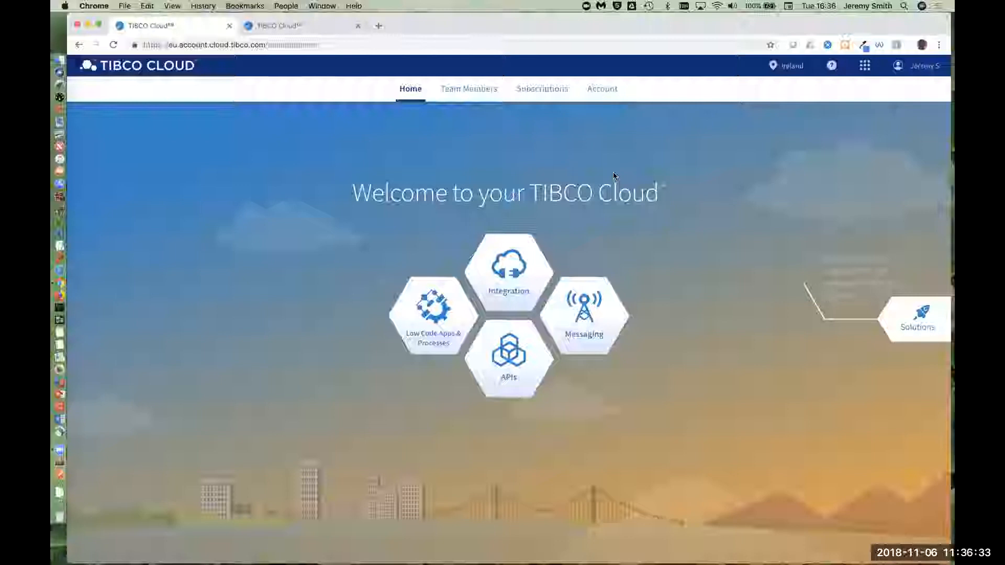
Step: Open the Live Apps Designer from Low Code Apps & Processes and start the wizard for a new application
click(415, 326)
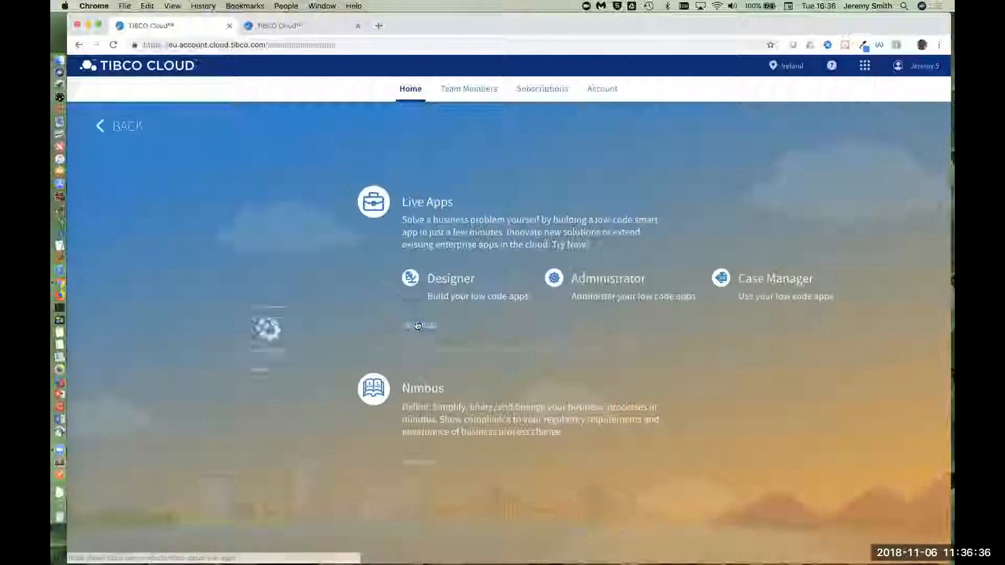
click(465, 282)
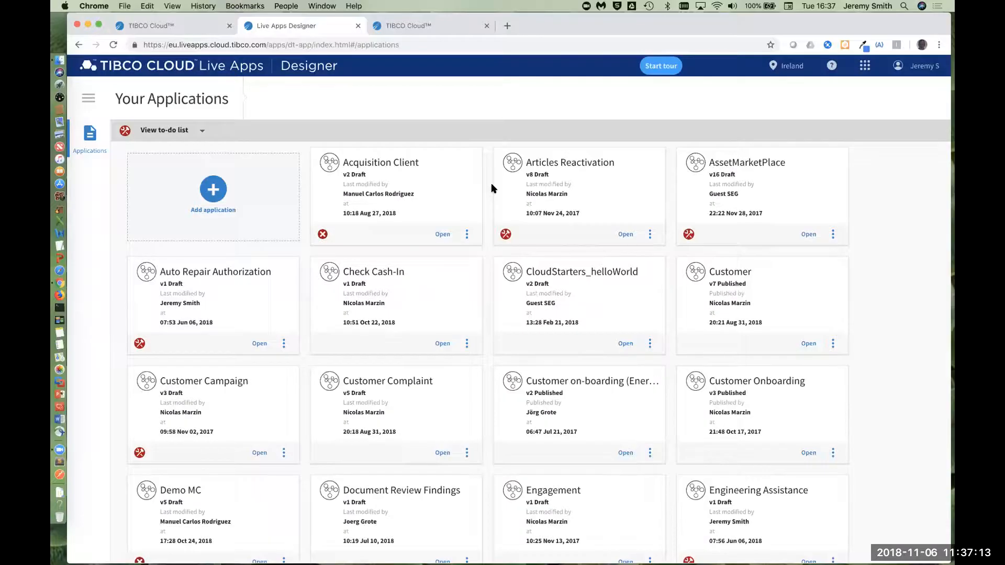
click(213, 190)
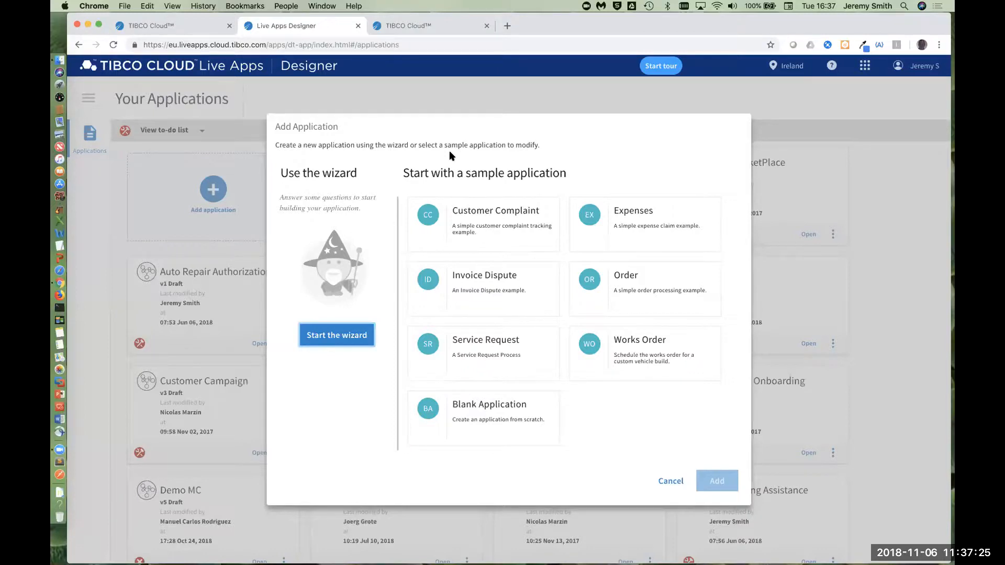
click(335, 334)
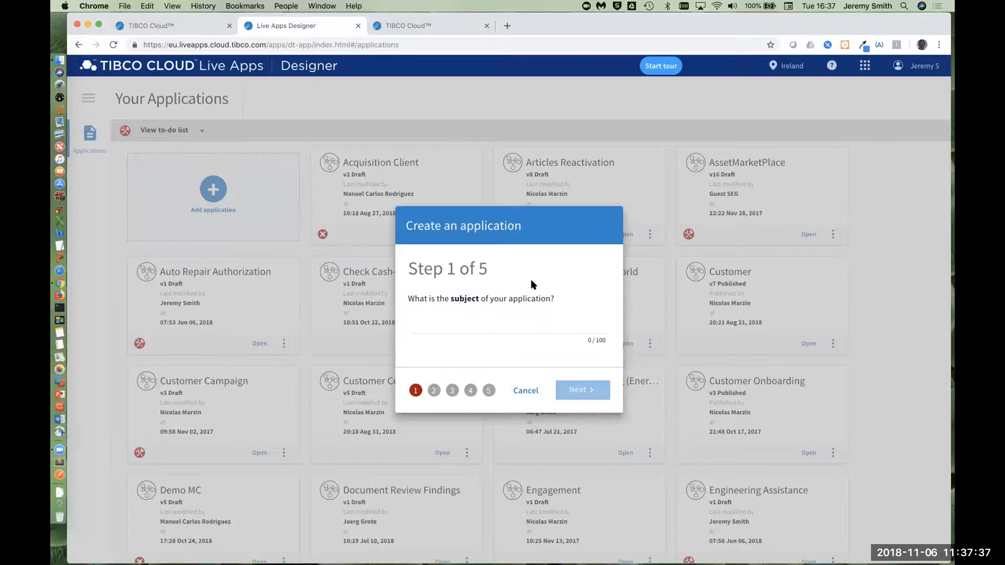
Step: Set the application's subject to "Room Change" and continue to the states question
click(467, 324)
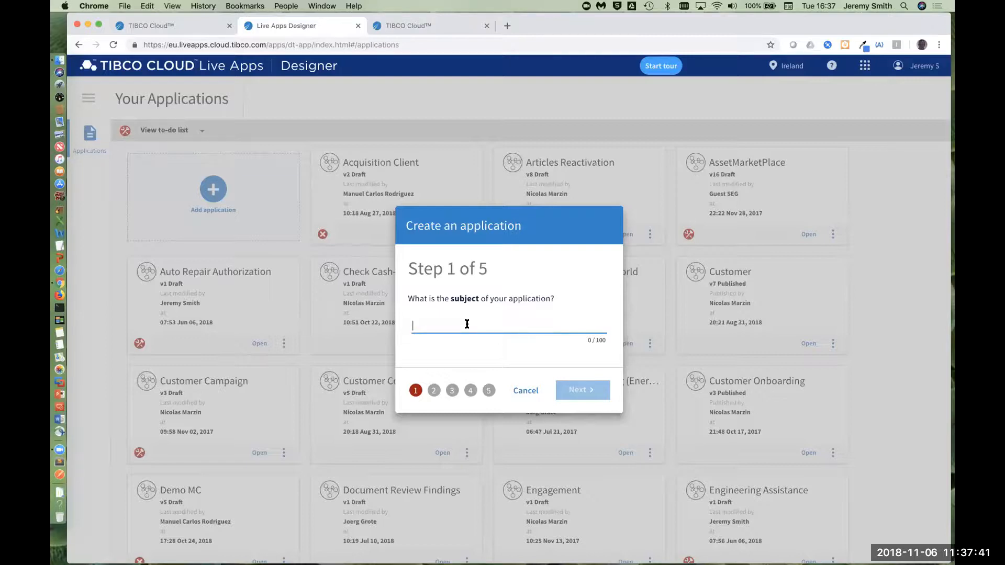
text(Room)
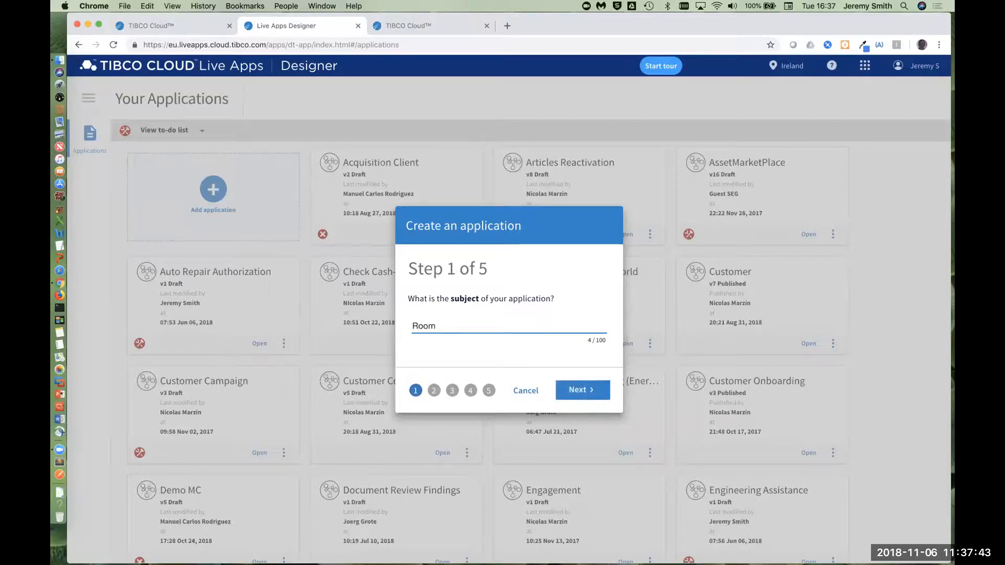
text( Change)
click(579, 390)
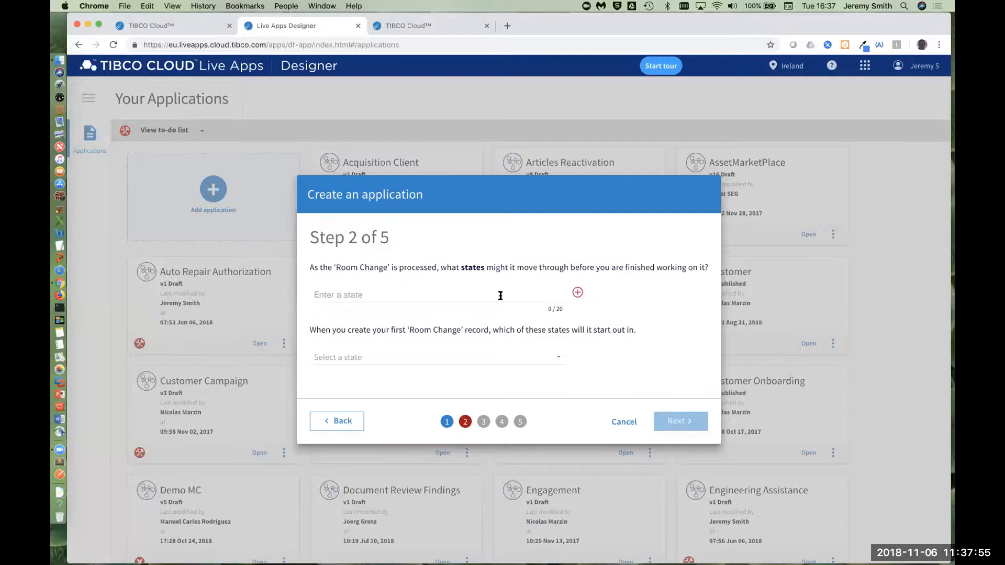
Step: Add the states Pending and Completed to the Room Change application
click(416, 295)
text(Pening)
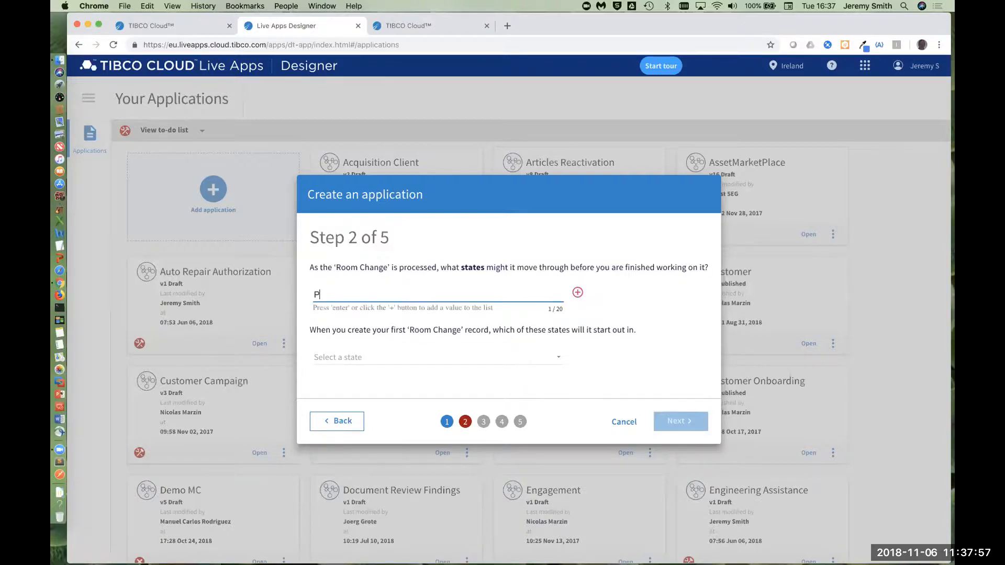
key(Left)
key(Left)
key(Left)
text(d)
click(572, 288)
click(427, 269)
text(Completed)
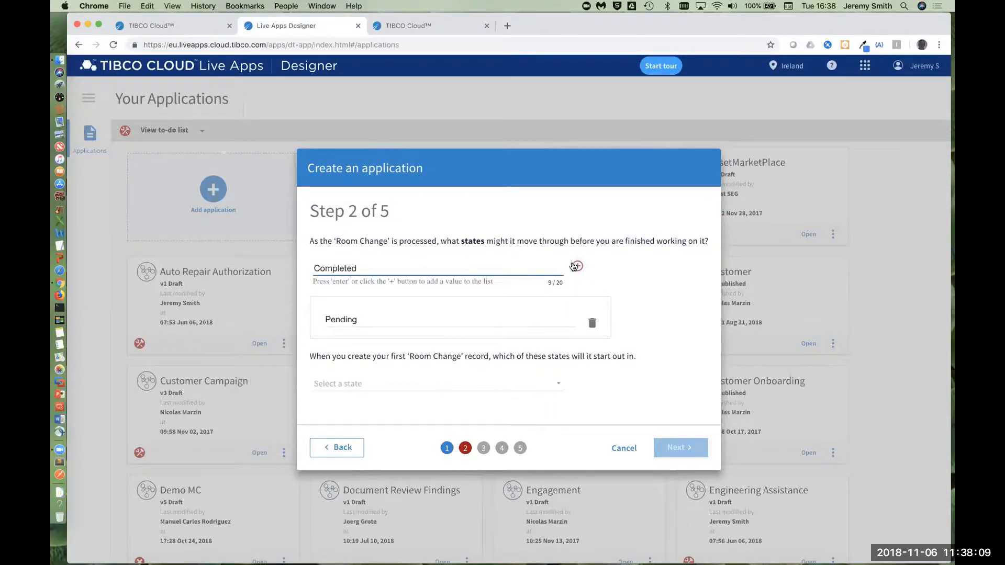
click(576, 266)
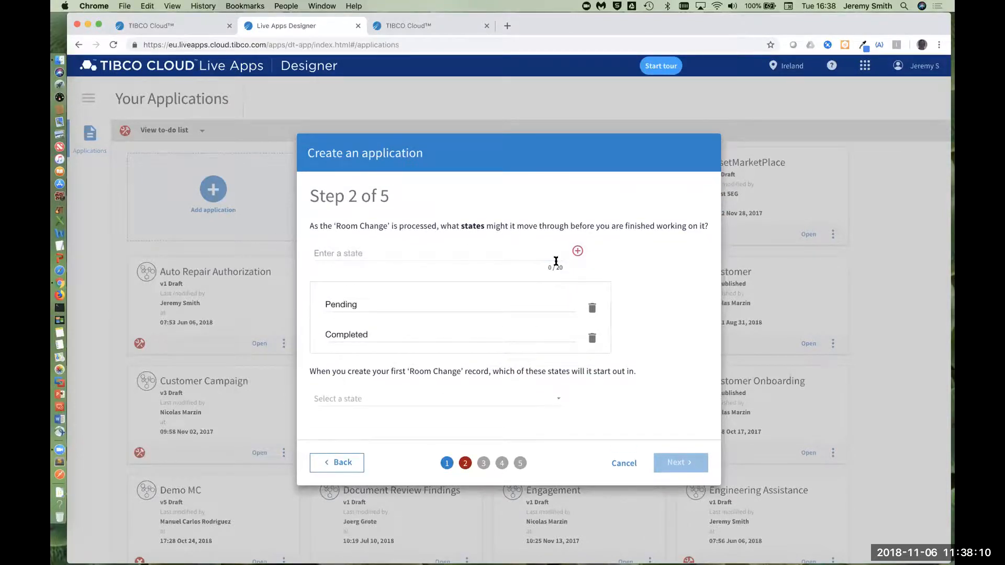
Step: Choose Pending as the starting state for new Room Change records and continue to the data question
click(403, 399)
click(397, 400)
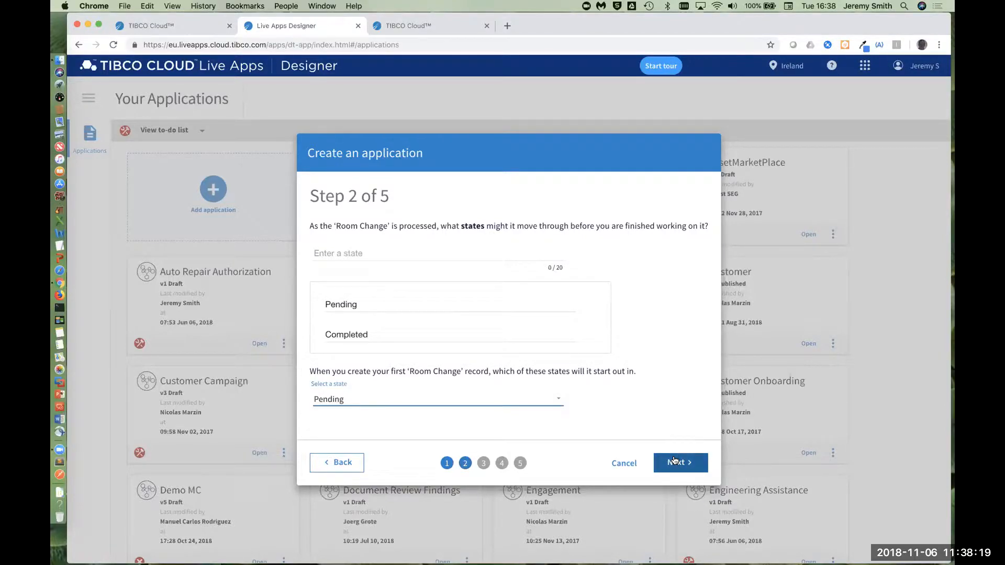
click(675, 462)
Step: Add Room and Email as data items to store in the Room Change record
click(437, 328)
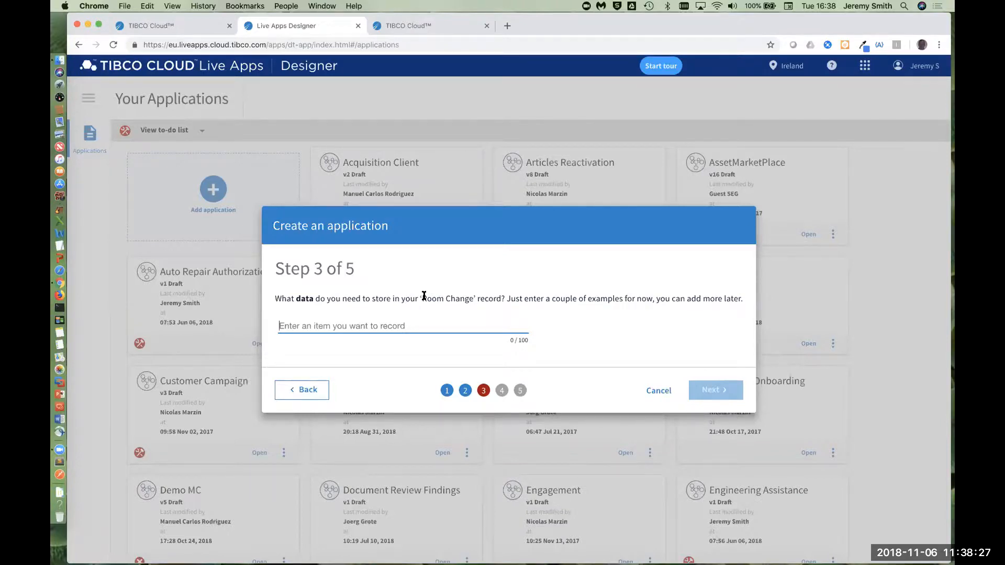
text(Room)
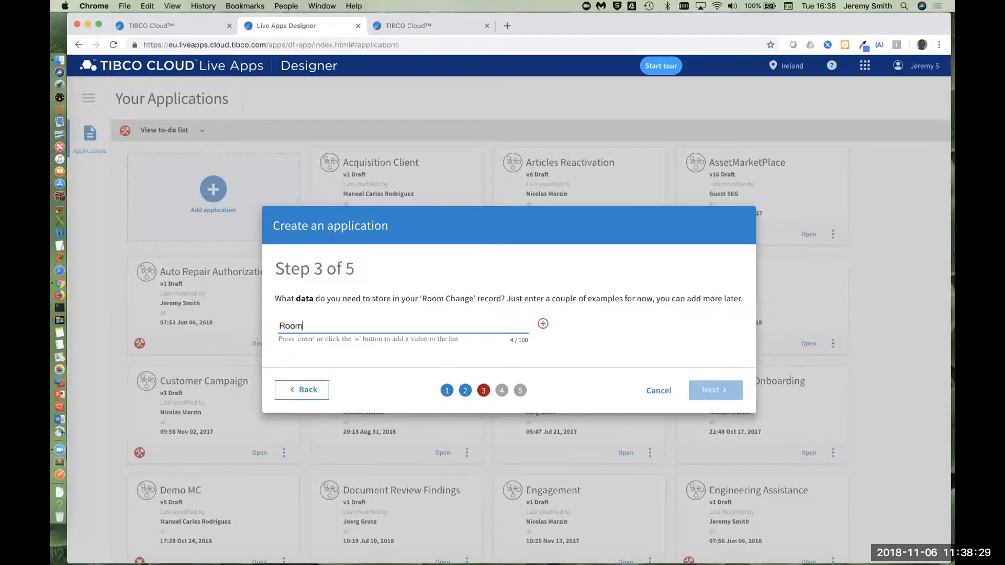
click(545, 326)
click(392, 302)
text(Email)
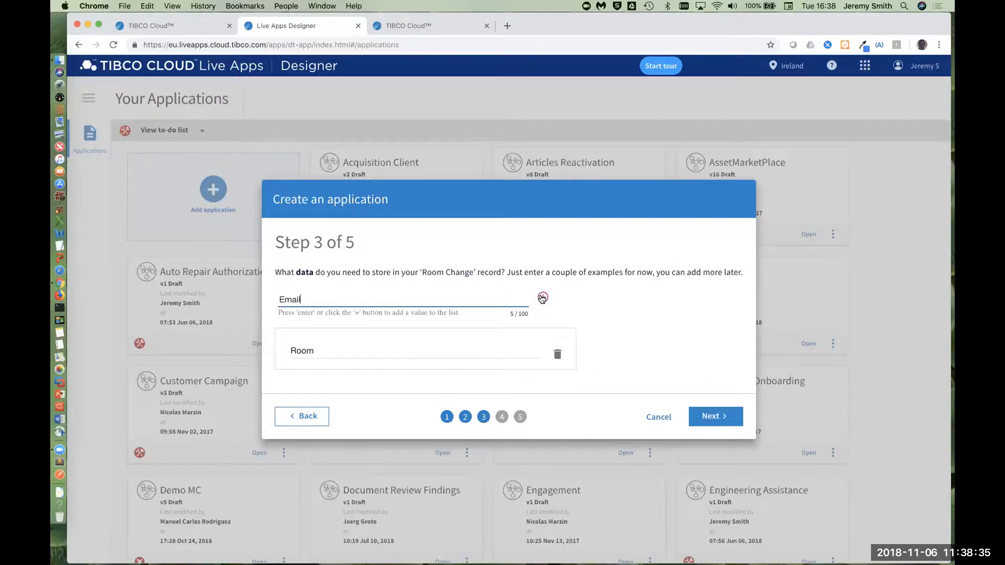
click(543, 298)
Step: Add Reason and Customer Name to the record's data items and continue to the follow-up task question
click(399, 287)
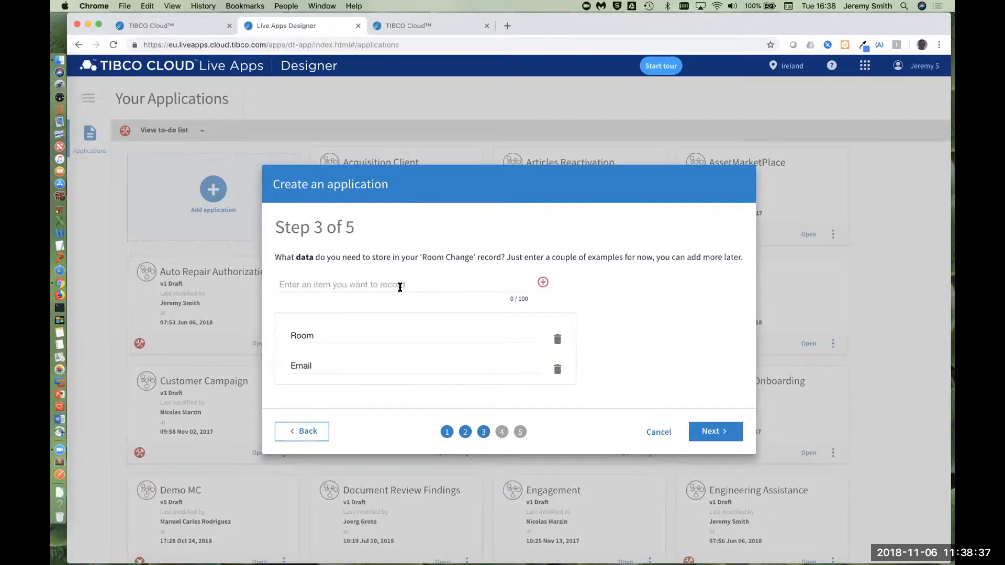
text(Reason)
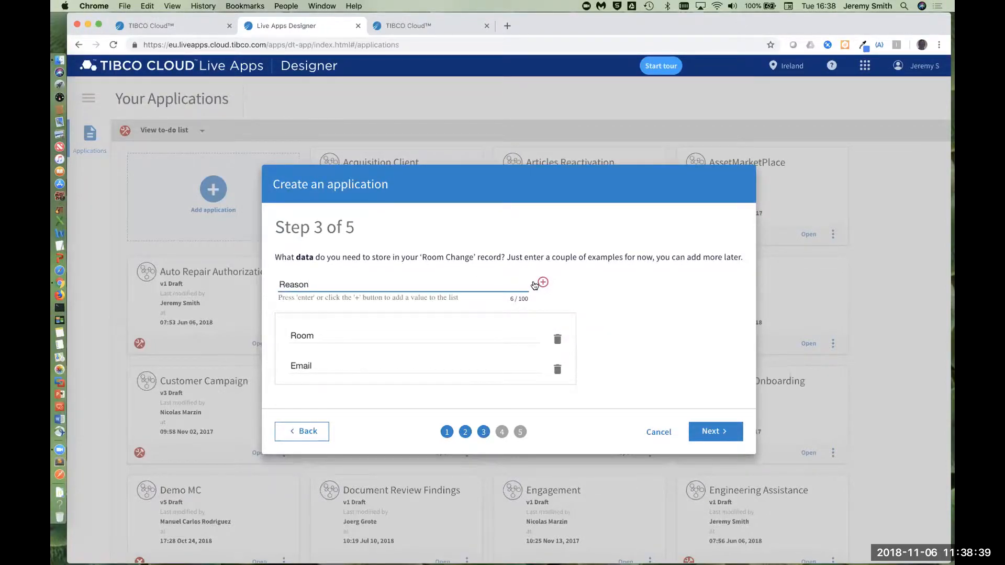
click(540, 284)
click(412, 268)
text(C)
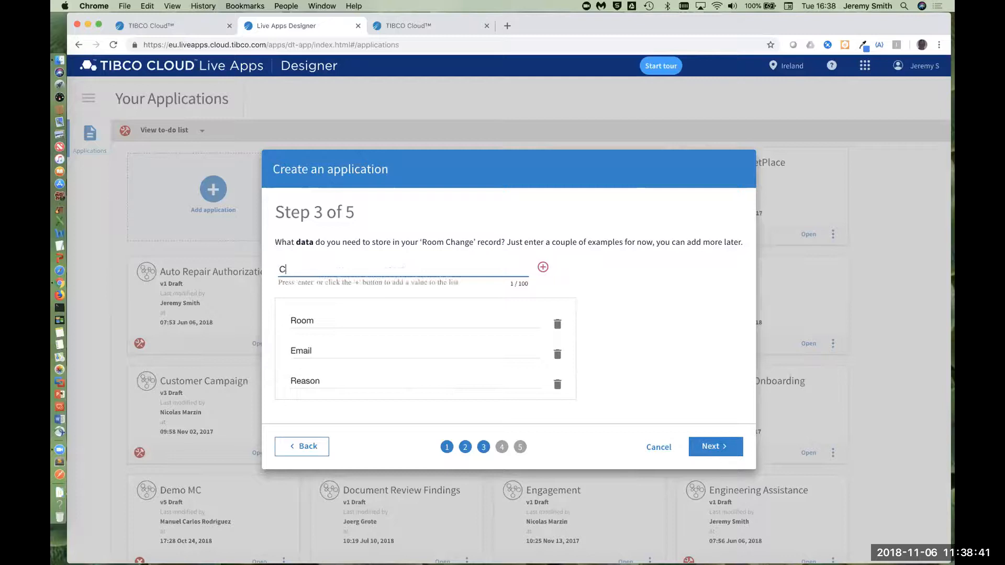
text(ustomer Name)
click(538, 267)
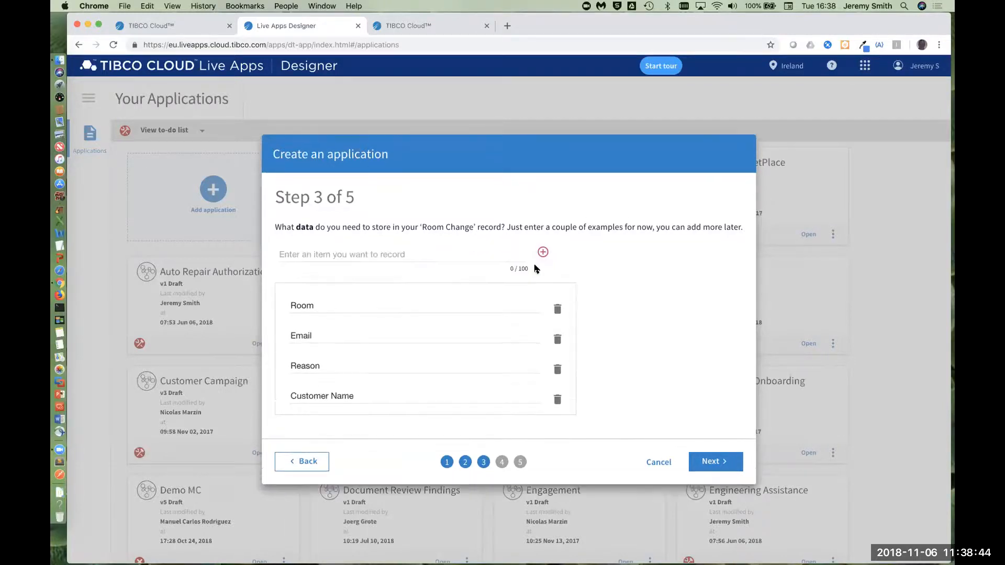
click(698, 465)
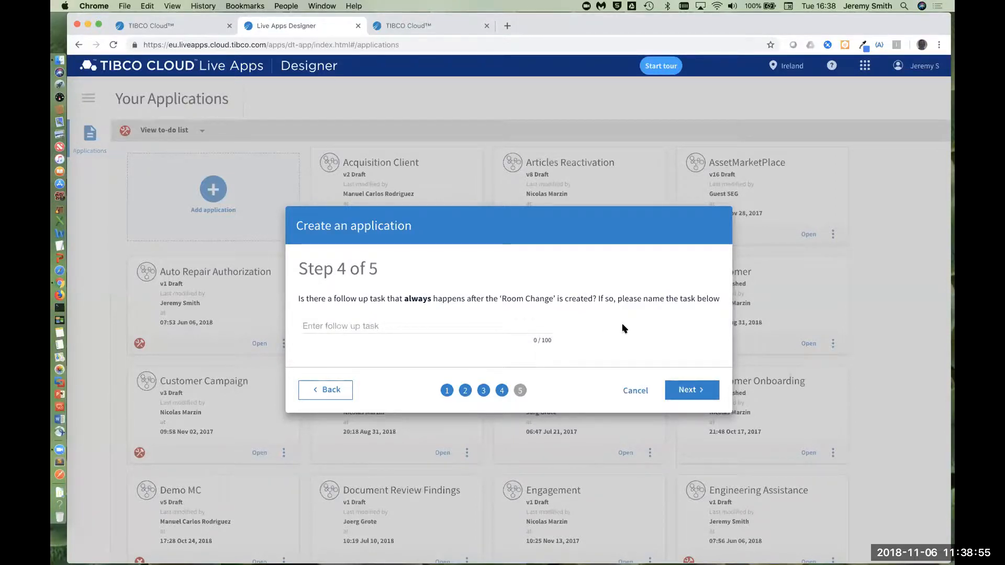
Step: Leave the creation follow-up task blank, add an action named "Process Room Change" and continue to its configuration
click(677, 390)
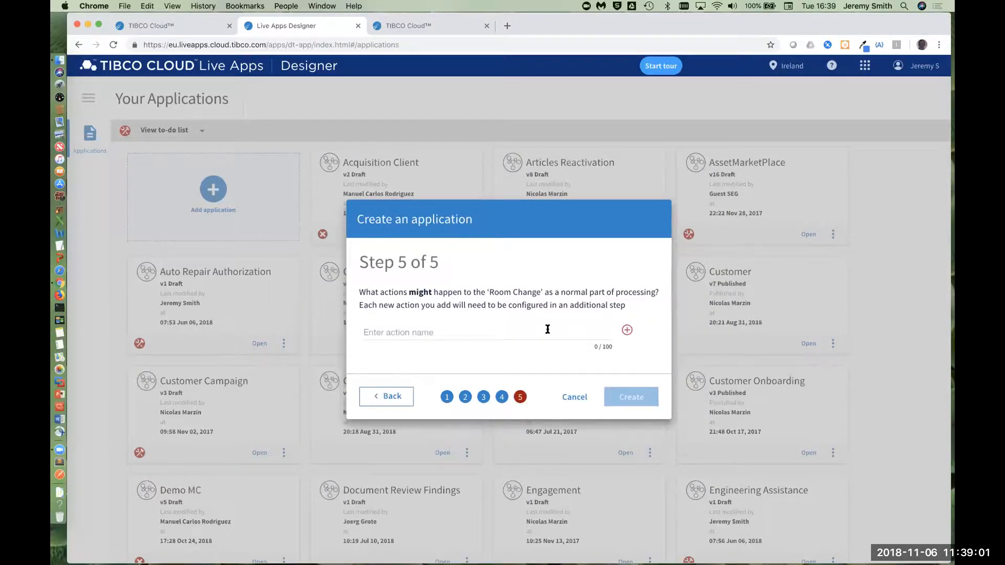
click(514, 330)
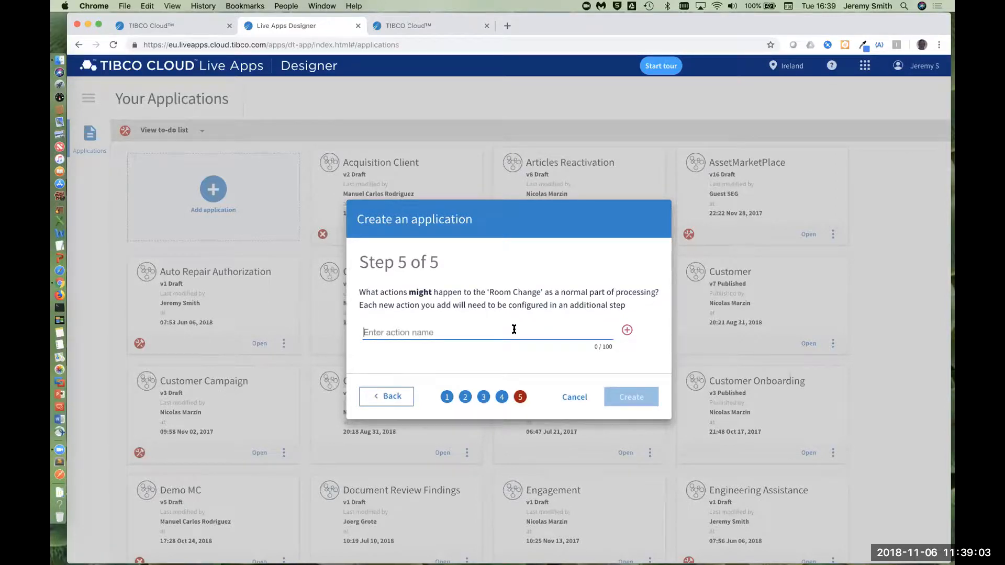
text(Process Ro)
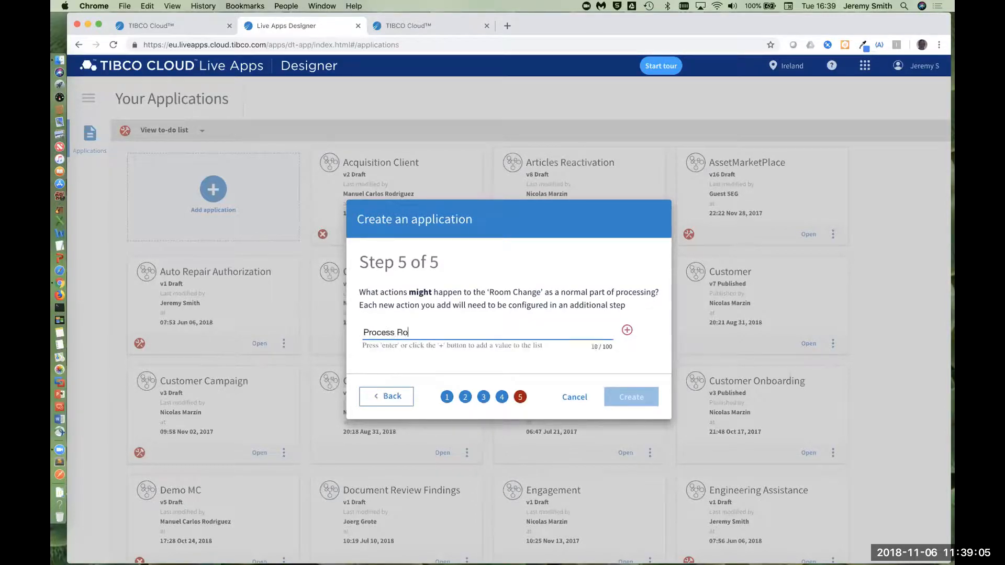
text(om Change)
click(627, 330)
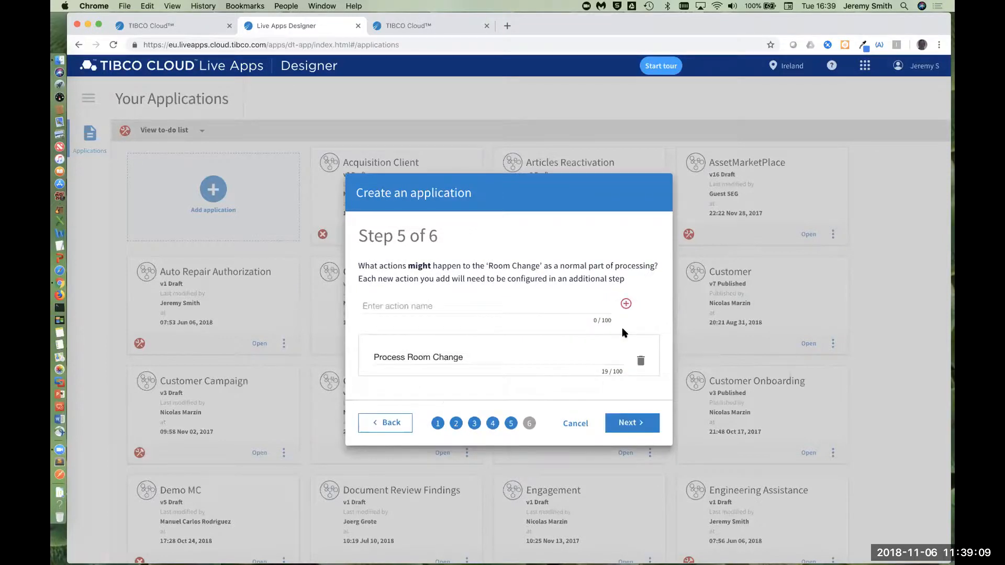
click(631, 423)
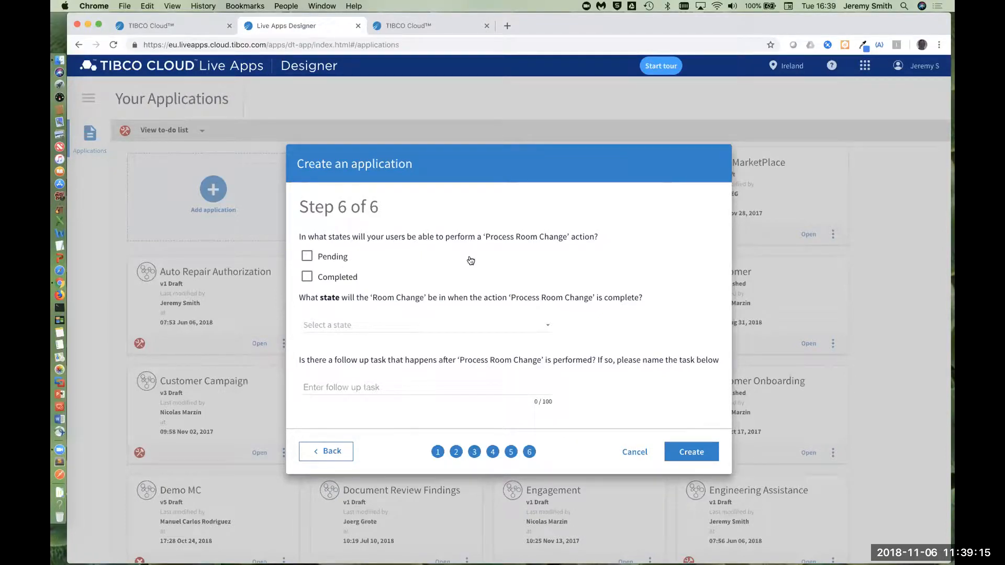
Step: Allow Process Room Change in the Pending state, set its resulting state to Completed, and create the application
click(306, 257)
click(382, 325)
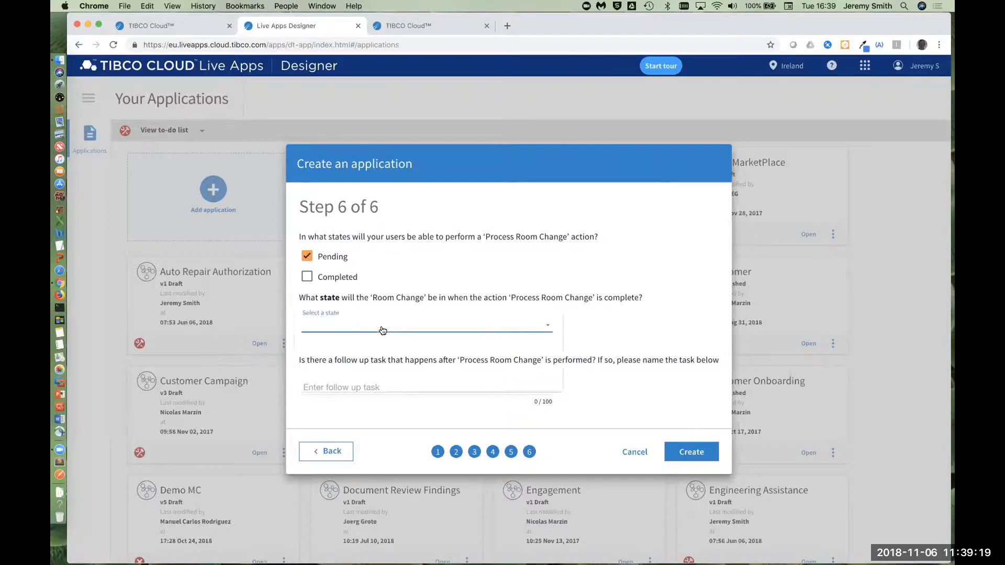
click(359, 398)
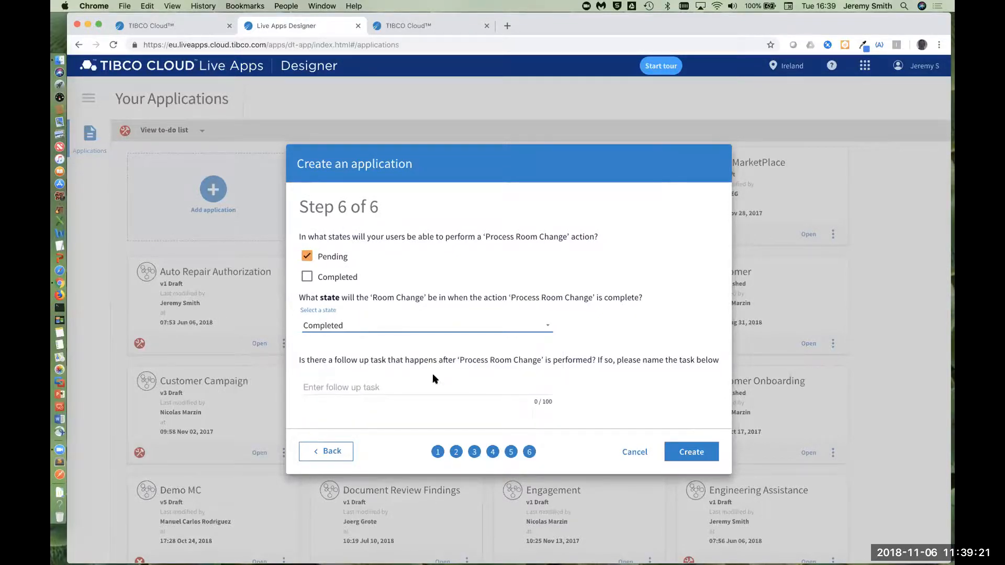
click(697, 452)
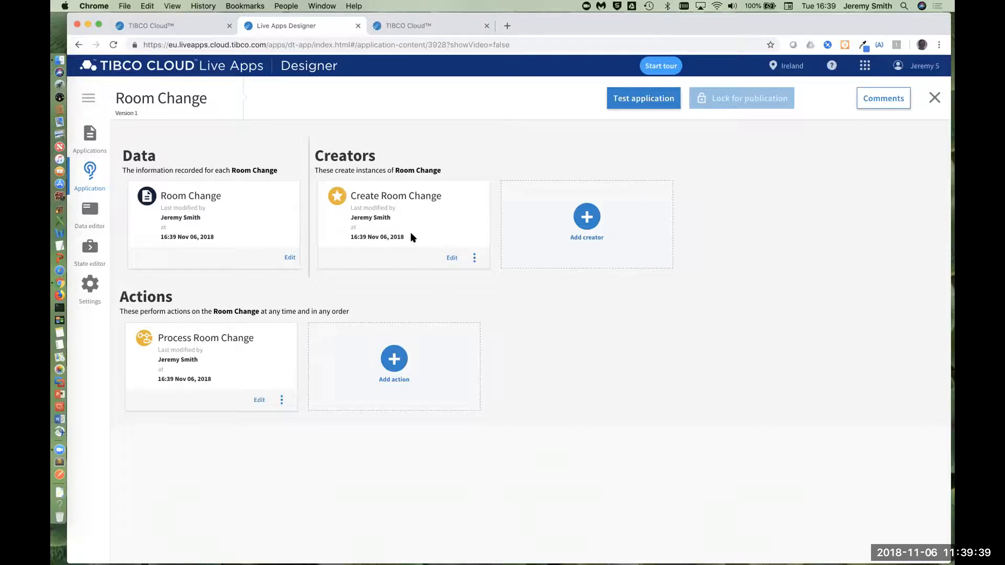
Step: Test the application by submitting a new Room Change case with room 987 and the reason "Room is noisy"
click(653, 97)
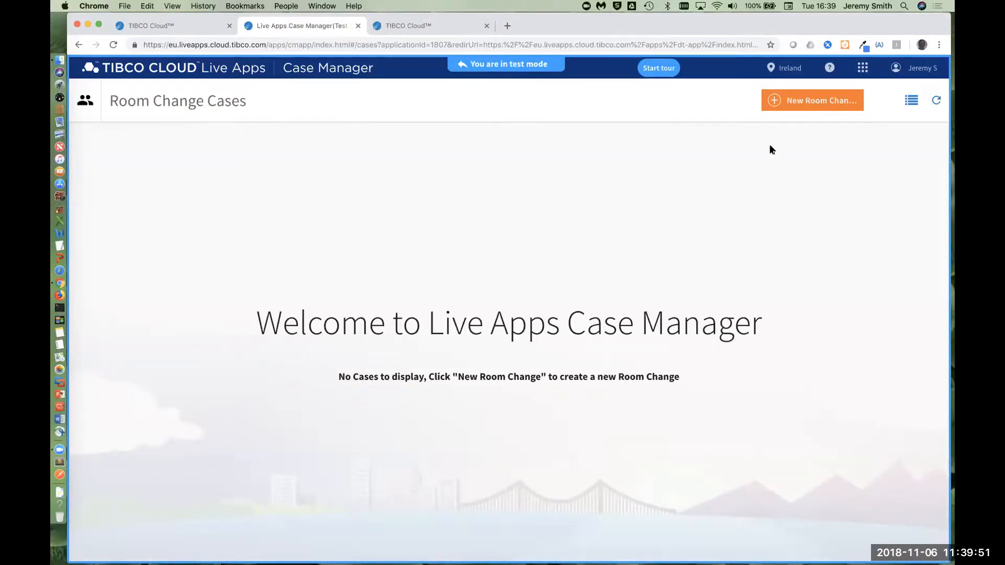
click(825, 108)
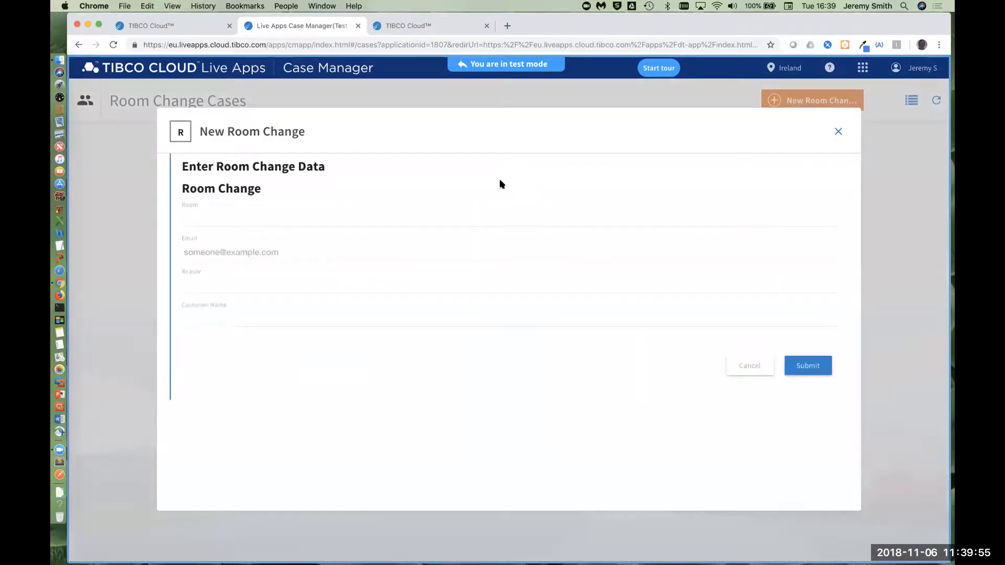
click(238, 221)
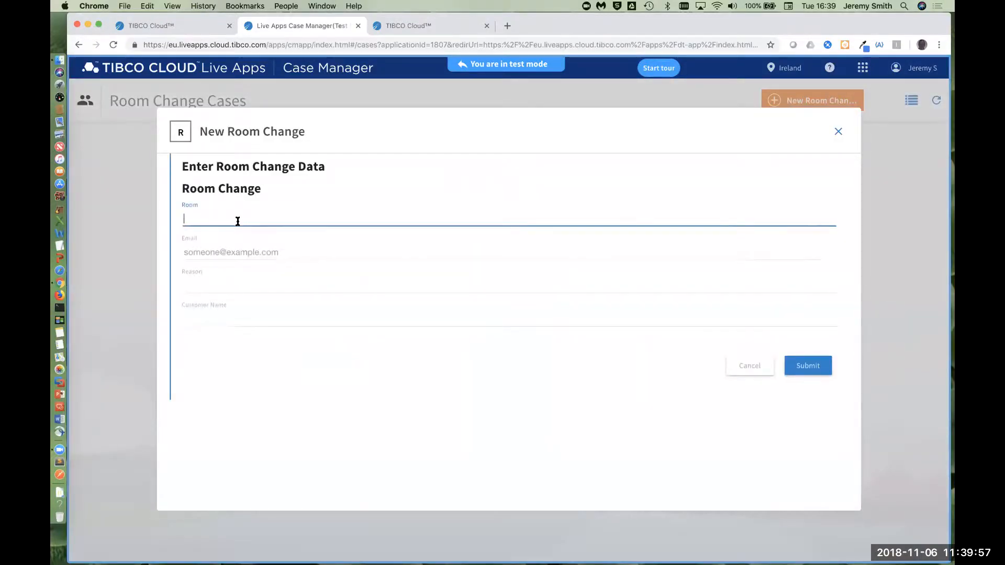
text(987)
click(230, 283)
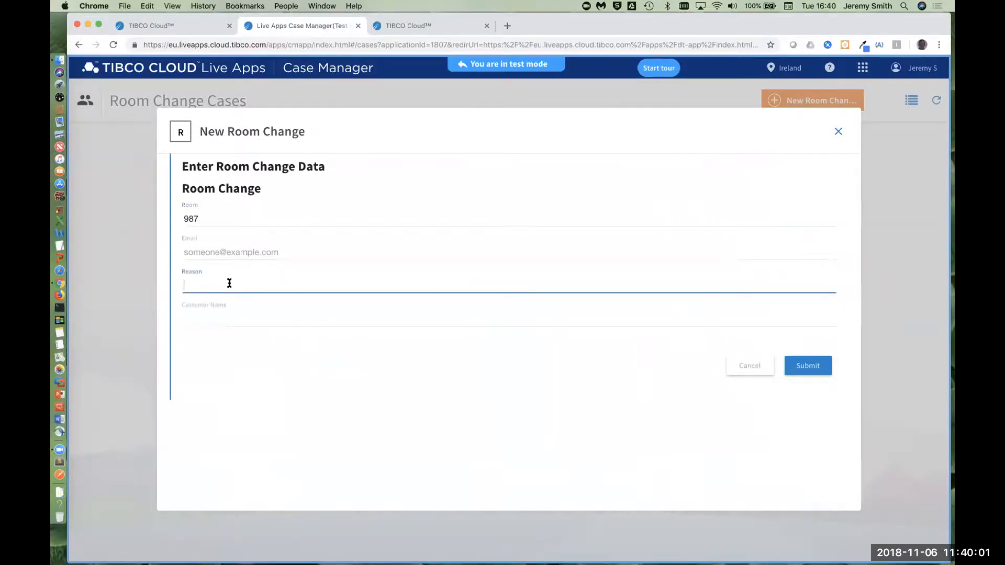
text(Room is n)
click(796, 367)
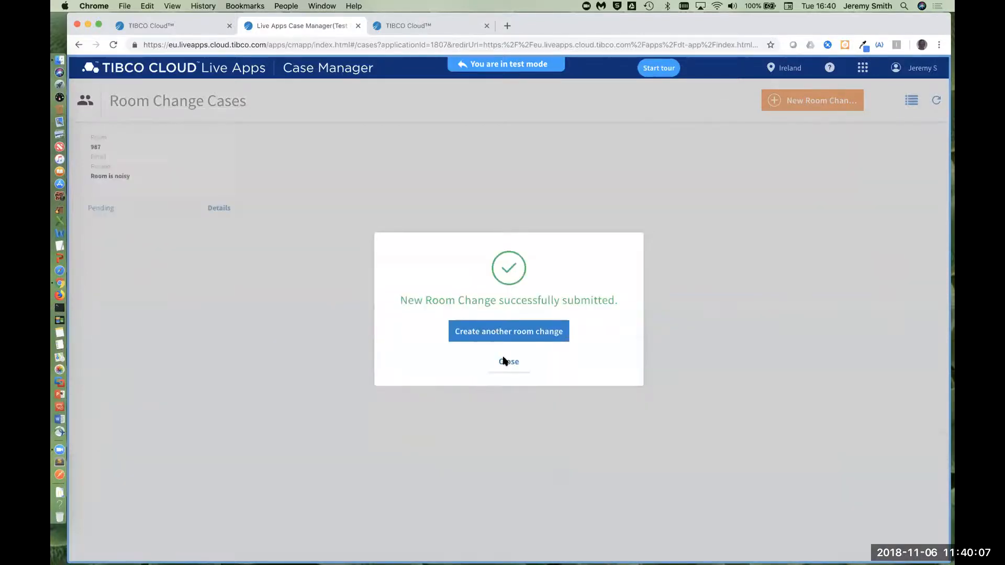
click(509, 361)
Step: Open the submitted case's details and run Process Room Change on it with the room changed to 555
click(230, 211)
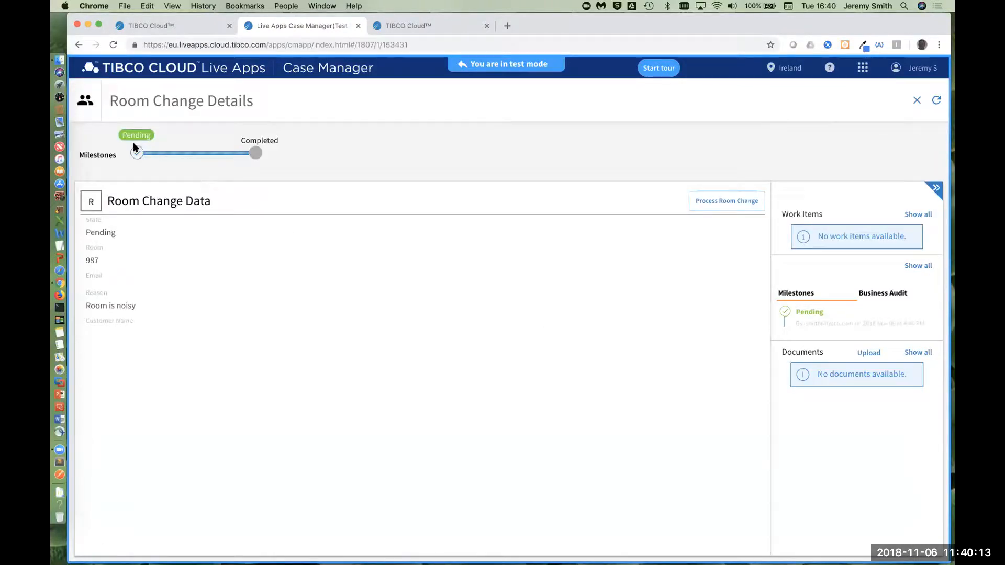
click(718, 200)
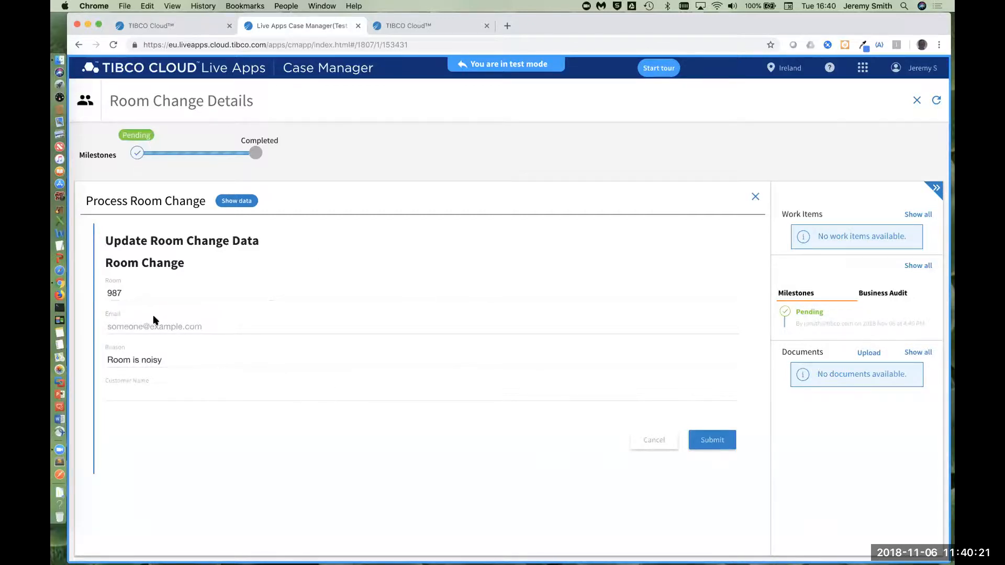
drag(138, 293, 84, 289)
text(555)
click(718, 444)
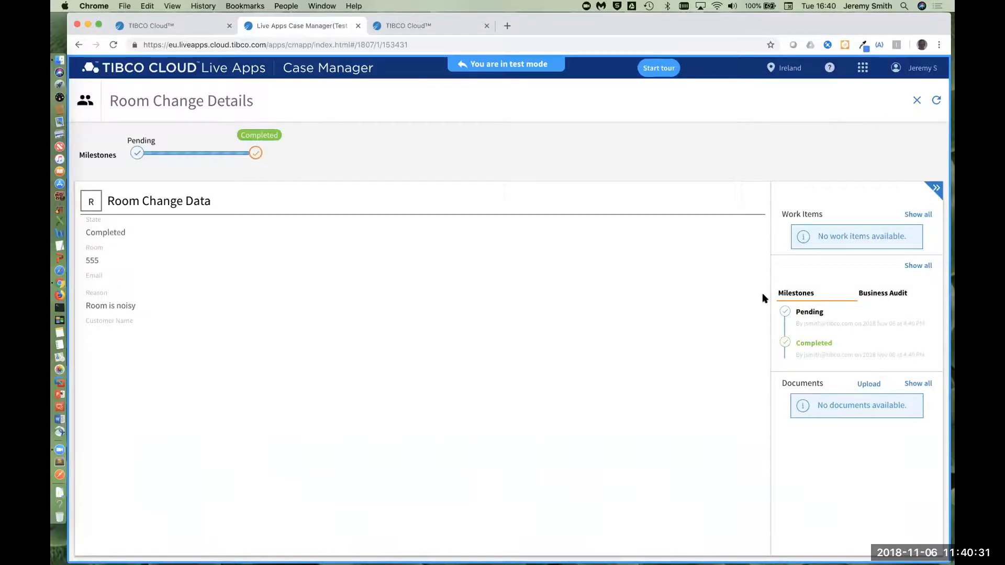
Step: Leave test mode for the application's design and open the Room Change data for editing
click(461, 66)
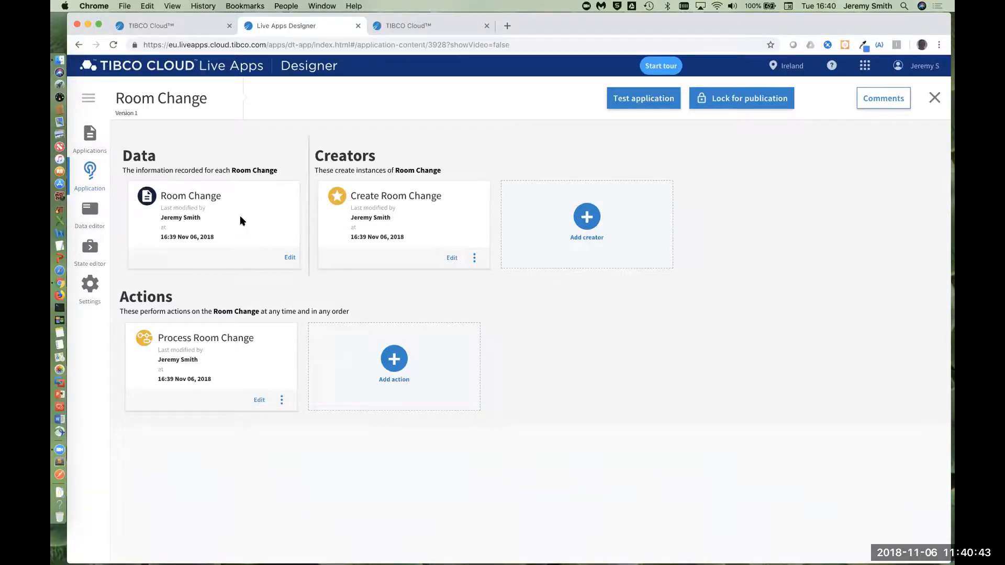
double_click(142, 157)
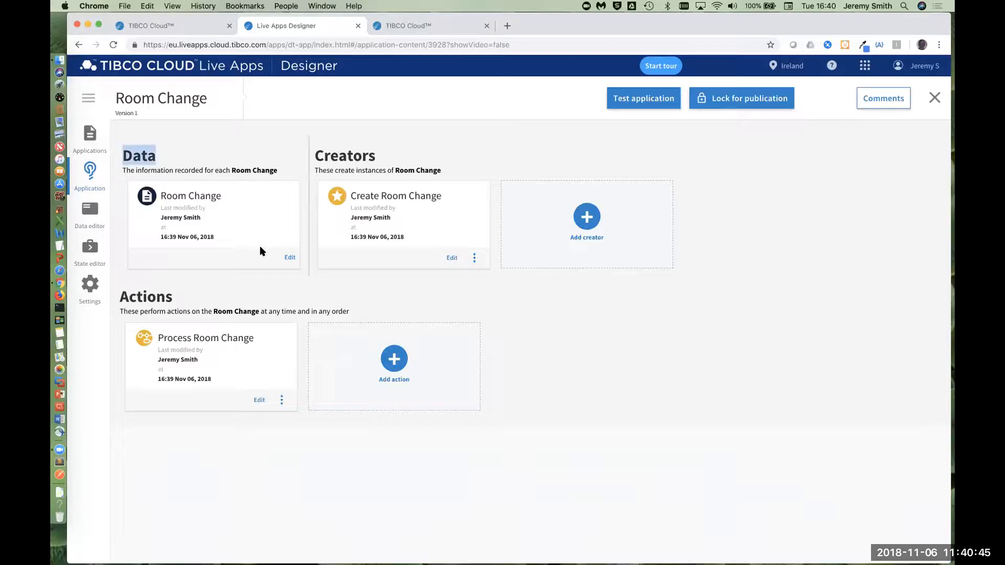
click(290, 257)
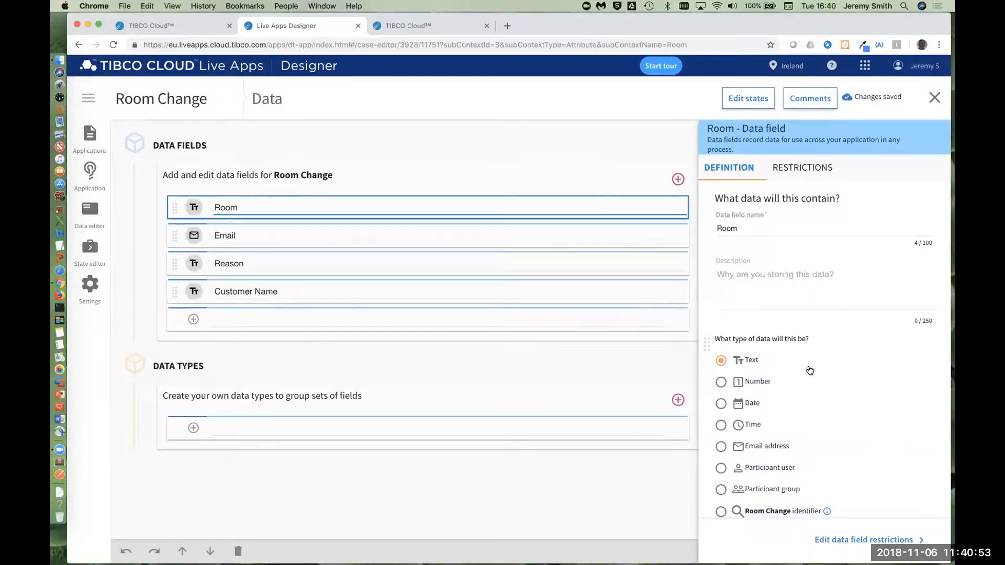
Step: Examine the Room field's definition and restriction options, and review the application's states
scroll(810, 370, down, 5)
scroll(765, 410, up, 5)
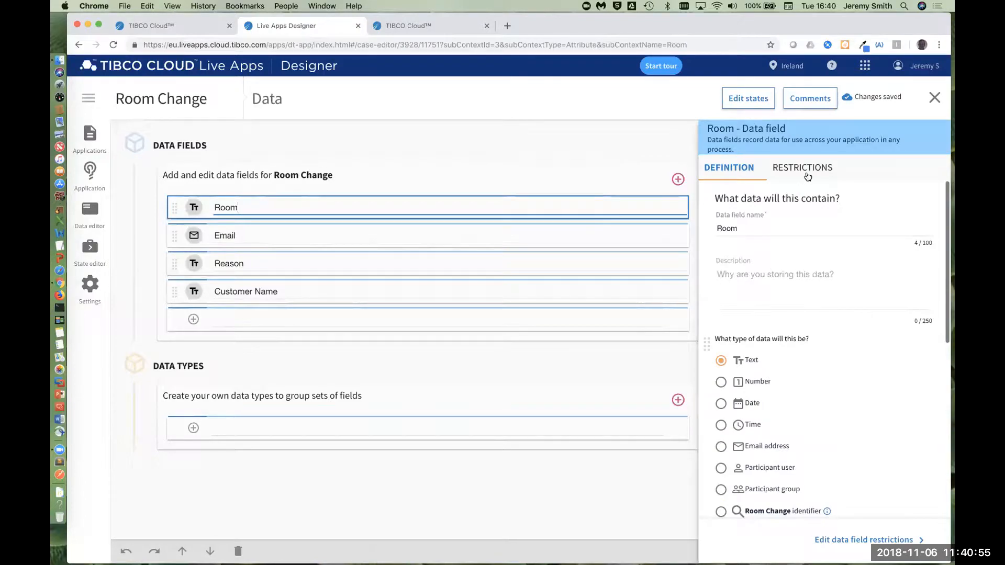
click(808, 177)
click(732, 175)
scroll(745, 317, down, 5)
scroll(745, 316, up, 5)
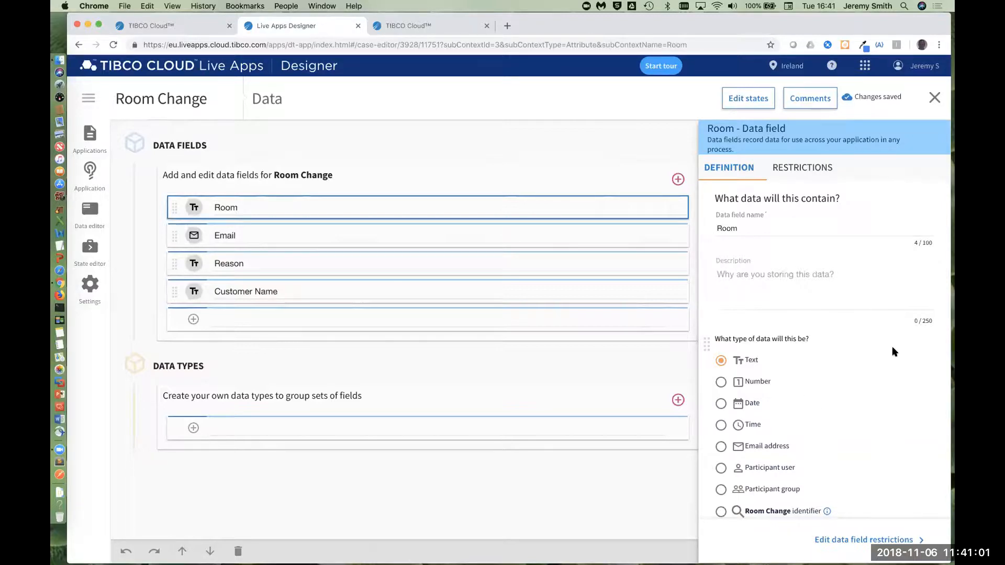
scroll(810, 426, down, 1)
scroll(810, 426, down, 6)
scroll(810, 393, up, 7)
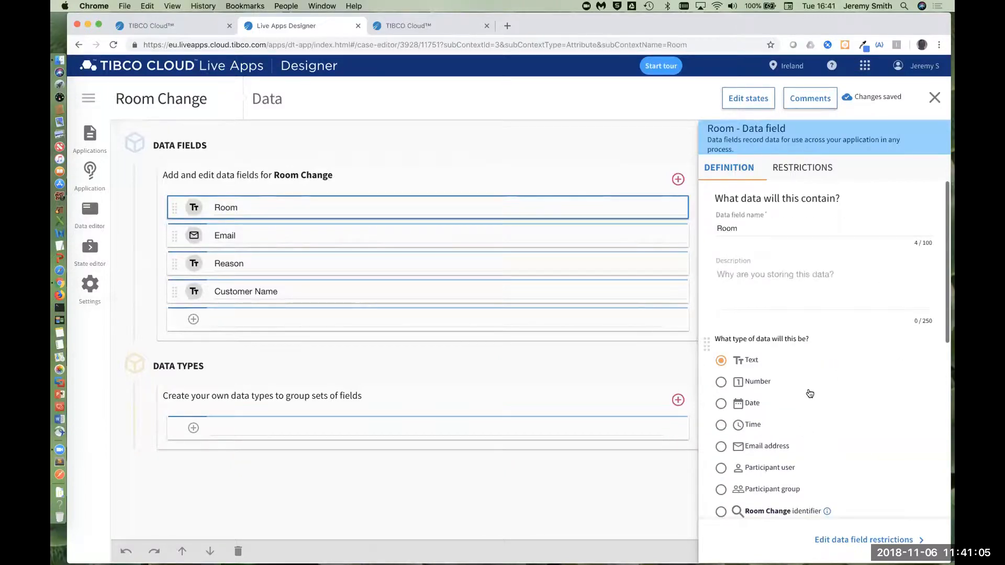
click(801, 167)
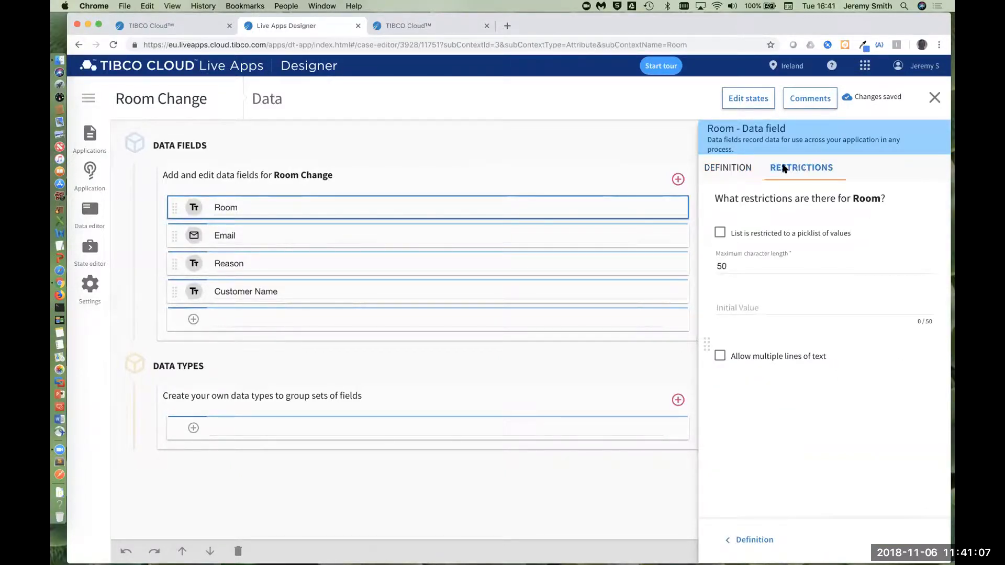
click(727, 168)
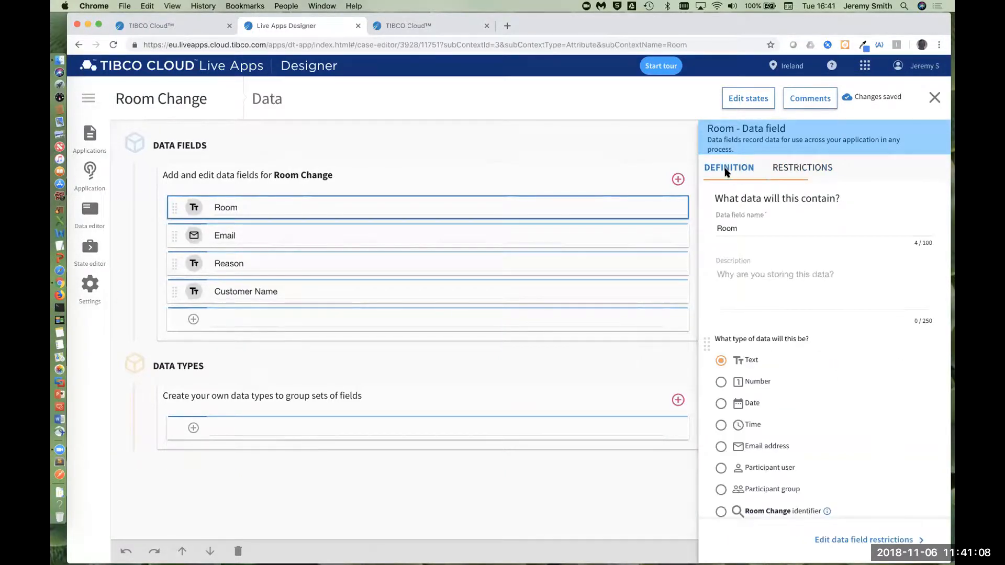
click(87, 249)
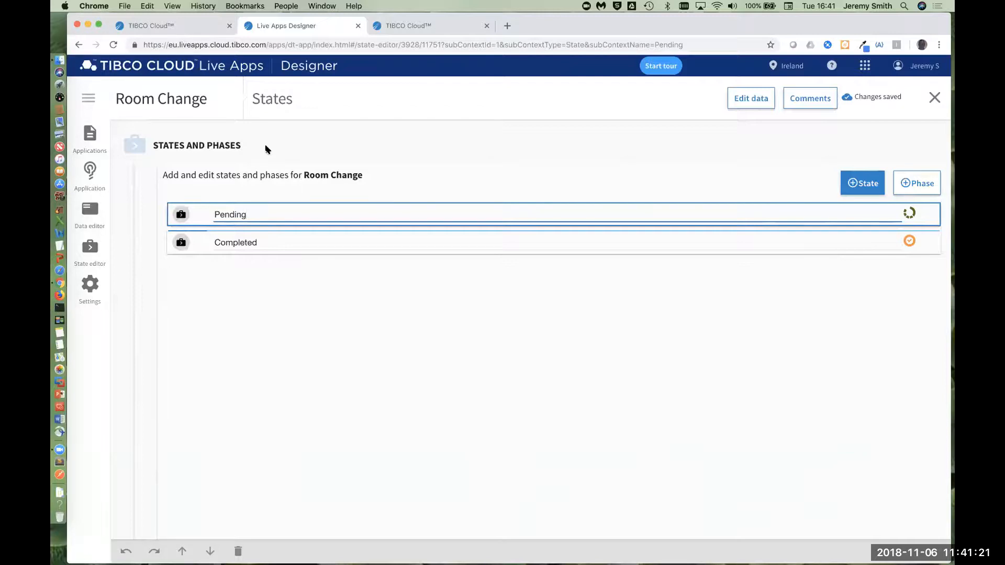
click(89, 171)
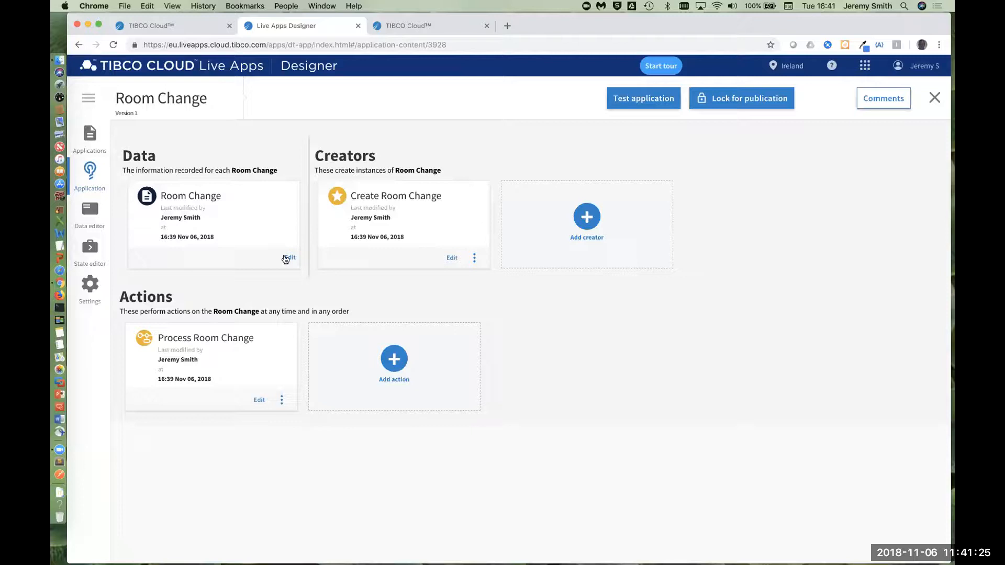
Step: Reopen the Room Change data and create a custom data type named "Room"
click(287, 259)
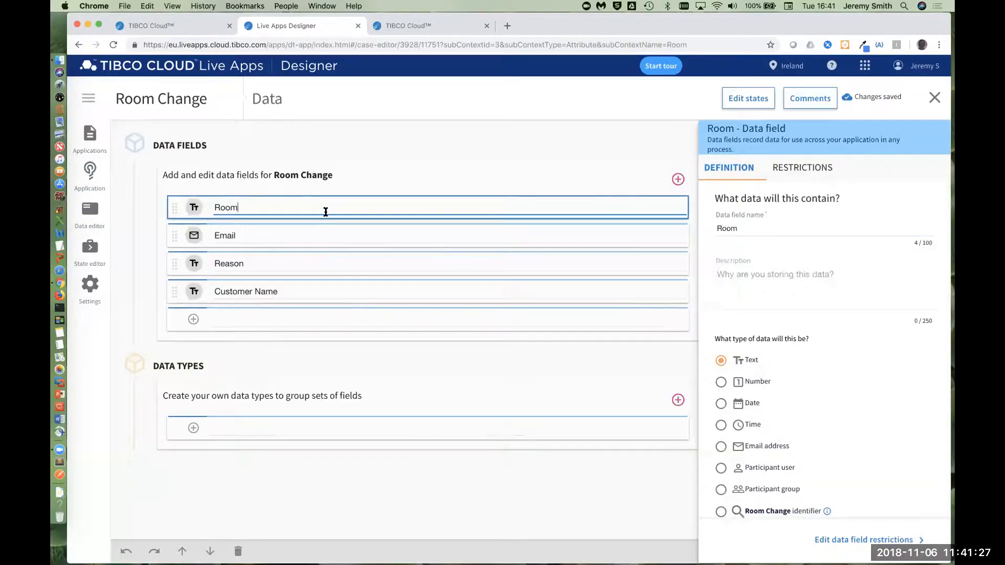
drag(239, 208, 242, 376)
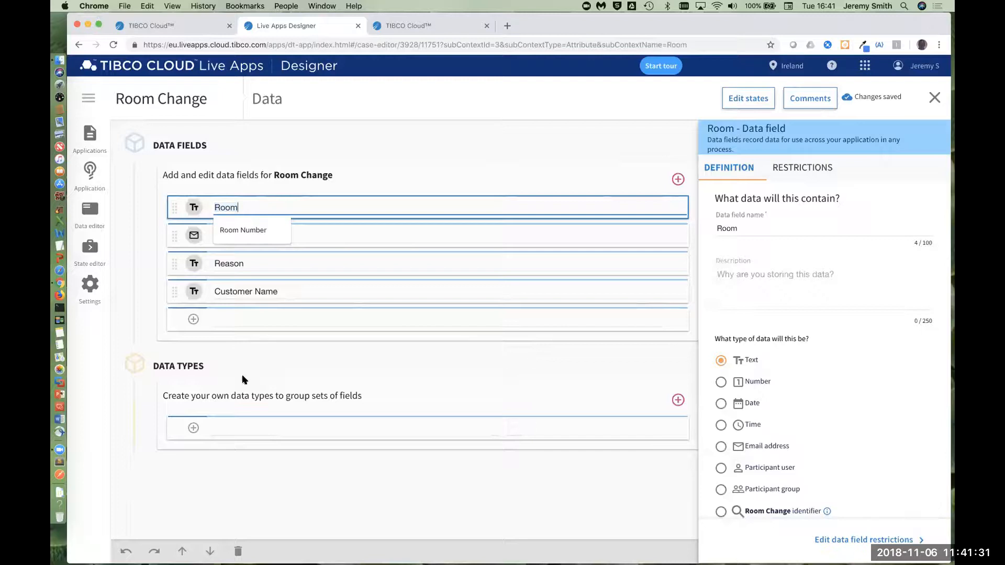
click(238, 423)
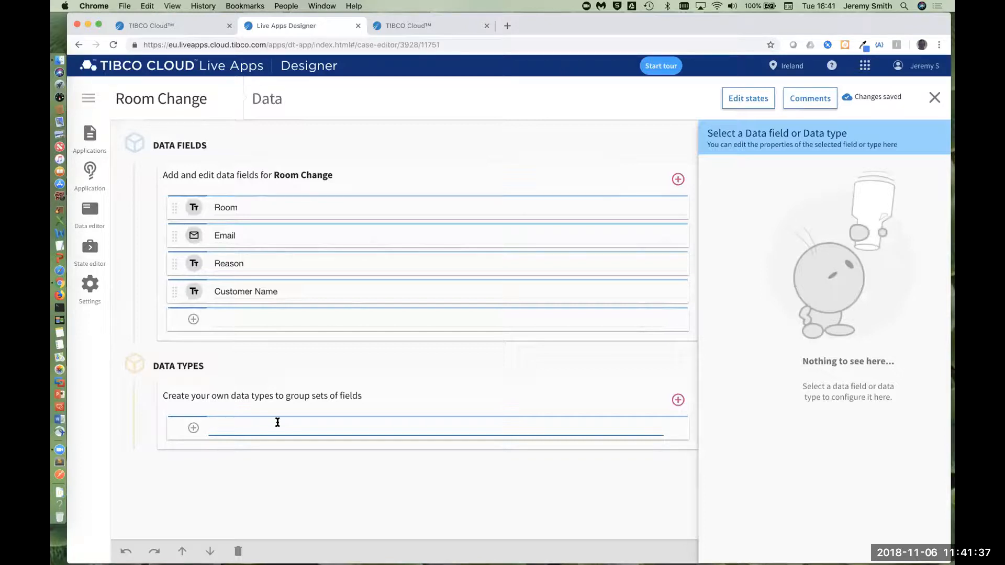
text(Room)
click(198, 430)
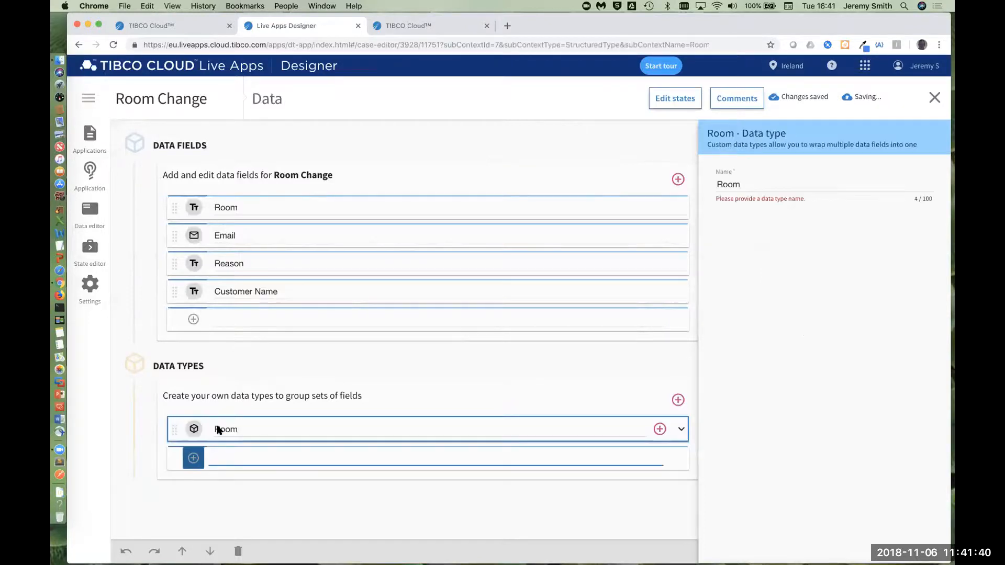
Step: Add the text fields "Room Number", "Floor" and "Facing" to the Room data type
click(681, 429)
click(269, 457)
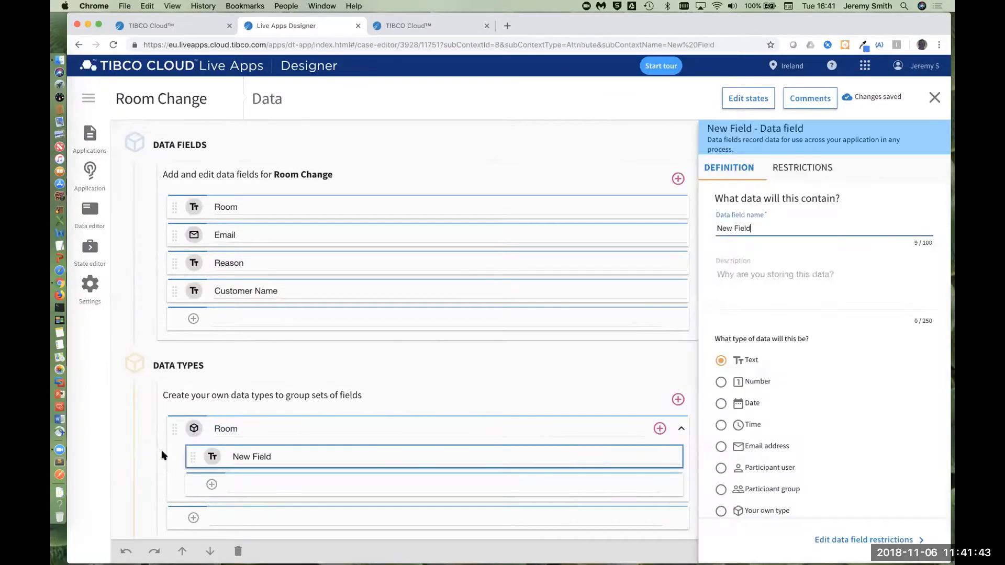
click(299, 465)
text(Room Number)
key(Return)
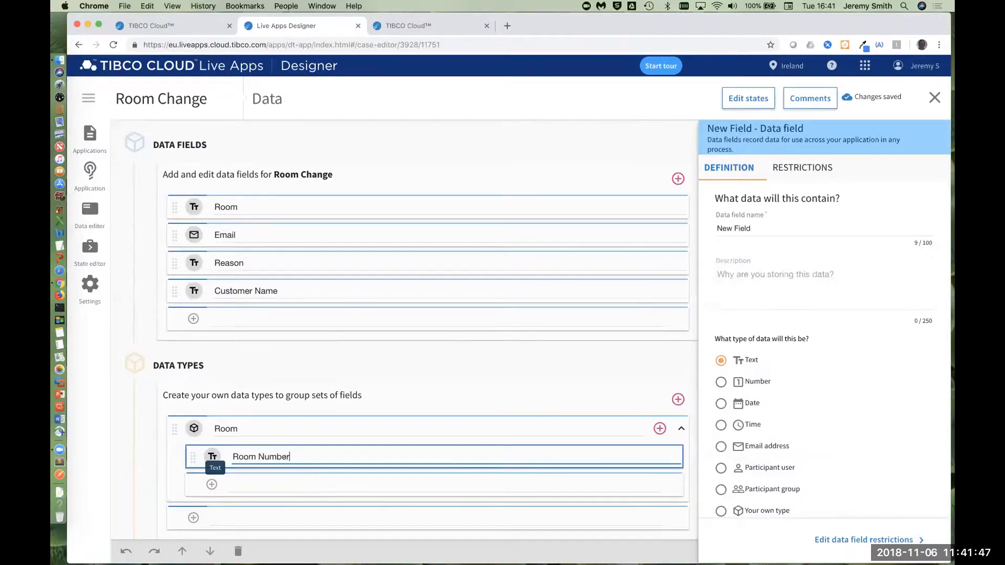
text(Floor)
key(Return)
text(Facing)
key(Return)
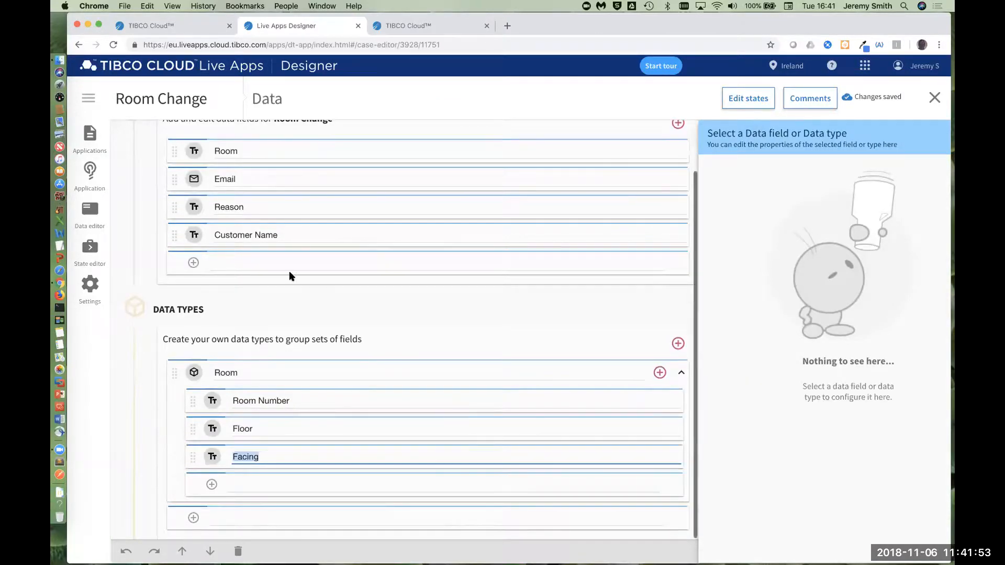
Step: Change the Room data field from text to the custom type Room
click(302, 150)
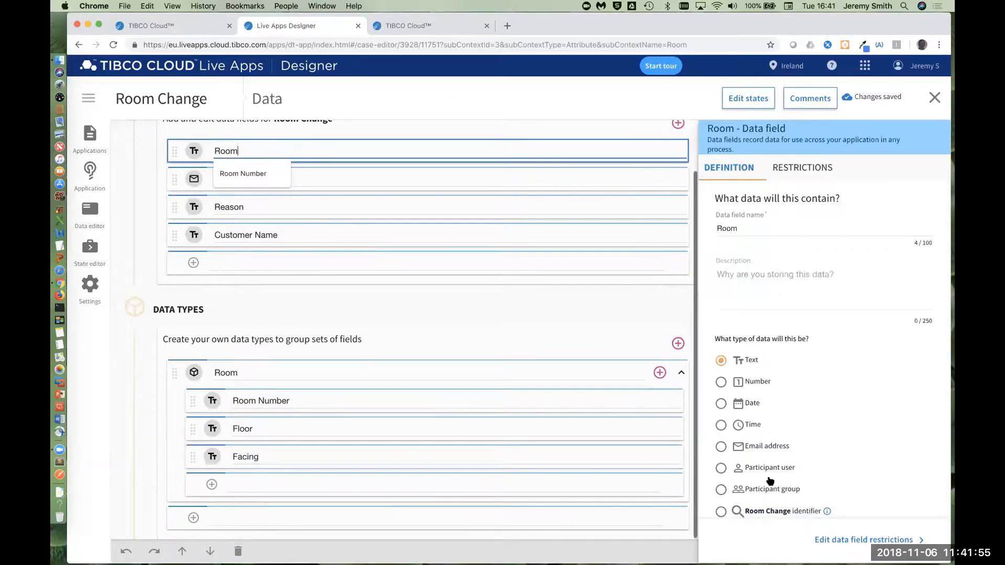
scroll(770, 497, down, 3)
click(767, 430)
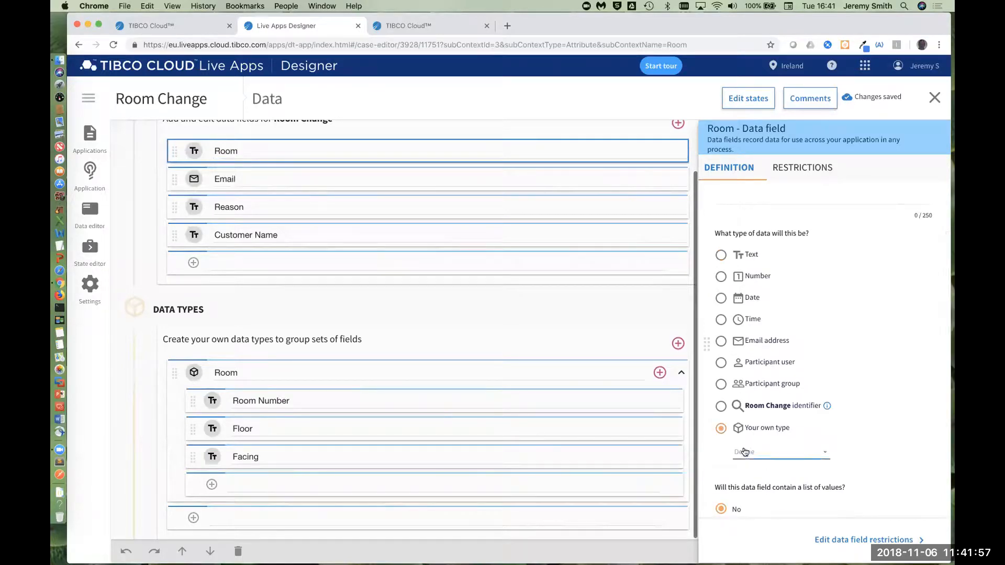
click(773, 454)
click(773, 457)
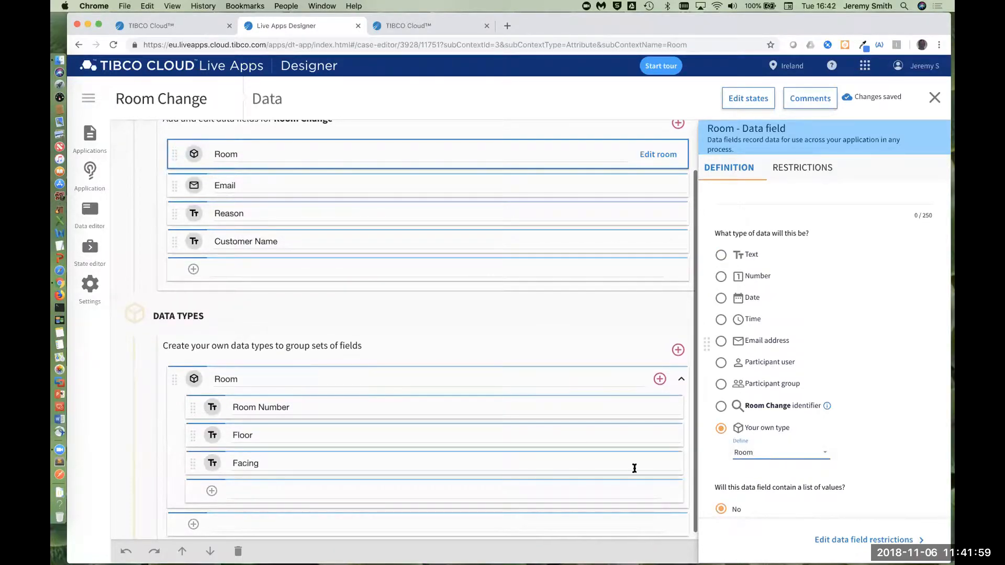
Step: Add a data field named "Available Rooms" to the Room Change data fields
scroll(490, 373, up, 2)
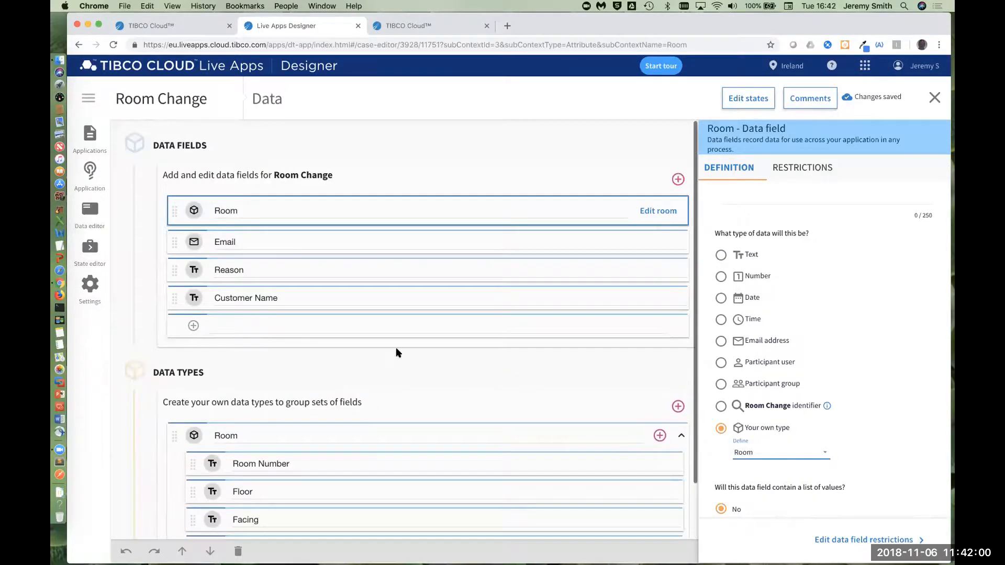
click(309, 327)
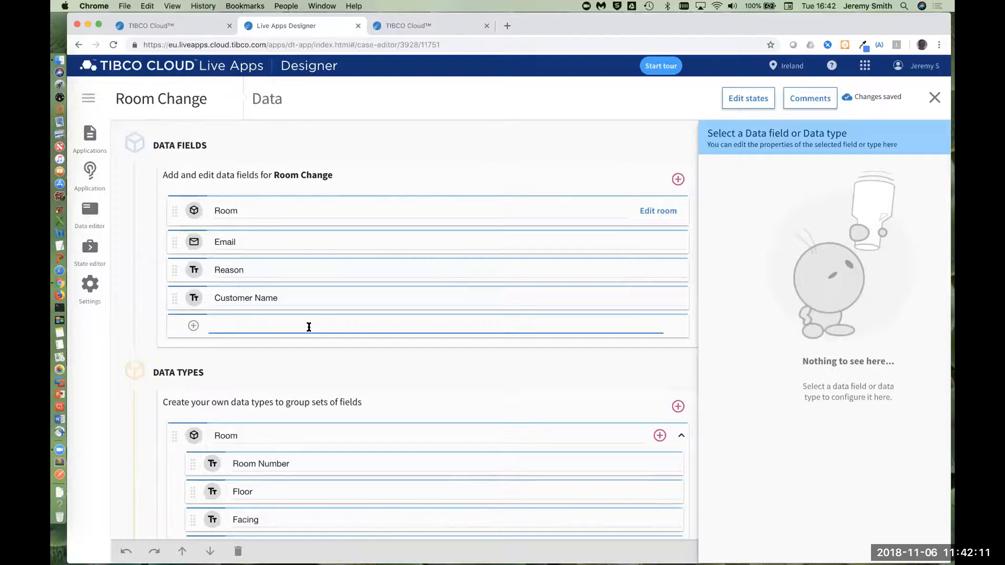
text(Available Rooms)
key(Return)
click(355, 330)
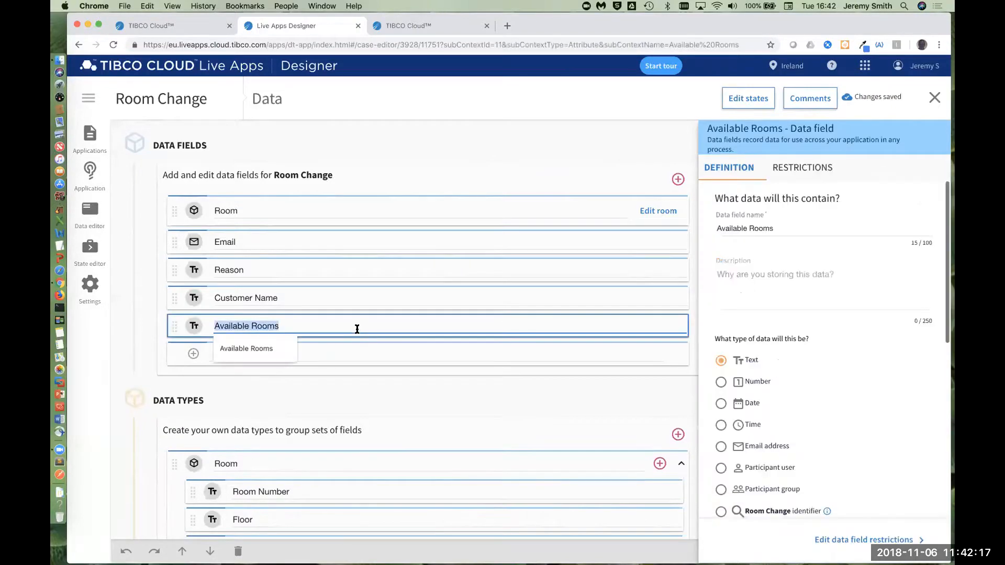
Step: Set the Available Rooms field to the custom type Room and make it a list
scroll(826, 494, down, 3)
click(760, 397)
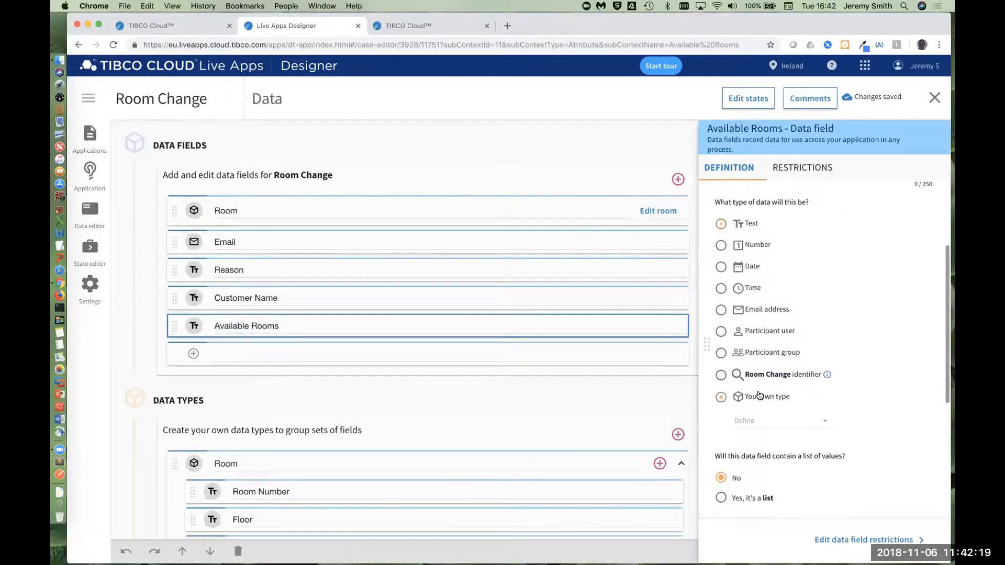
click(742, 421)
click(746, 432)
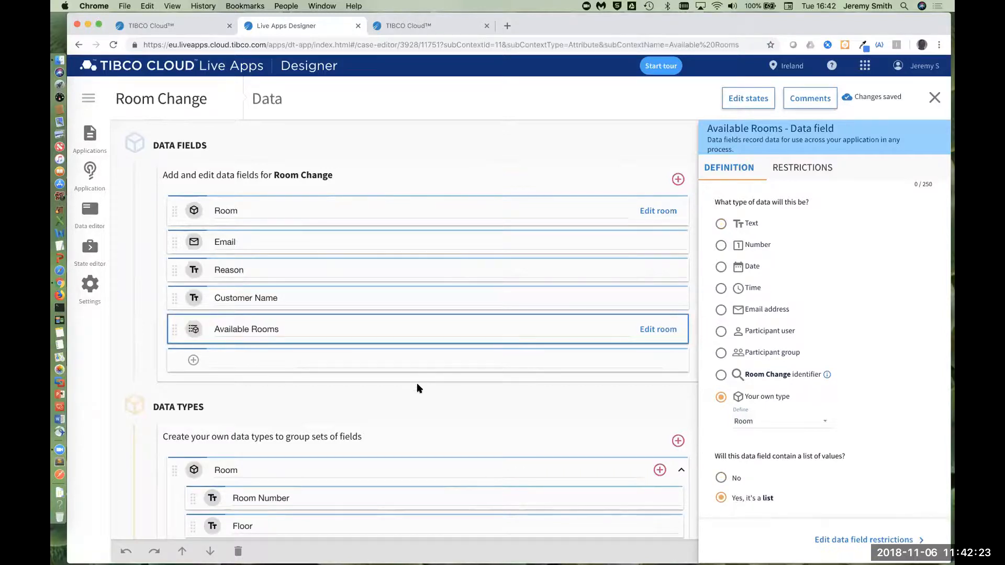
Step: Review the completed data fields and the Room data type, including the Customer Name field's definition
scroll(418, 388, down, 2)
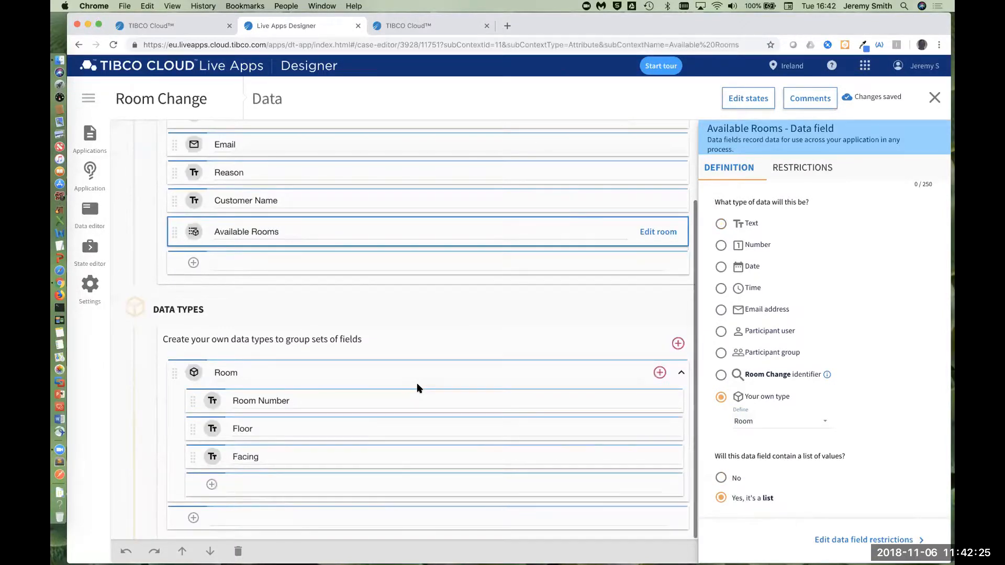
scroll(417, 386, up, 2)
click(283, 297)
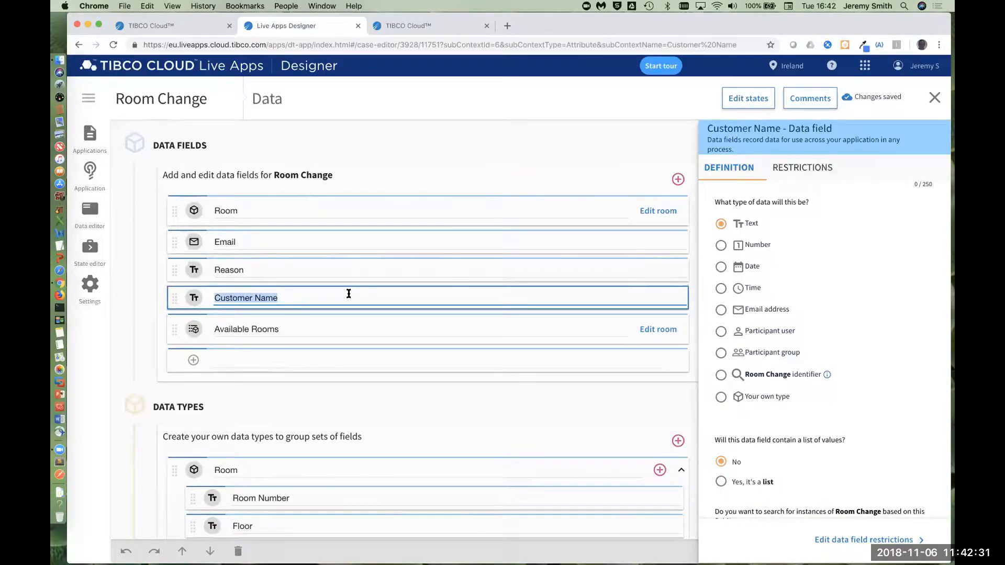
click(406, 161)
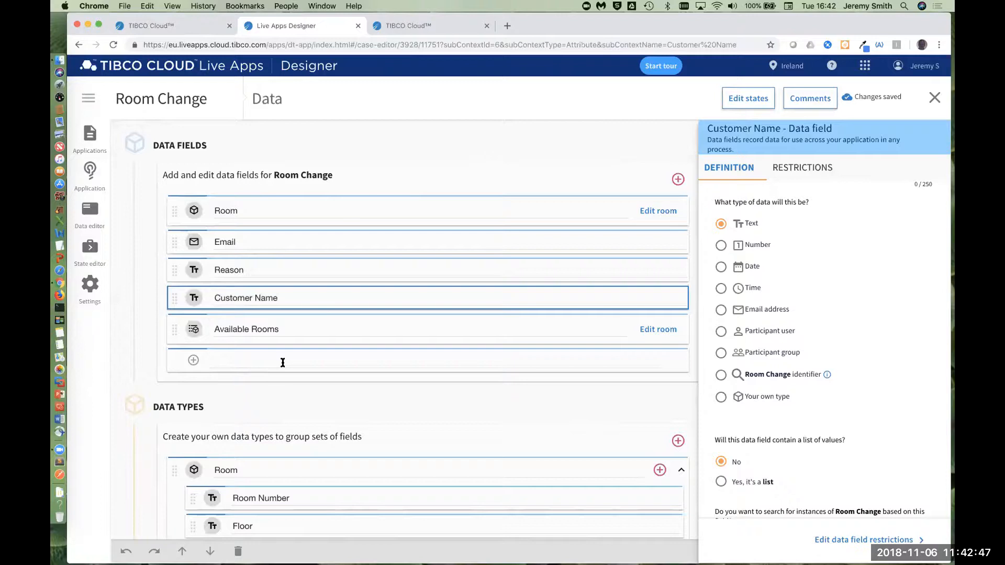
scroll(282, 361, down, 3)
scroll(293, 309, up, 3)
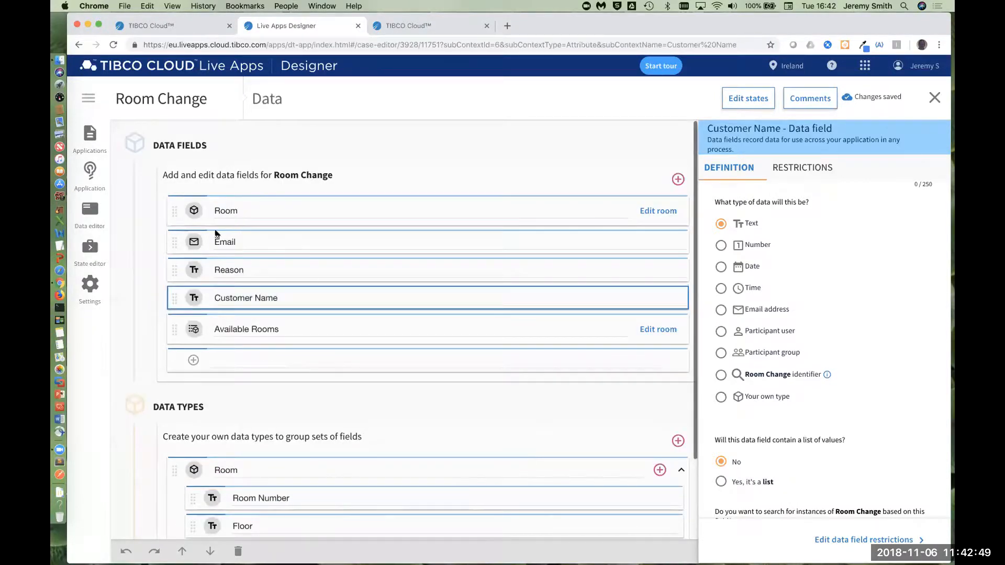
Step: Open the Create Room Change creator for editing and move the Enter Room Change Data task slightly to the right
click(97, 173)
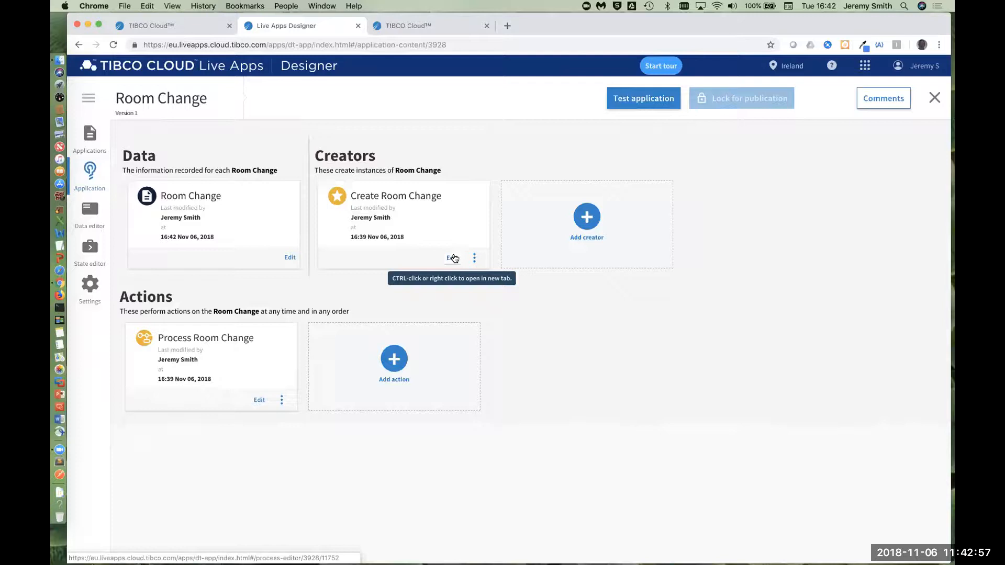
click(453, 258)
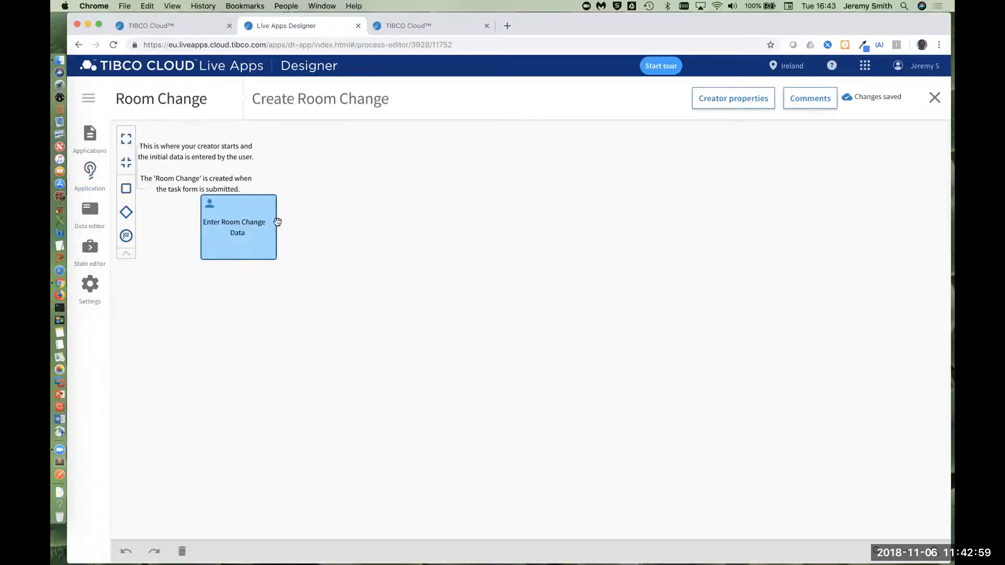
drag(278, 221, 340, 228)
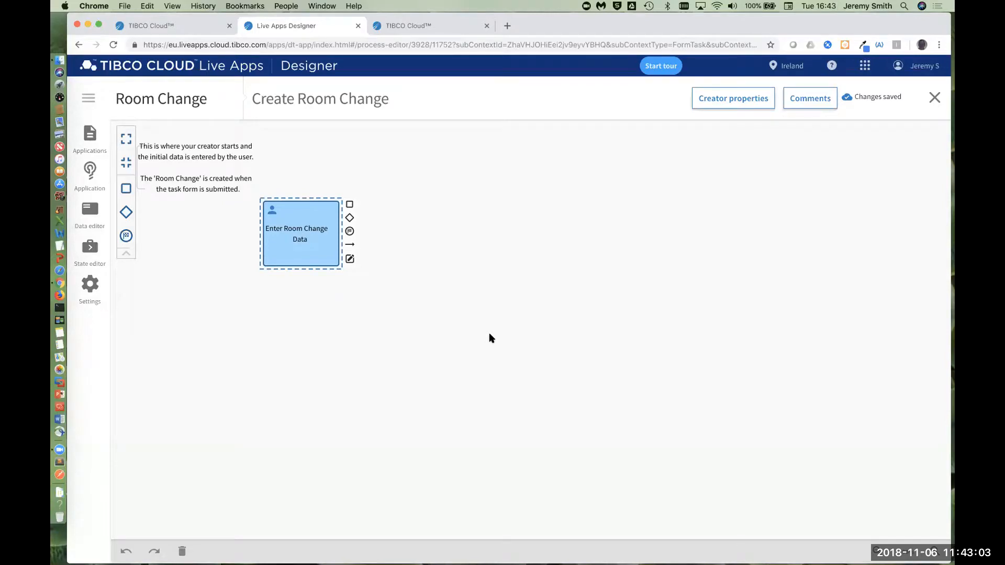
Step: Configure the Enter Room Change Data task's form to use chosen fields, selecting Room, Email and Reason
click(349, 260)
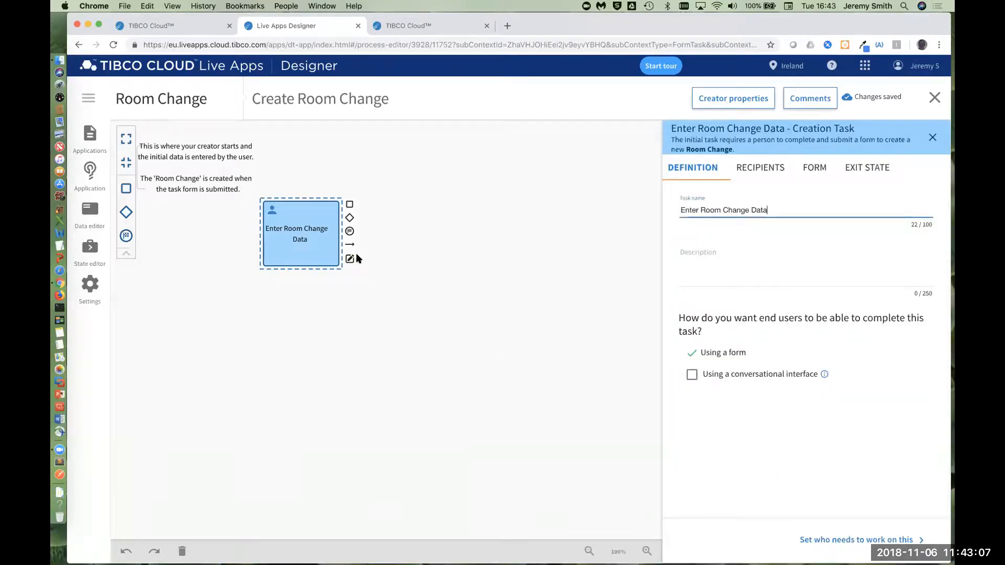
click(828, 169)
click(759, 235)
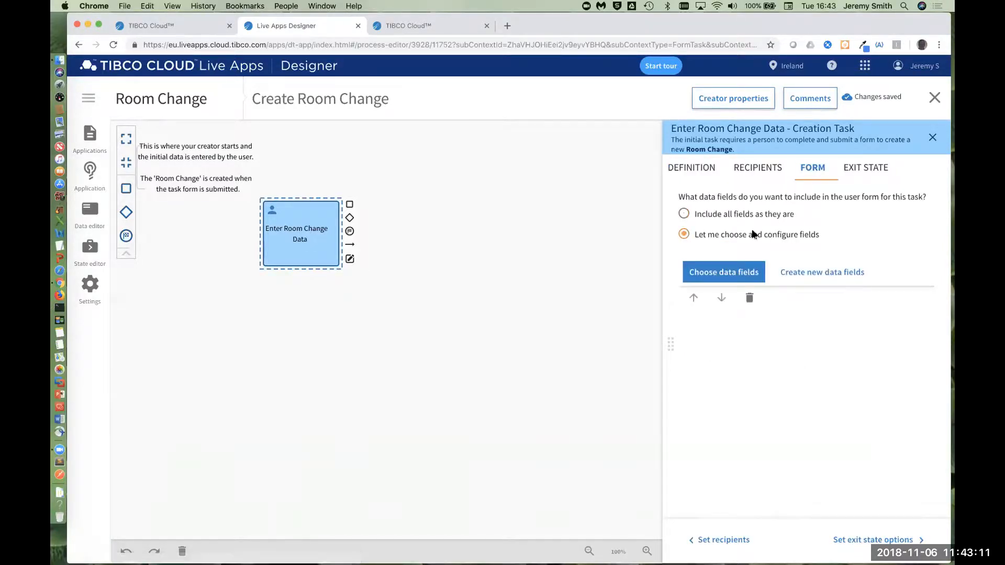
click(687, 281)
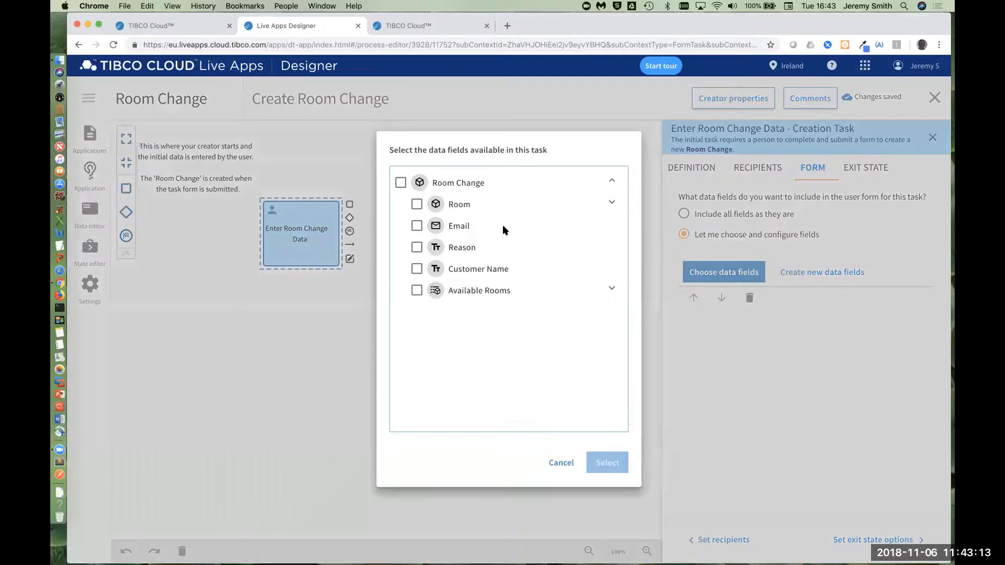
click(417, 226)
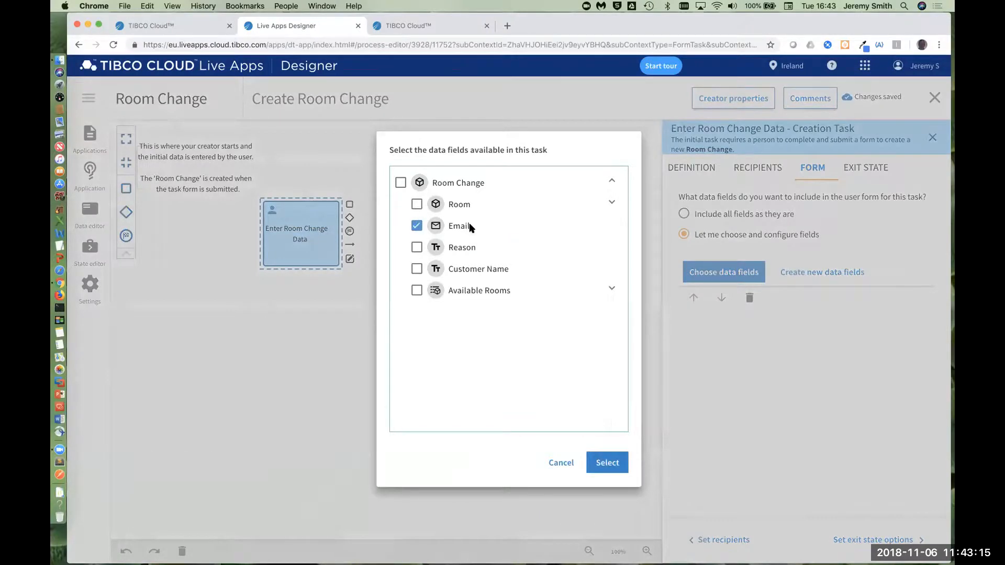
click(418, 206)
click(610, 463)
click(747, 276)
click(600, 466)
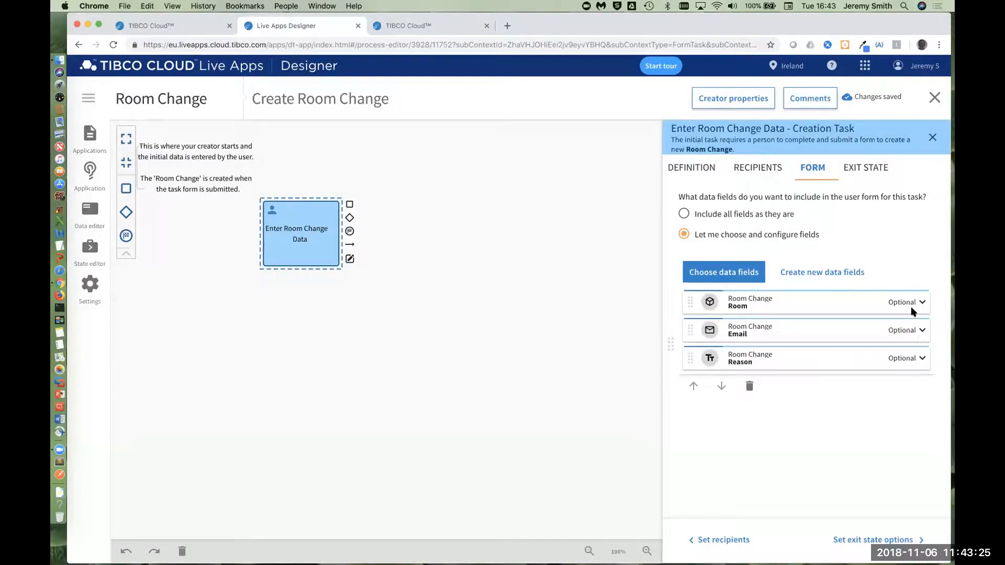
Step: Make the Room, Email and Reason form fields required, then check the task's exit state and close its settings
click(921, 302)
click(761, 371)
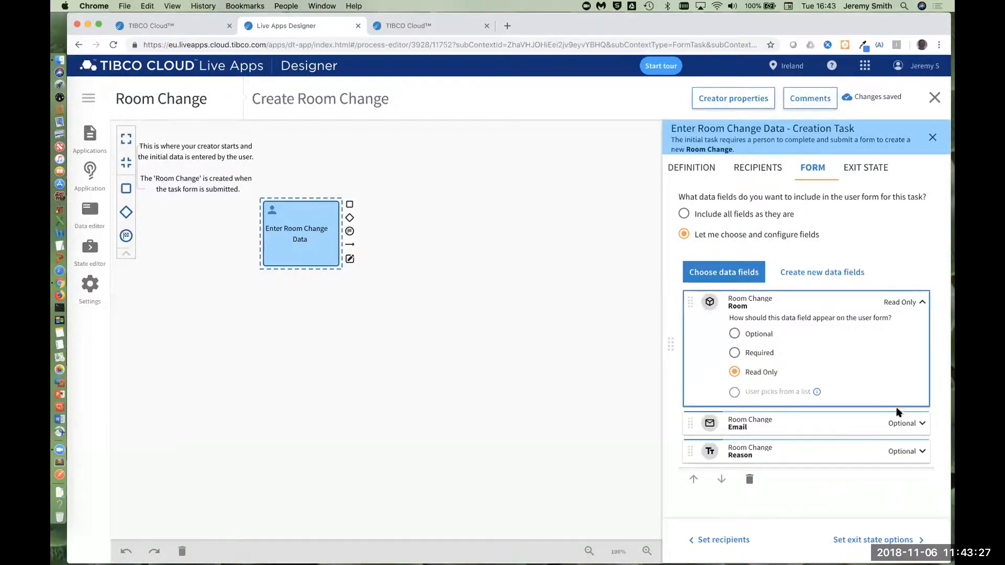
click(899, 419)
click(762, 493)
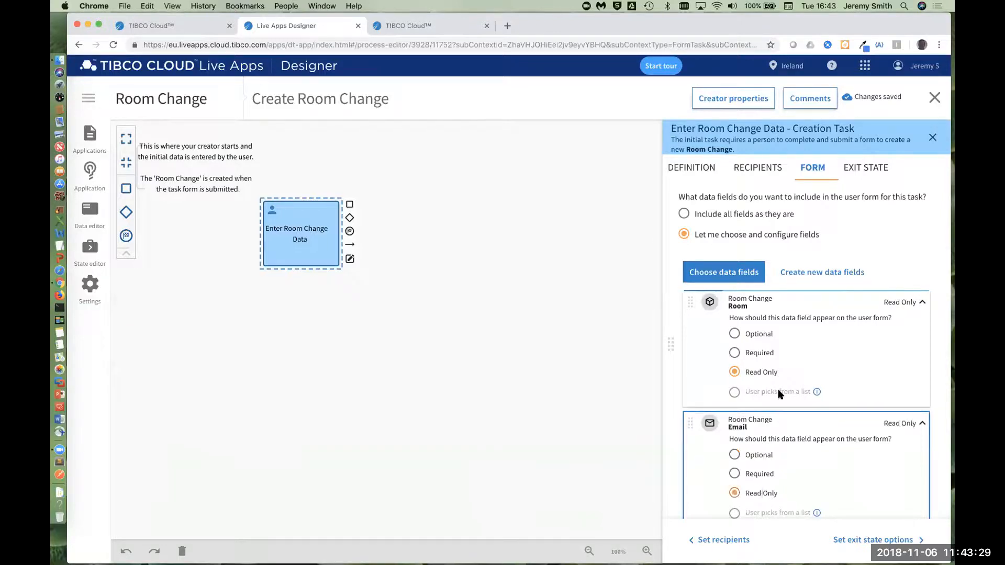
click(760, 353)
click(754, 475)
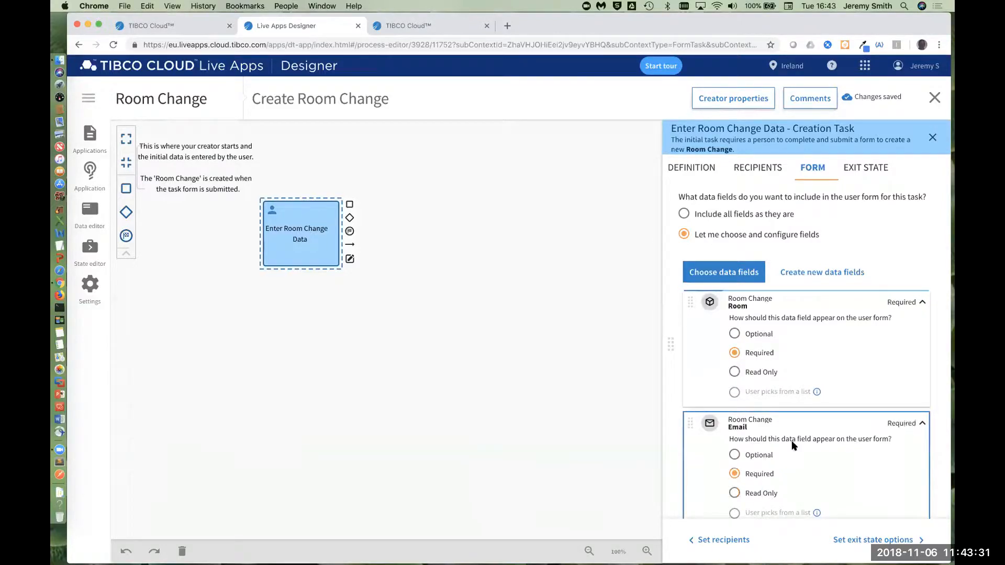
scroll(791, 442, down, 2)
click(919, 481)
scroll(793, 487, down, 3)
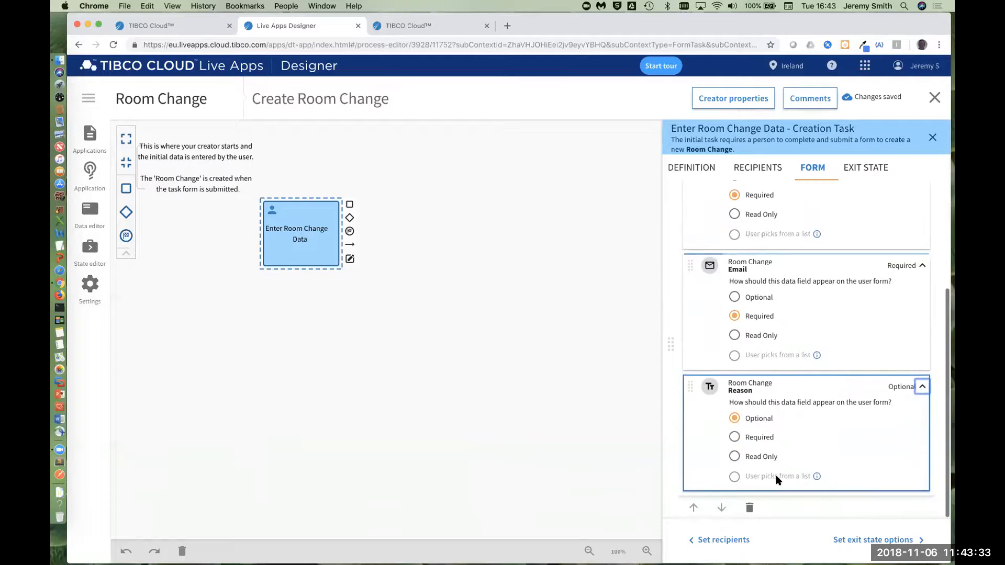
click(759, 441)
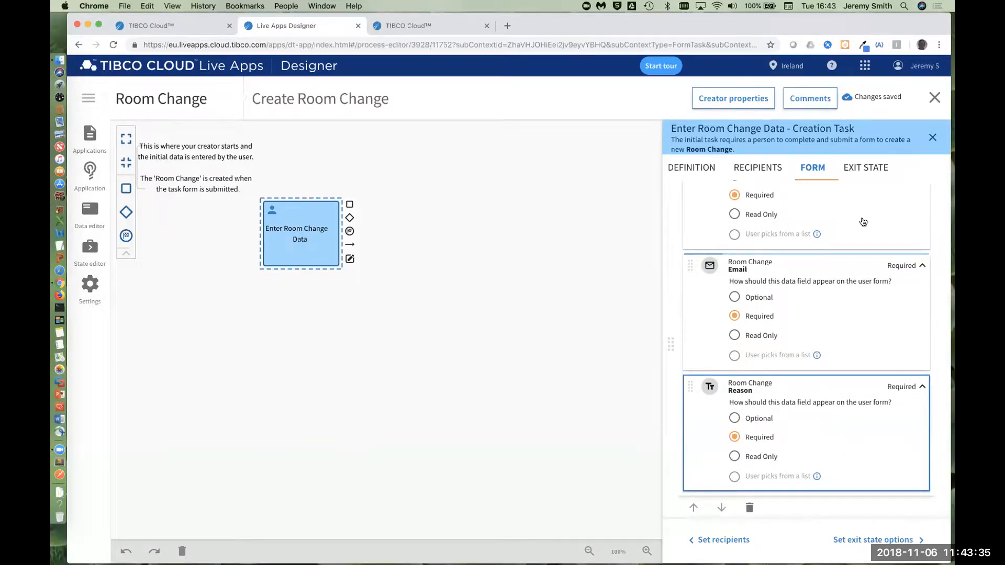
click(867, 169)
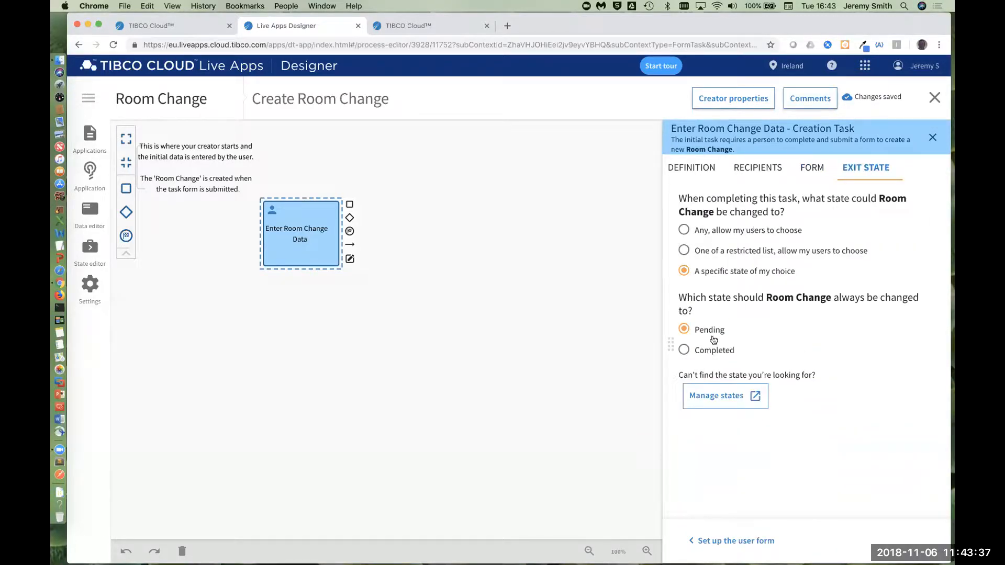
click(932, 138)
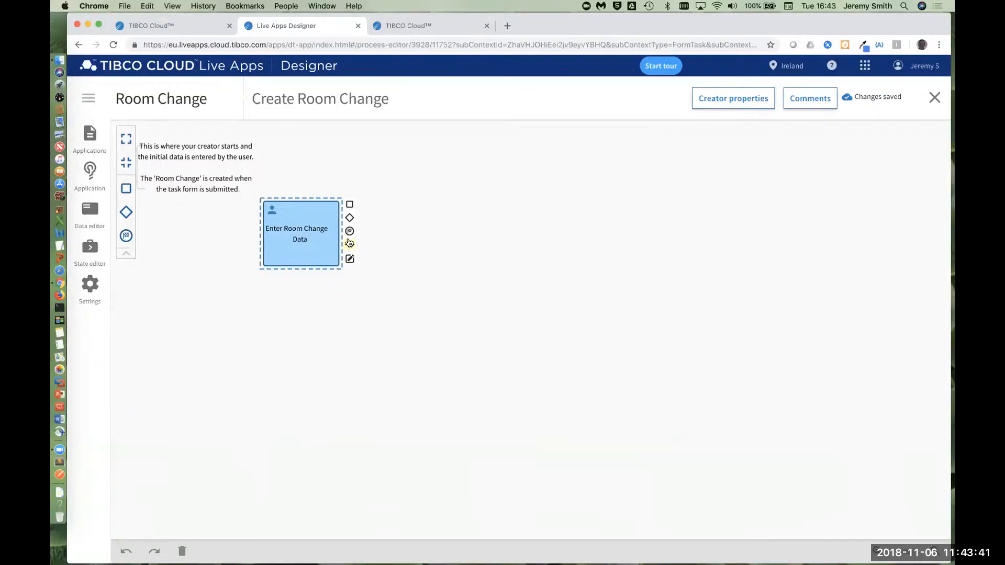
Step: Add a "Get Customer Details" task after Enter Room Change Data and set it to share data with the company's services
drag(349, 204, 418, 230)
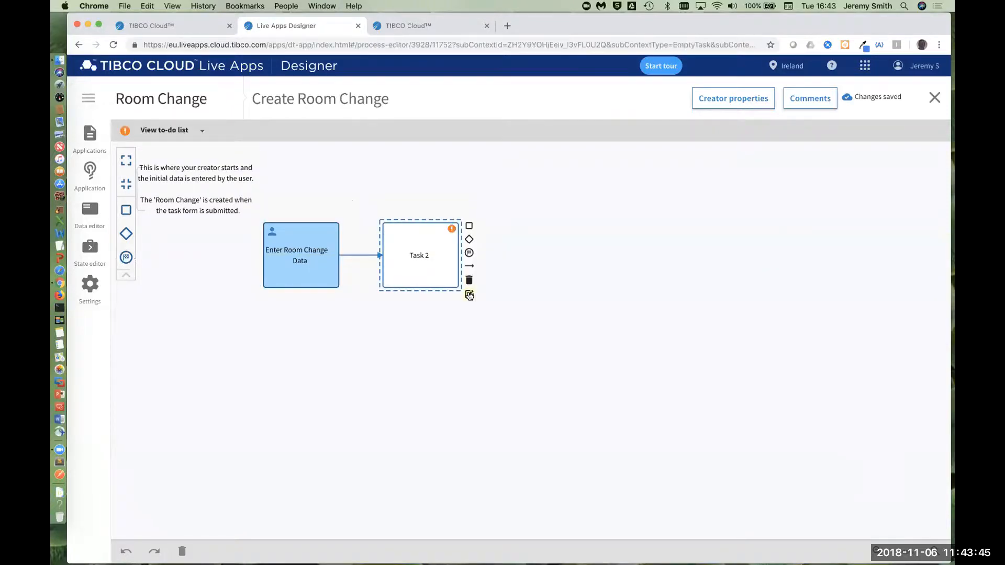
click(469, 295)
drag(721, 211, 650, 211)
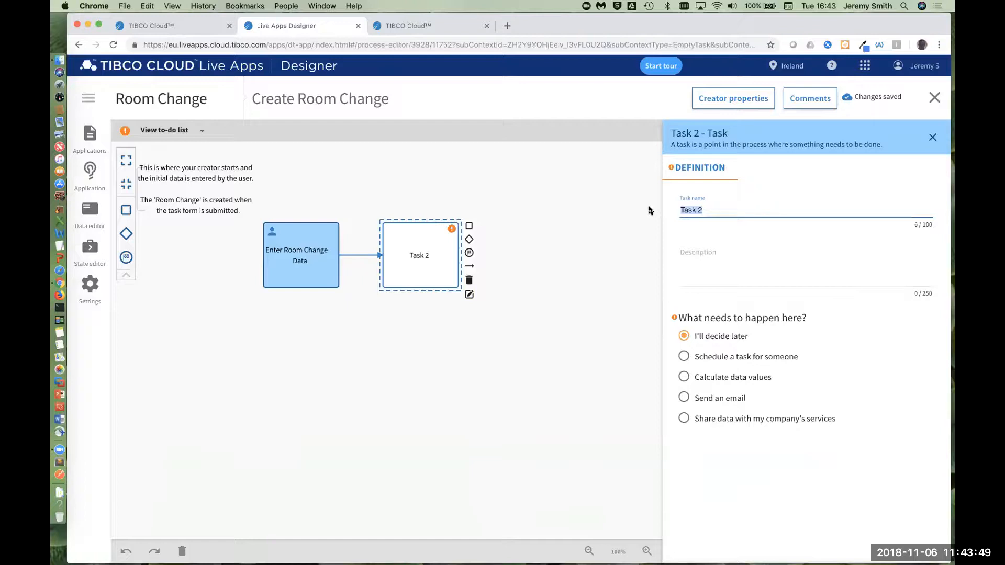
text(Get Custo)
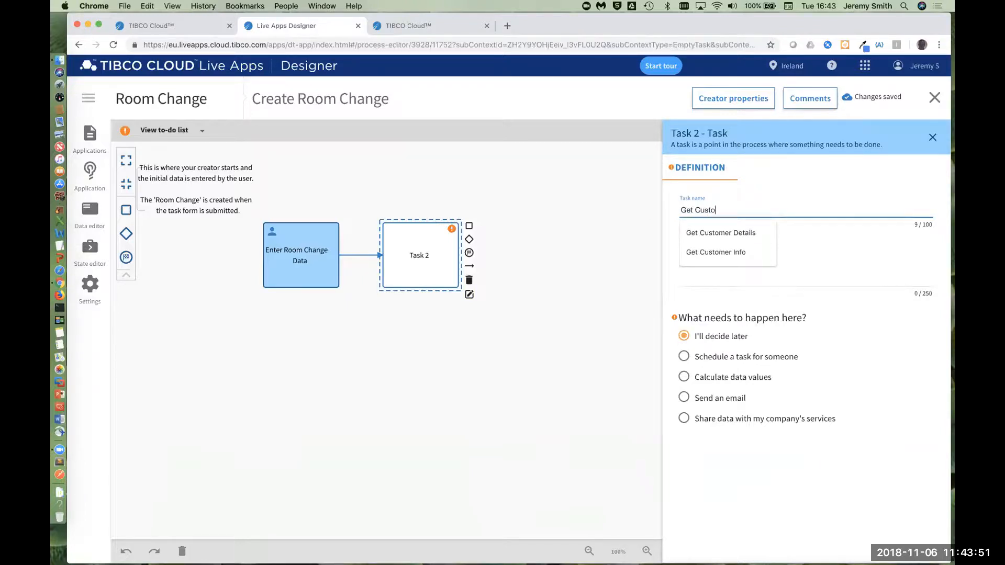
text(m)
click(692, 232)
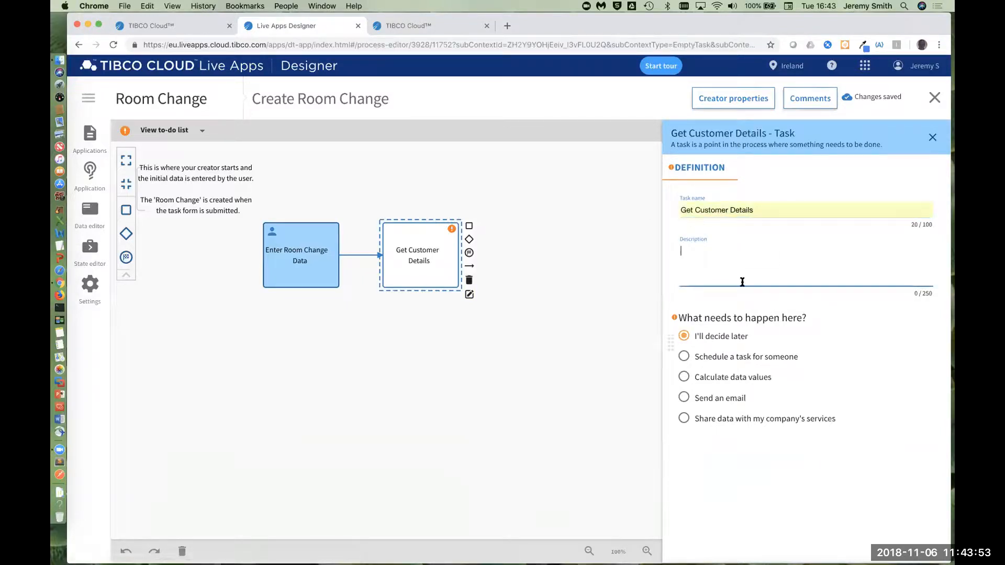
click(704, 418)
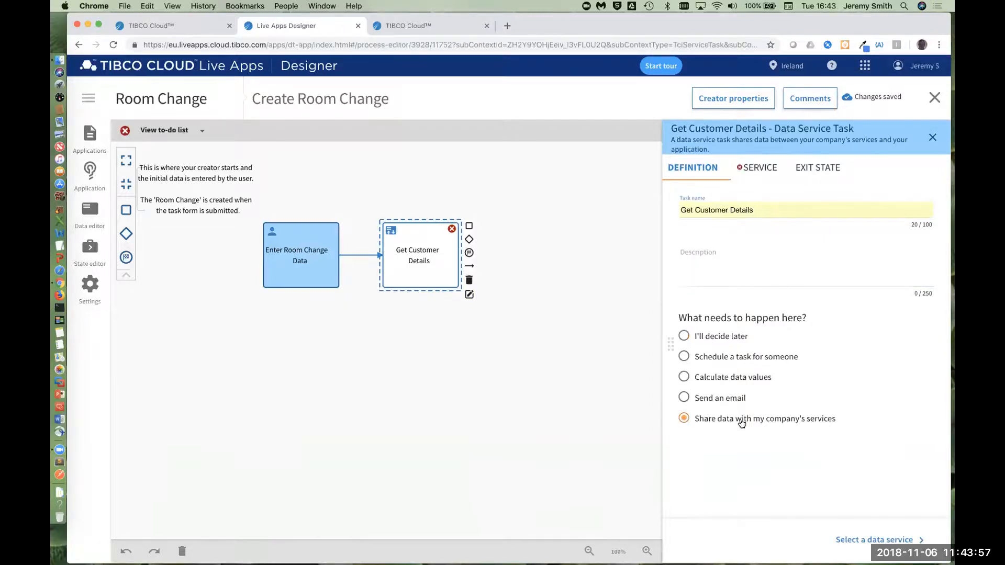
Step: Connect the Get Customer Details task to the getCustomerInfo_GET service of graniteStateCRM
click(759, 168)
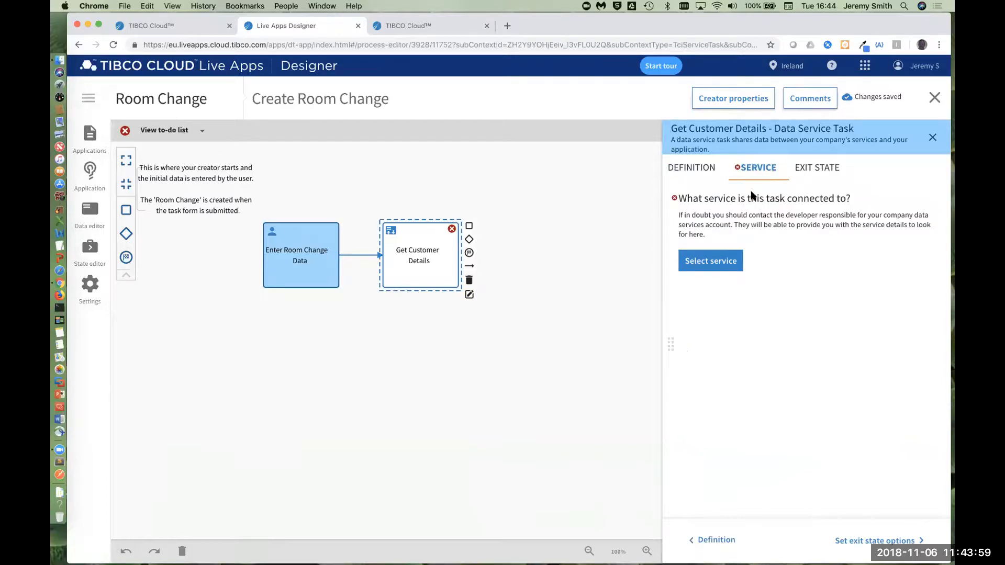
click(704, 260)
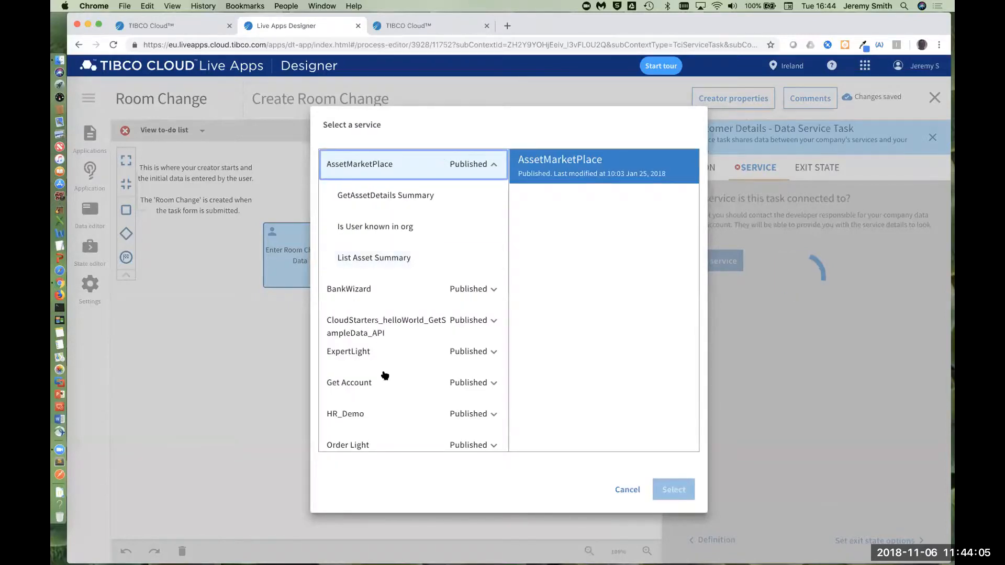
scroll(429, 359, down, 12)
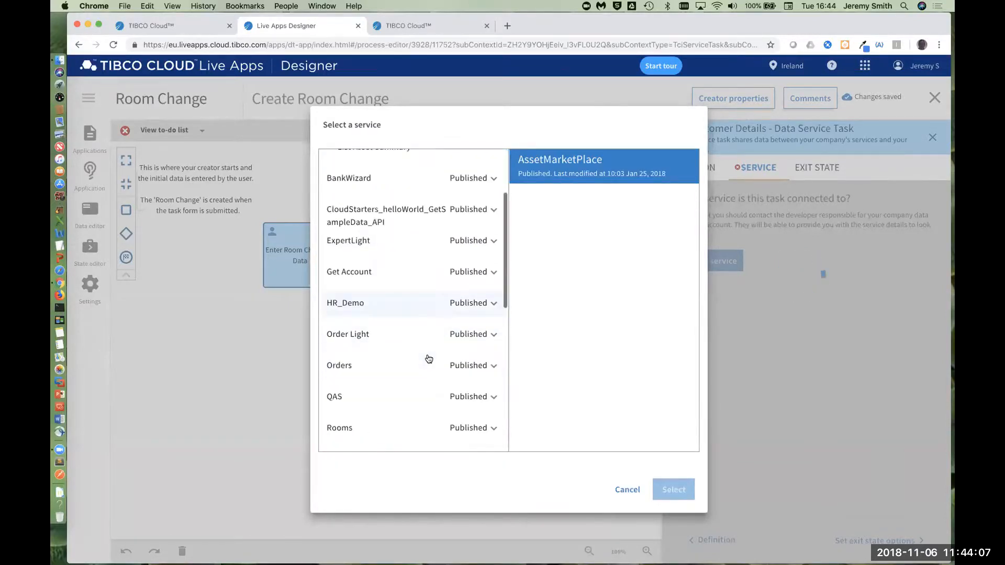
scroll(431, 378, down, 2)
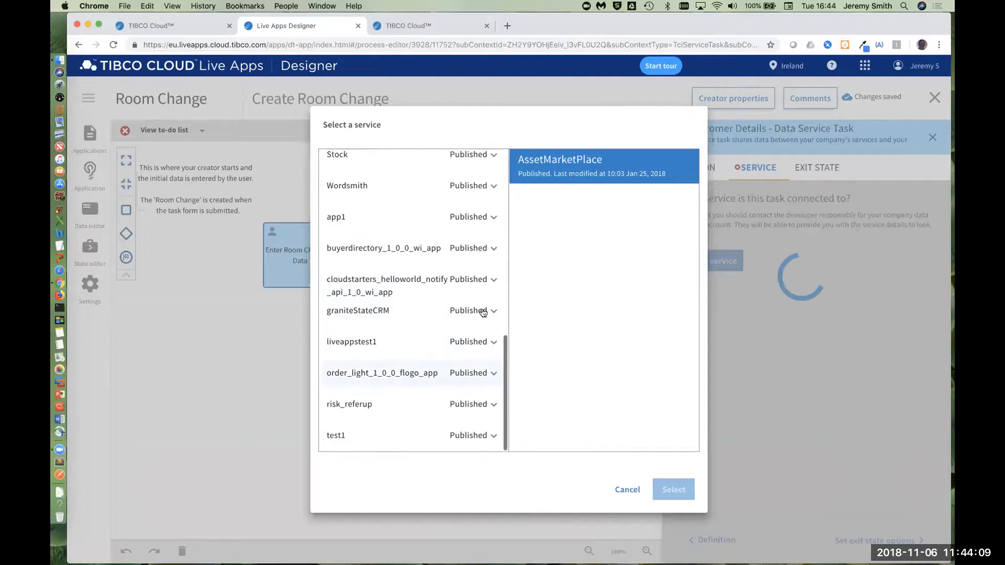
click(479, 311)
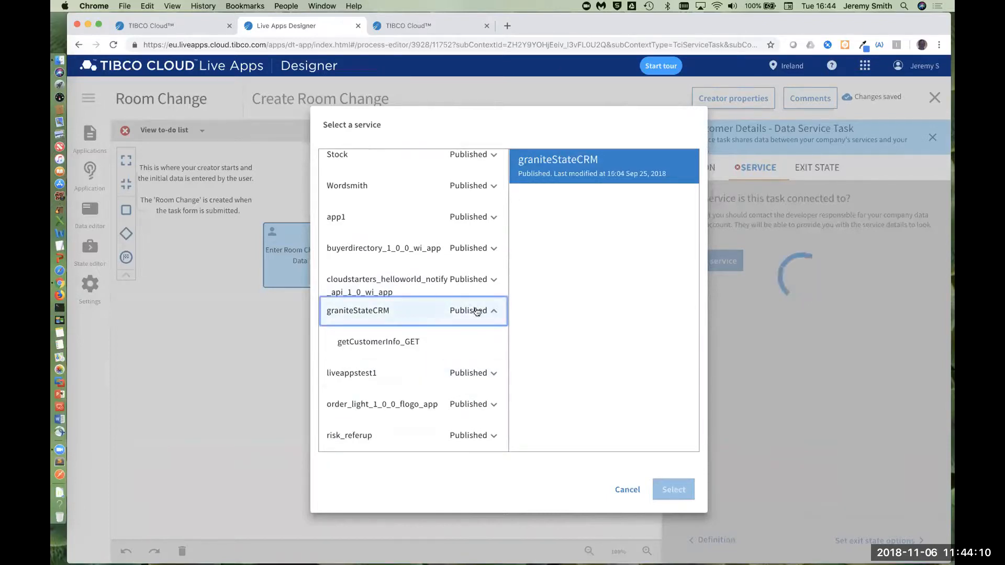
click(394, 341)
click(672, 489)
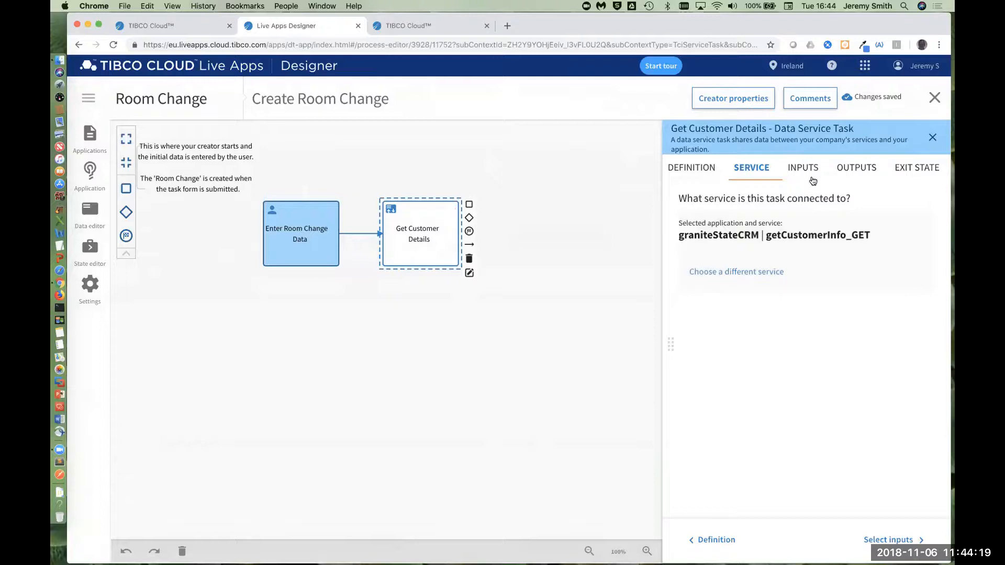
Step: Assign the service's Email input from the Room Change Email field
click(807, 168)
click(696, 276)
click(686, 272)
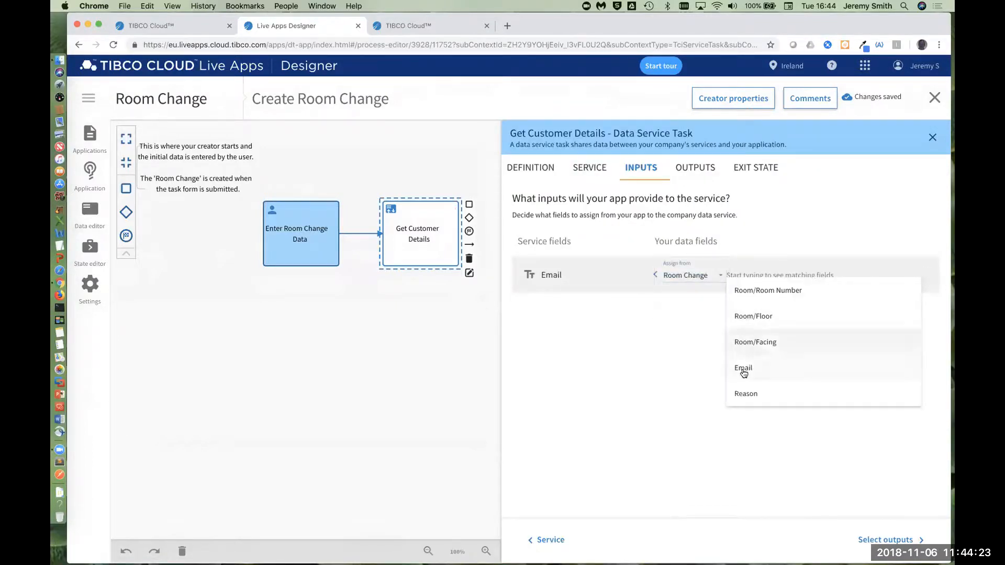
click(743, 369)
Step: Assign the service's Response/name output to the Room Change Email field
click(704, 168)
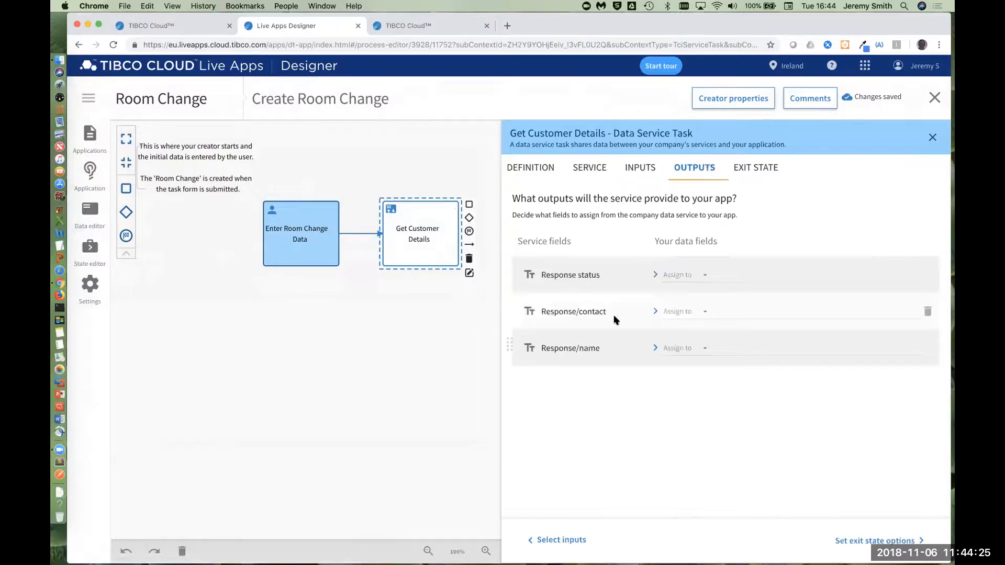
click(703, 348)
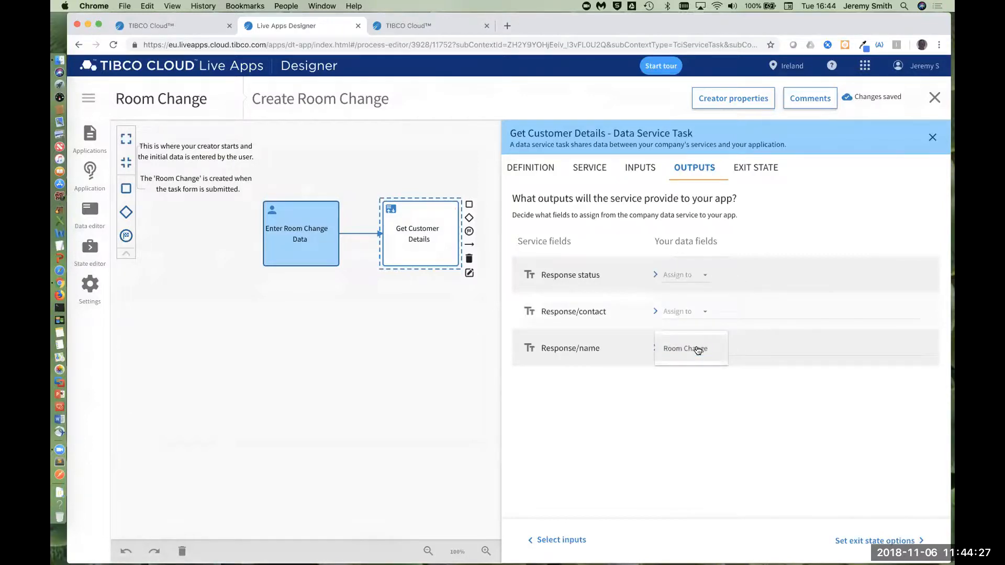
click(698, 350)
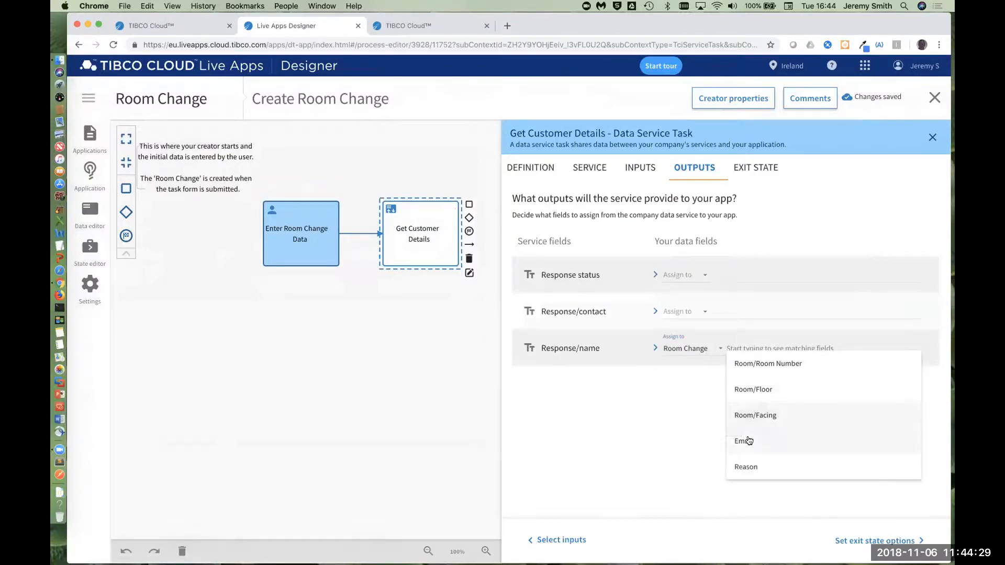
click(749, 440)
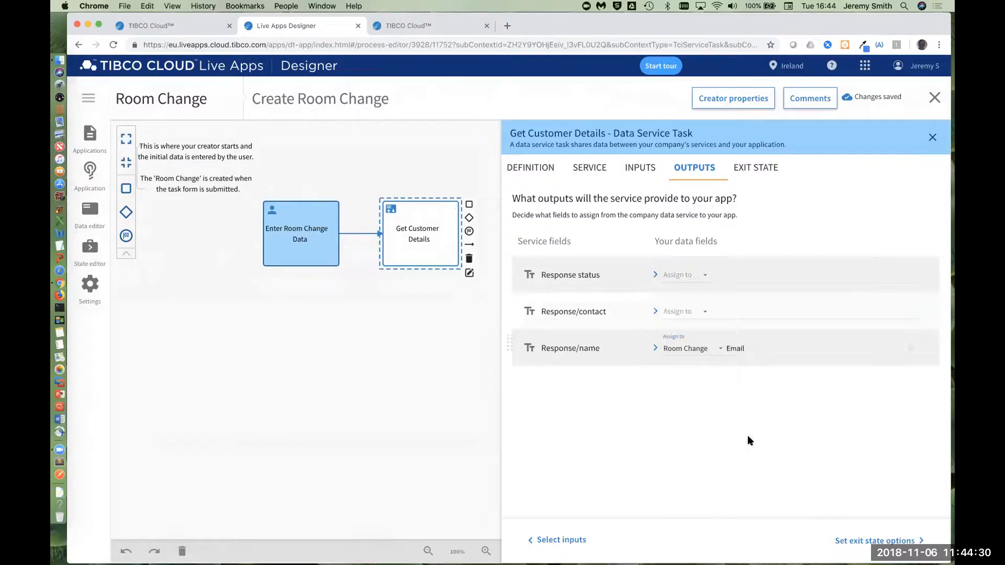
Step: Set the Get Customer Details task's exit state to the specific state Pending and close the Create Room Change creator
click(765, 172)
click(715, 233)
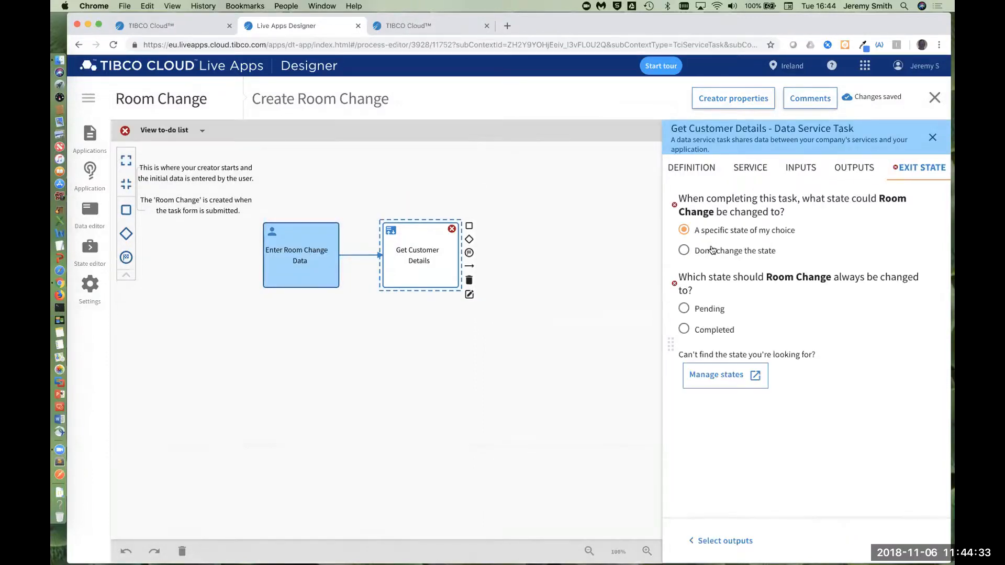
click(697, 309)
click(933, 138)
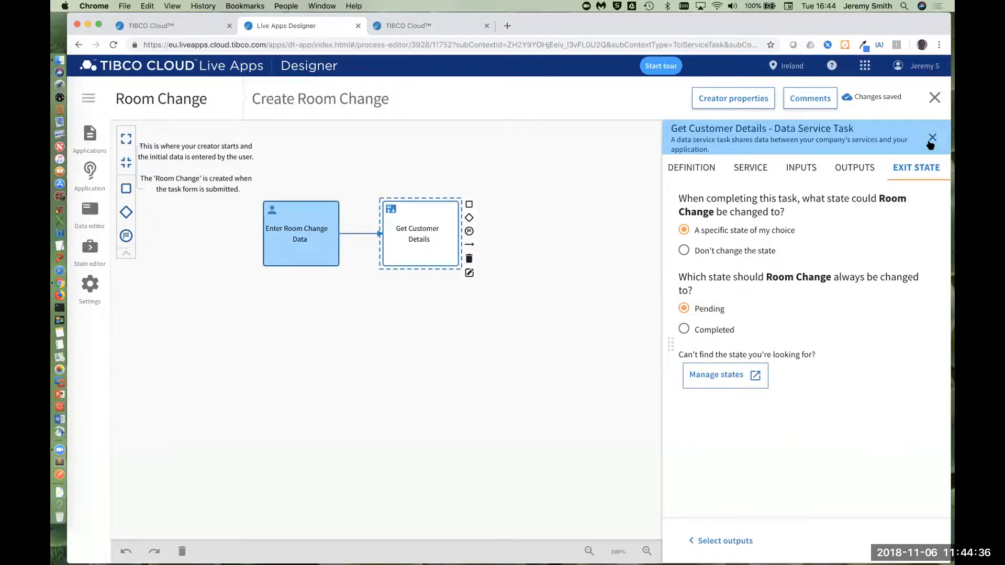
click(934, 102)
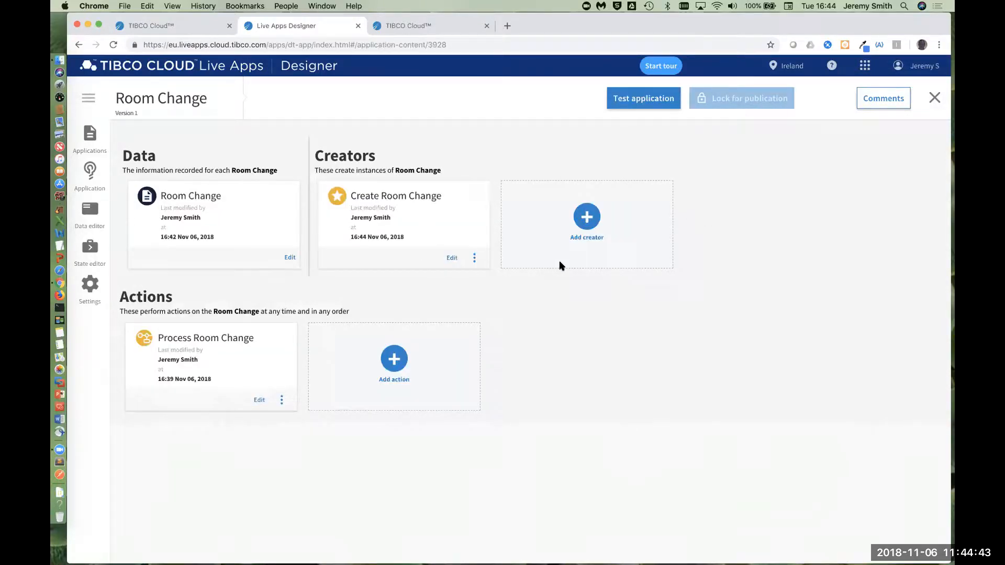
Step: Open the Process Room Change action for editing and move the Update Room Change Data task to the right
drag(159, 337, 254, 334)
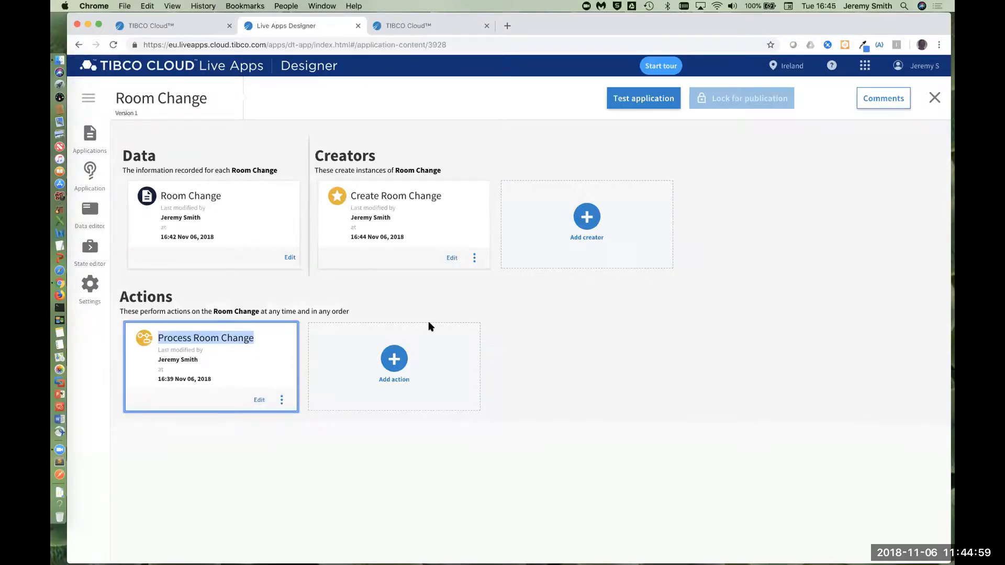
click(278, 311)
drag(182, 338, 239, 337)
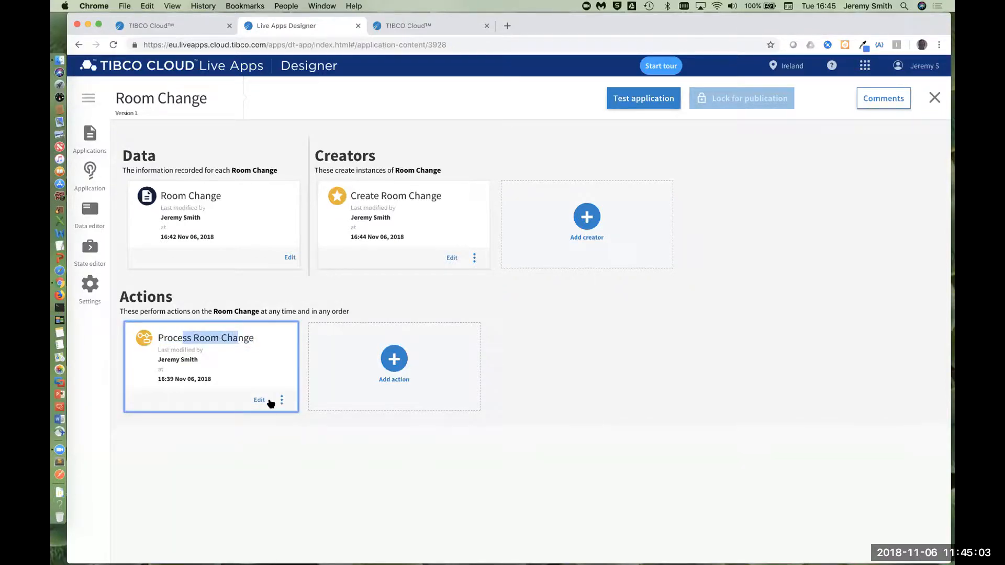
click(259, 401)
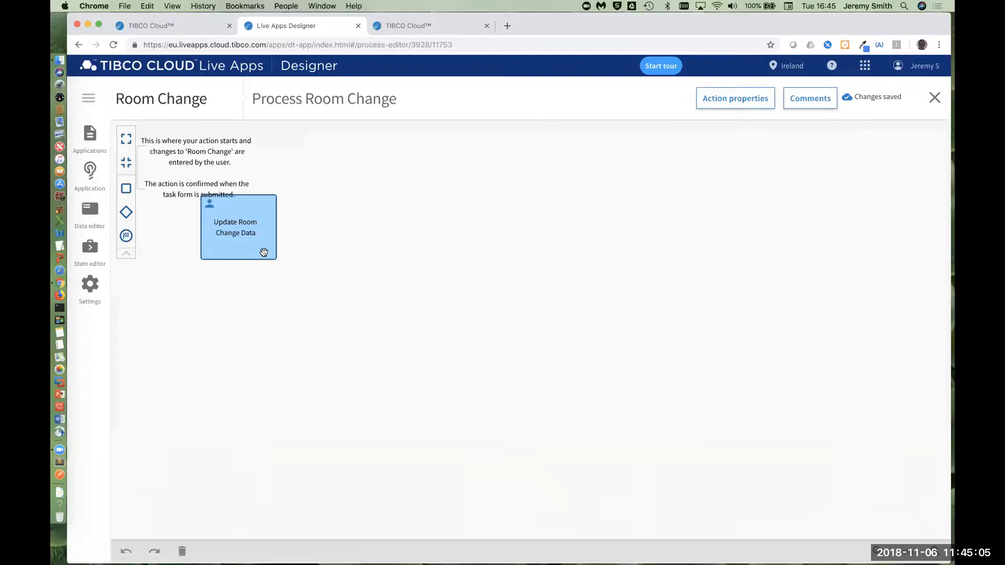
drag(265, 254, 356, 267)
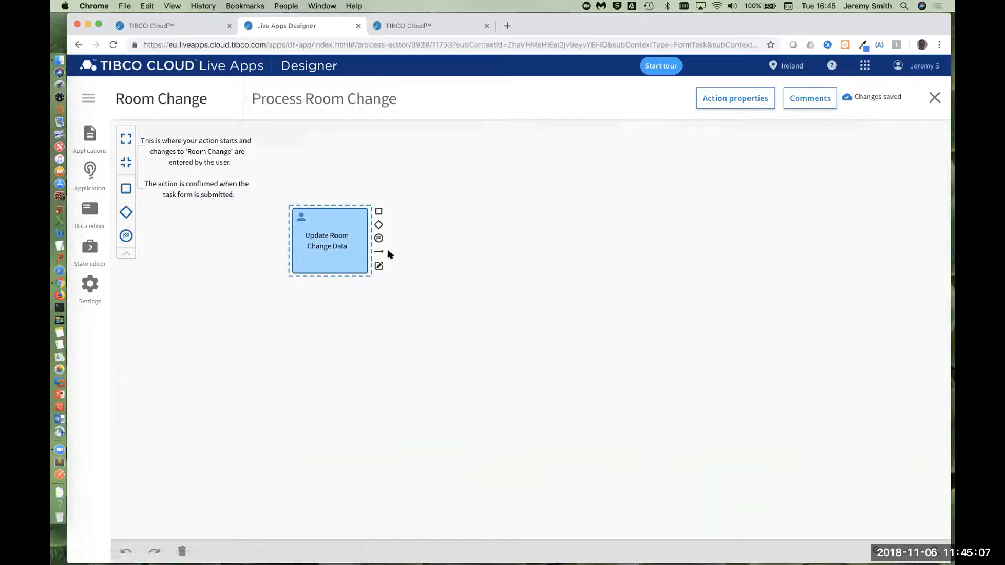
Step: Set the Process Room Change action to start automatically when the case enters the Pending state
click(733, 97)
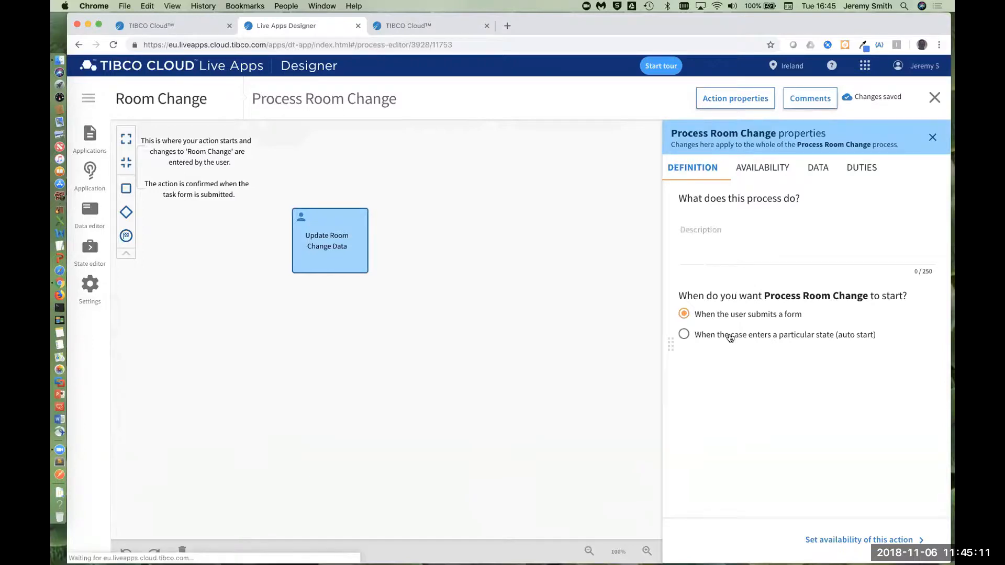
click(731, 336)
click(762, 173)
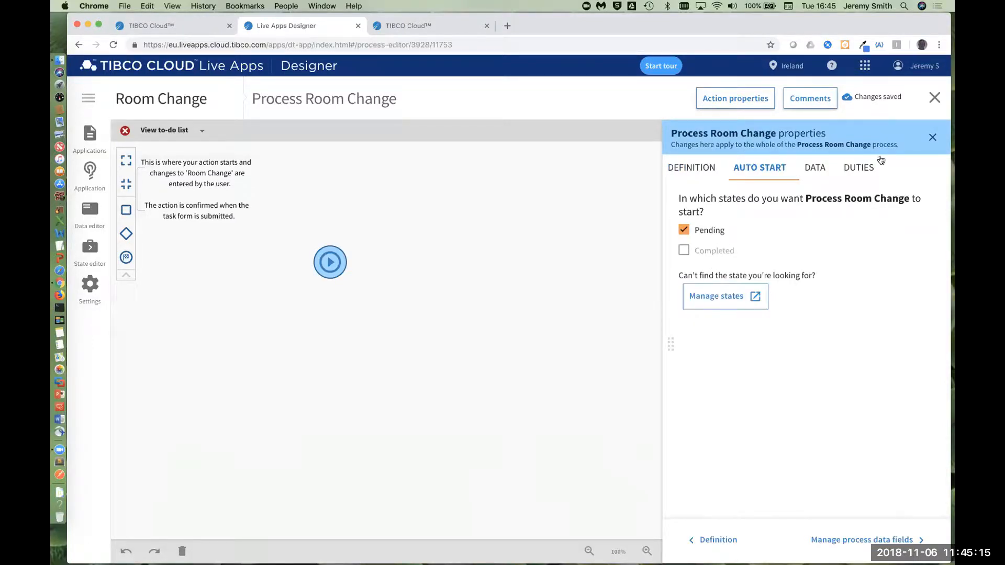
click(933, 138)
Step: Add a task after the start event, name it Get Available Rooms, and have it share data with the company's services
click(326, 264)
click(357, 251)
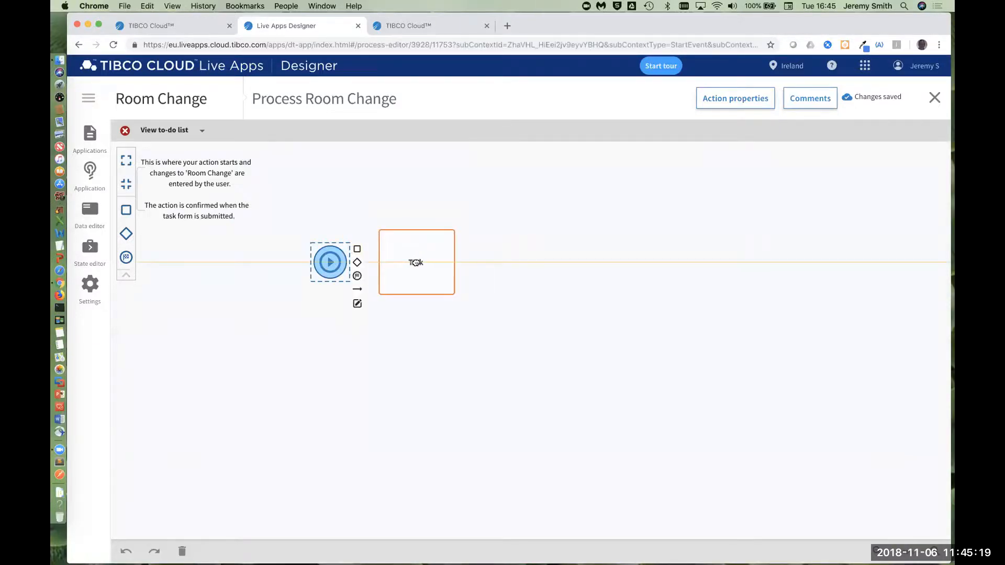
click(466, 303)
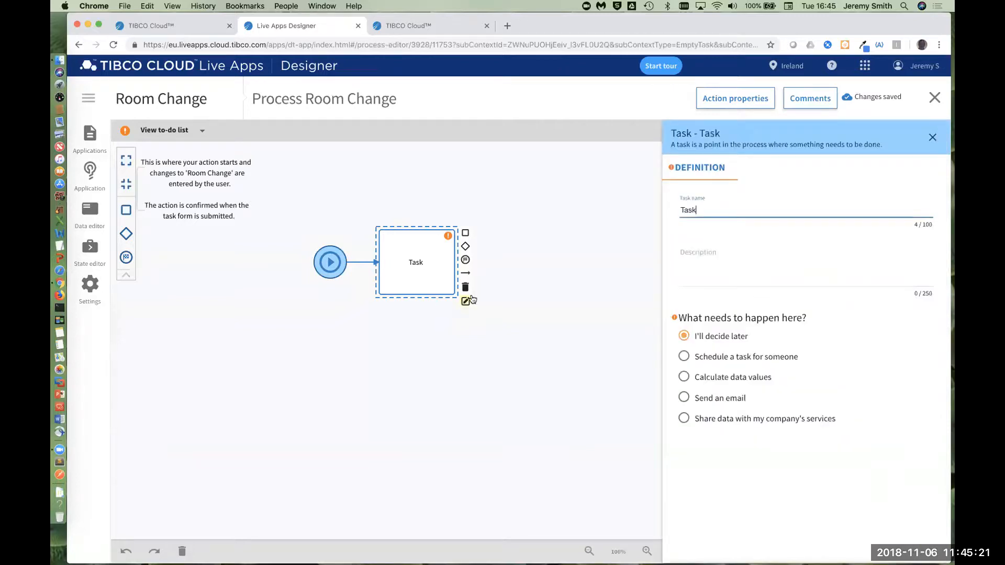
key(super+a)
text(Get )
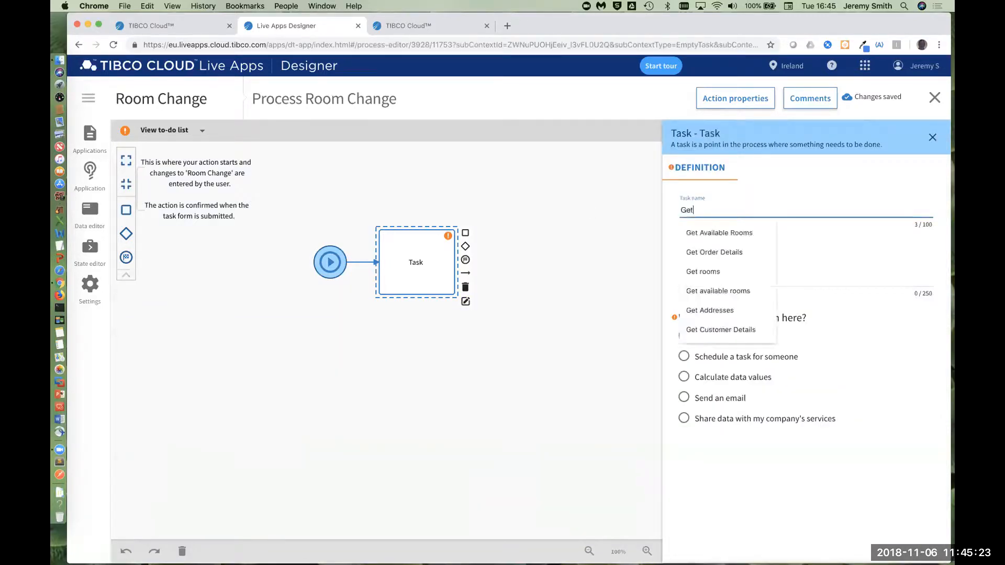
text(A)
click(702, 233)
click(707, 418)
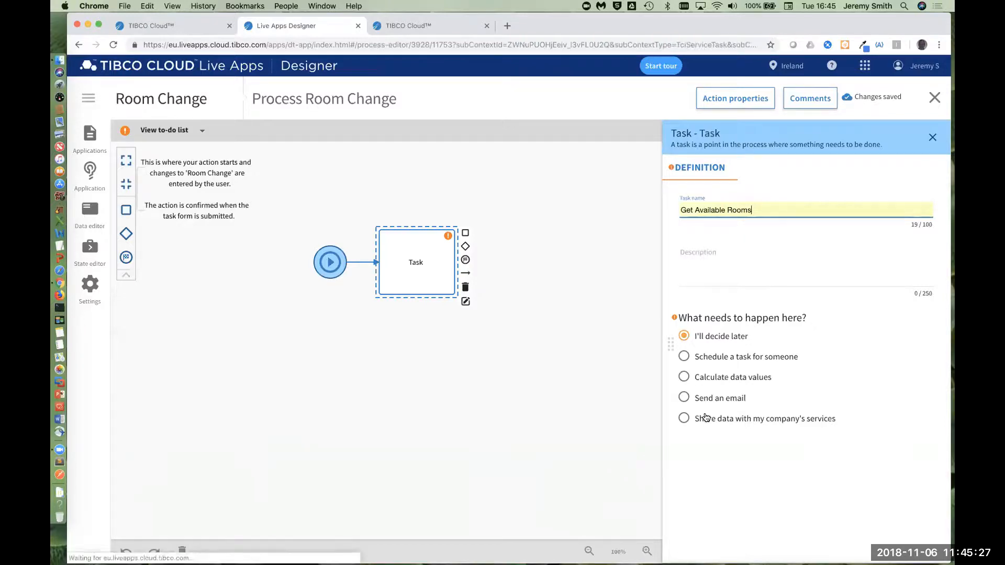
Step: Connect the Get Available Rooms task to the Available Rooms Service of the Rooms application
click(762, 168)
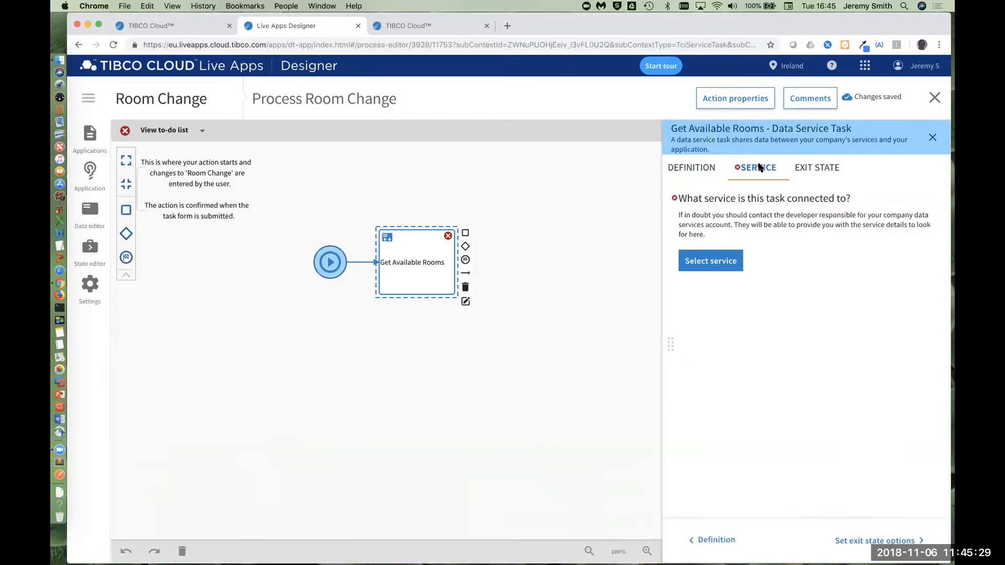
click(699, 261)
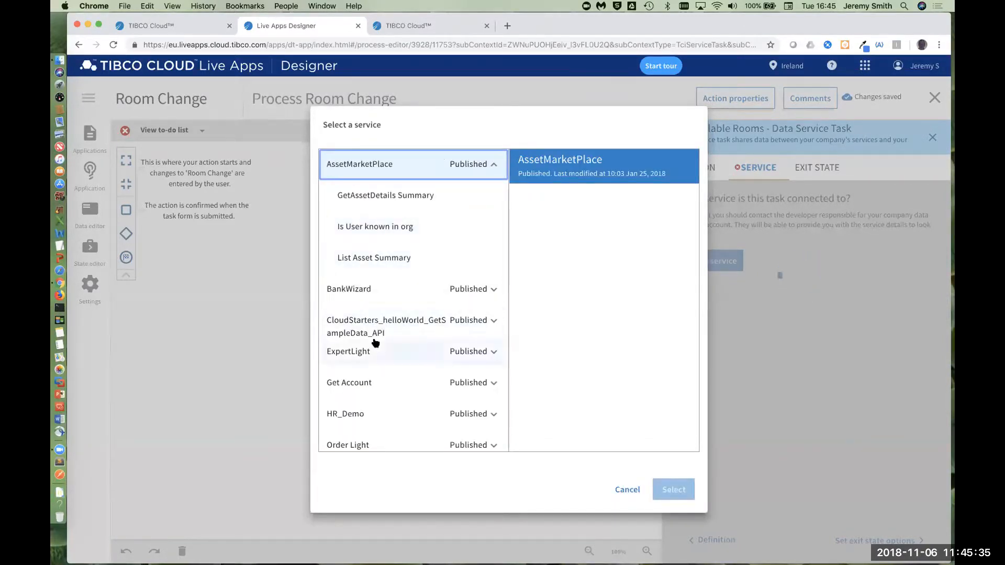
scroll(387, 335, down, 4)
click(469, 346)
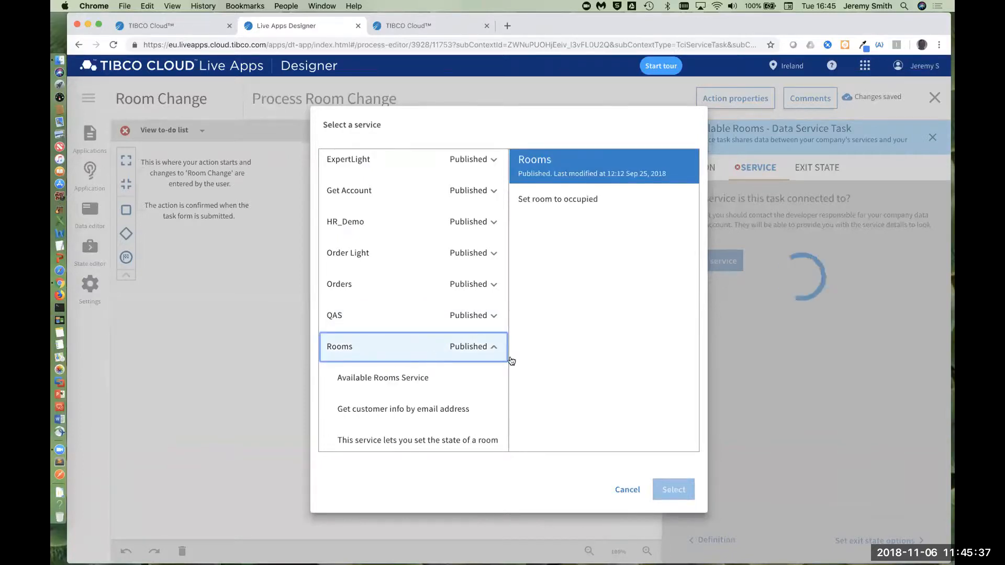
click(435, 380)
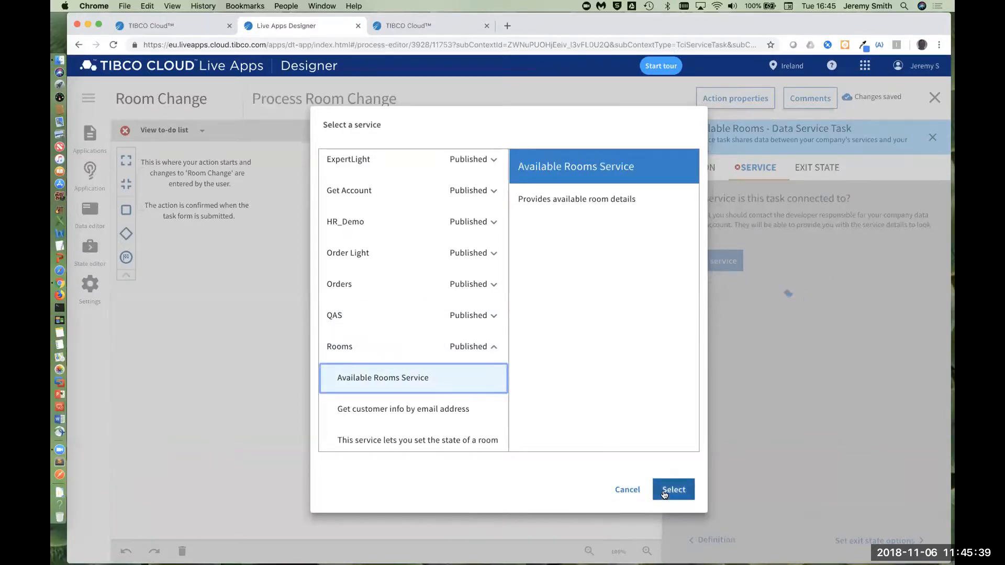
click(674, 489)
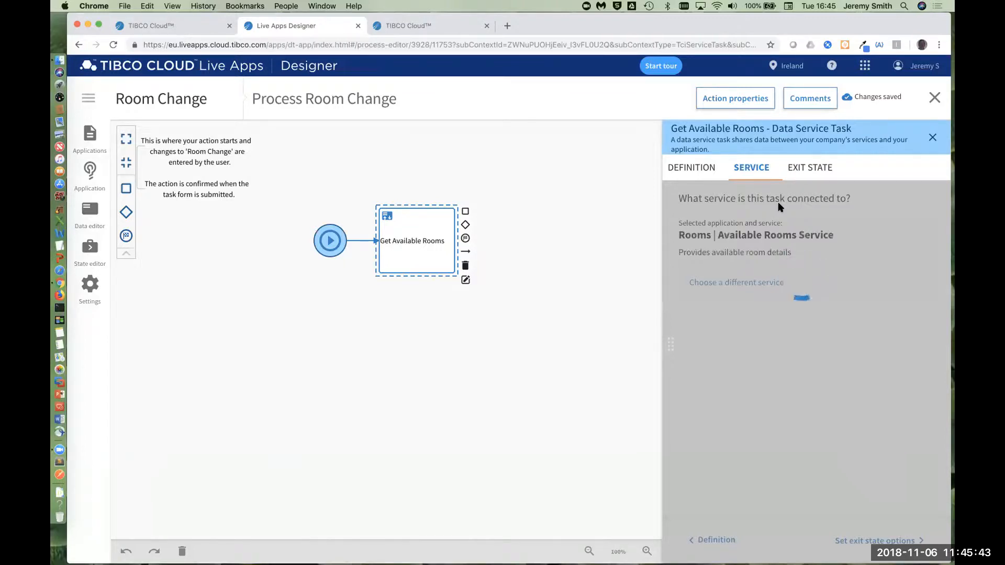
Step: Assign the service's Response/Available Rooms output to the Room Change Available Rooms list
click(836, 165)
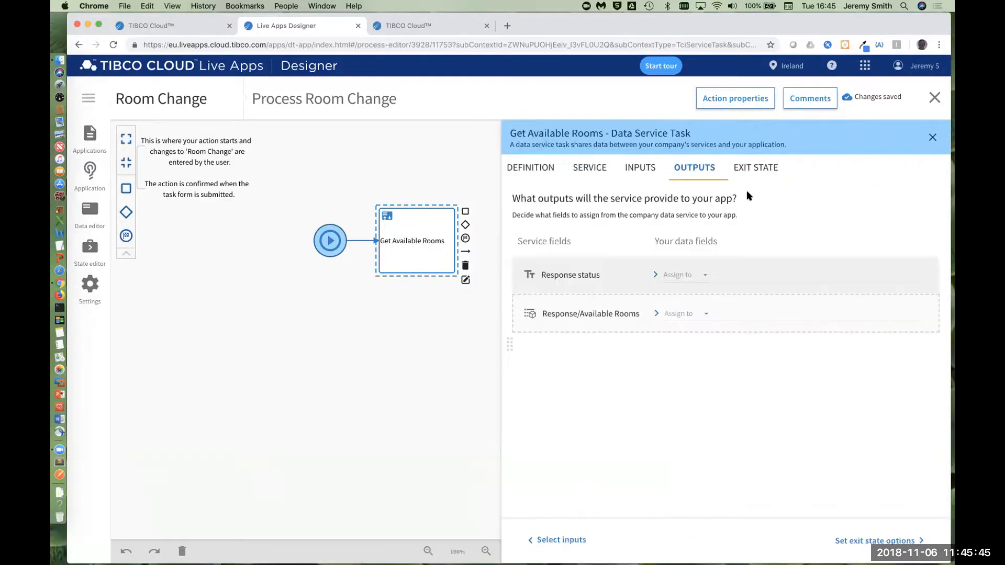
click(685, 318)
click(686, 317)
click(754, 314)
click(754, 329)
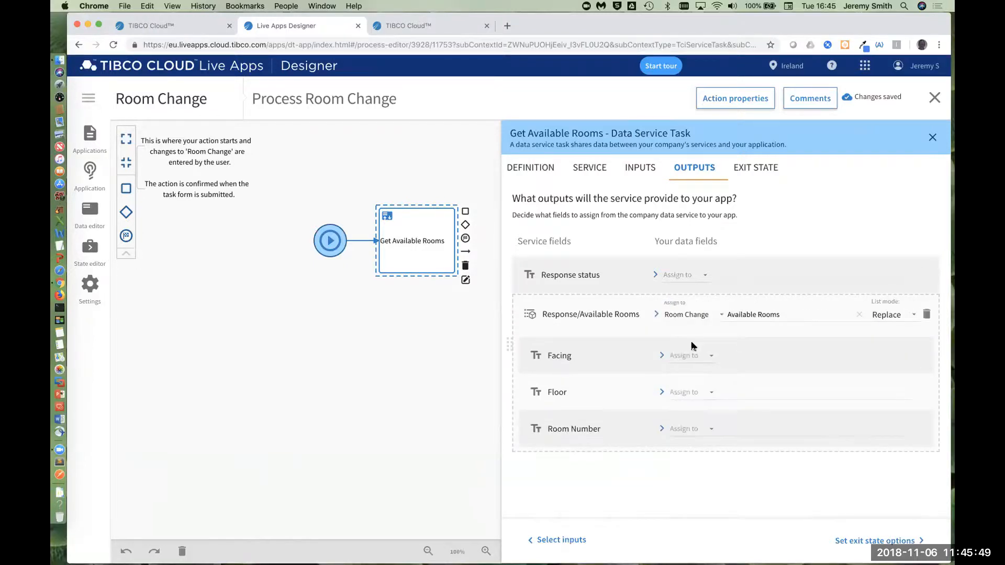
Step: Assign the Facing and Floor outputs to the Room Change fields Available Rooms/Facing and Available Rooms/Floor
click(681, 355)
click(699, 358)
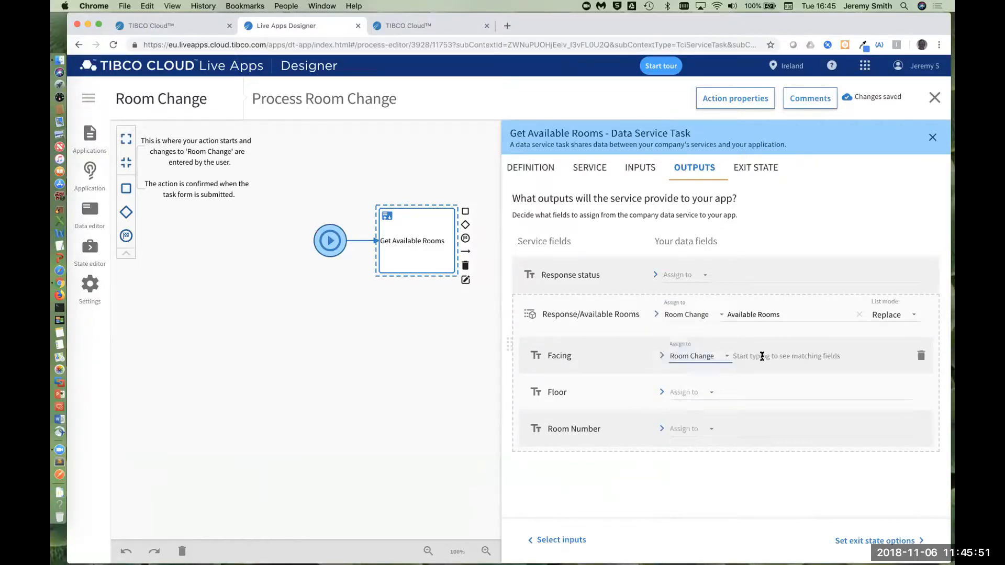
click(763, 355)
click(747, 424)
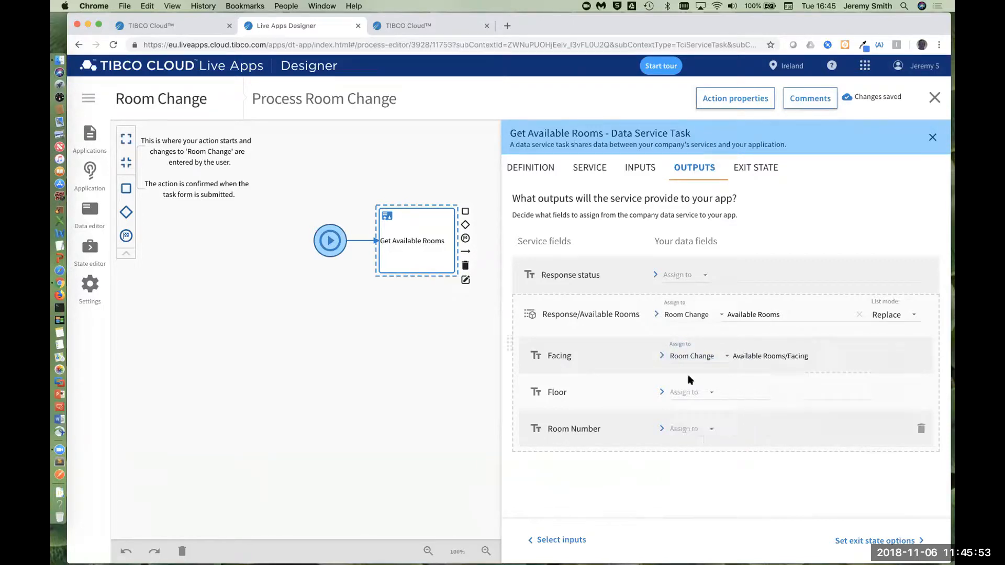
click(690, 392)
click(702, 391)
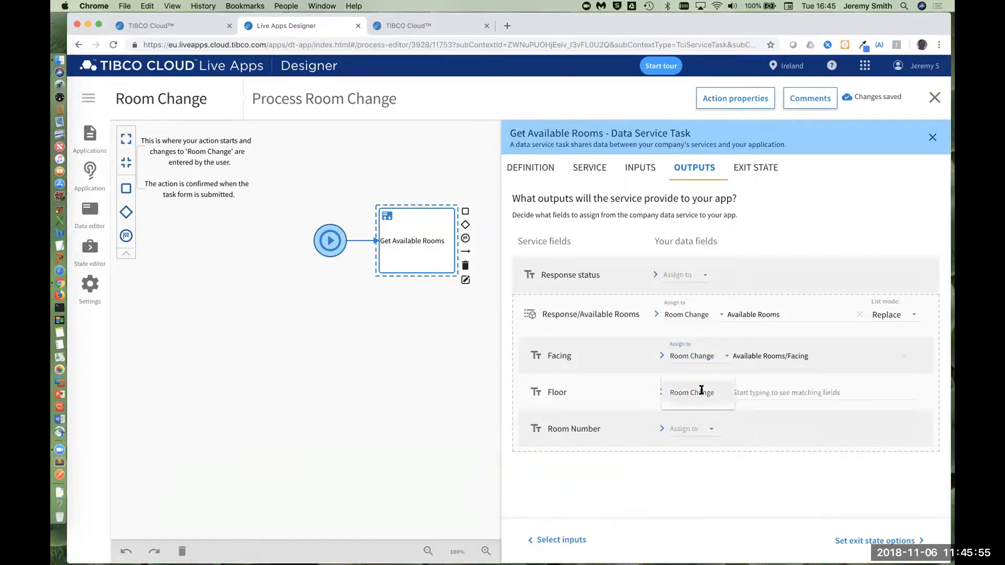
click(757, 393)
click(766, 433)
Step: Assign the Room Number output to Room Change Available Rooms/Room Number and close the task's properties
click(696, 430)
click(700, 430)
click(730, 424)
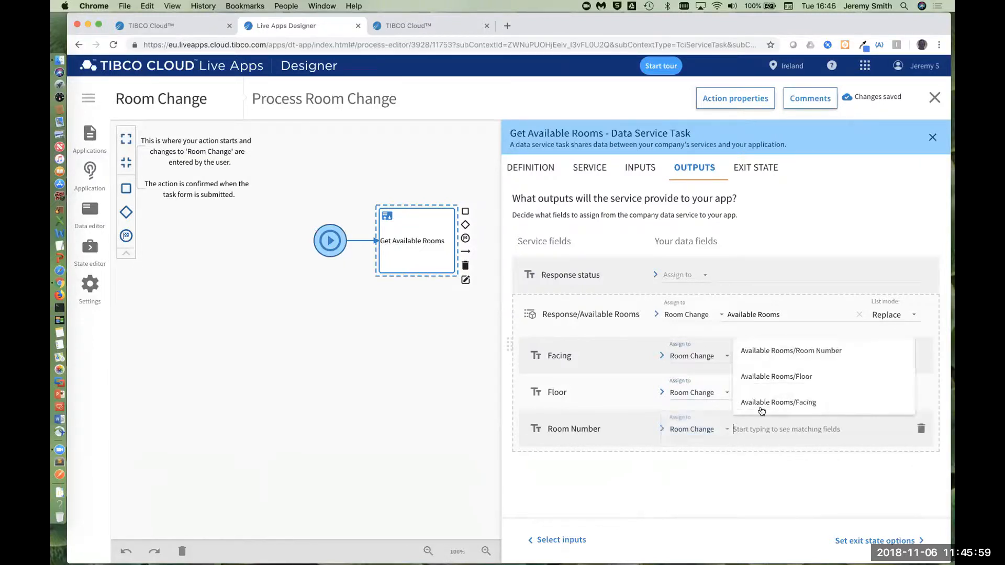
click(790, 347)
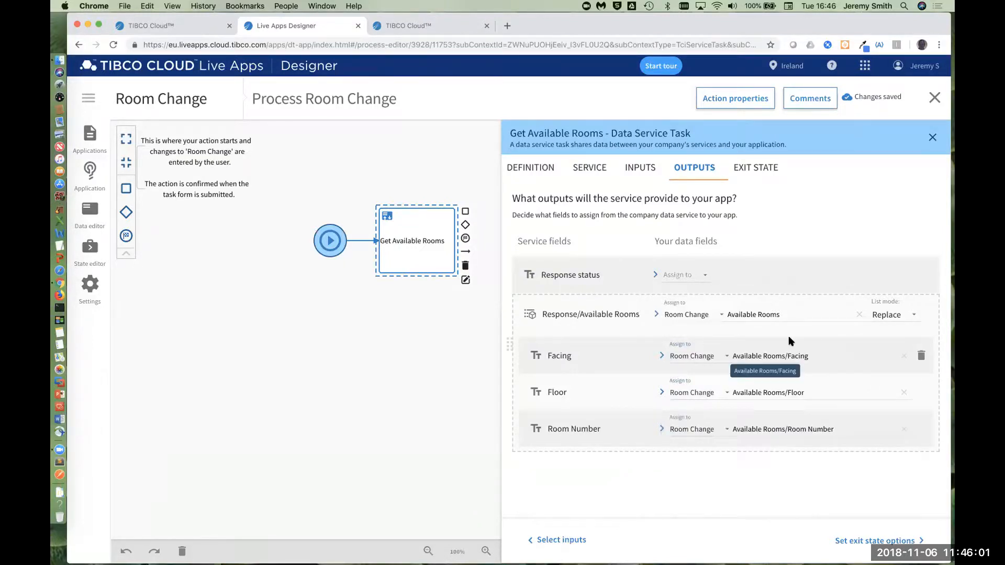
click(756, 168)
click(933, 138)
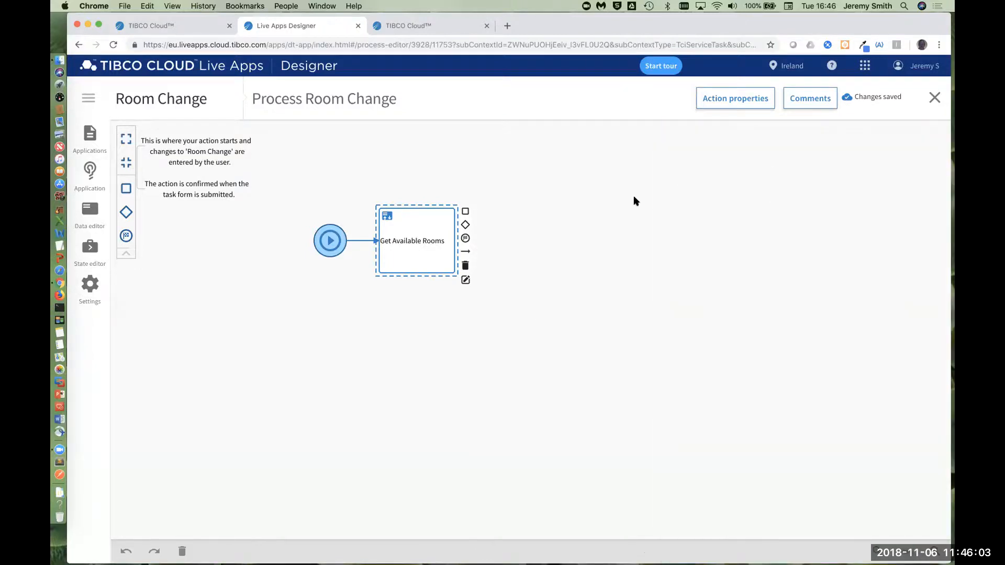
Step: Add a task after Get Available Rooms, name it Select New Room, and make it a task scheduled for someone
drag(468, 213, 541, 241)
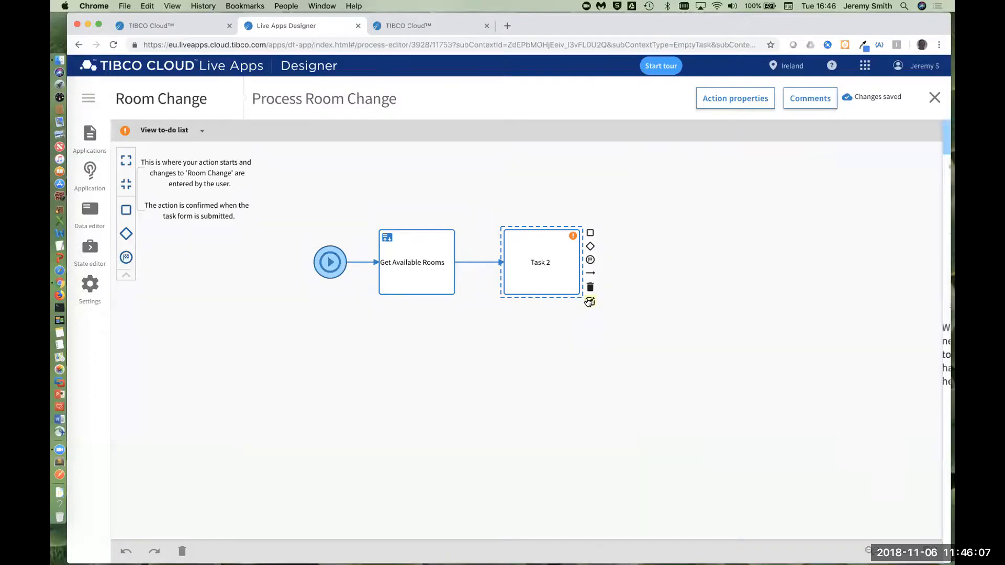
drag(703, 211, 631, 200)
text(Sele)
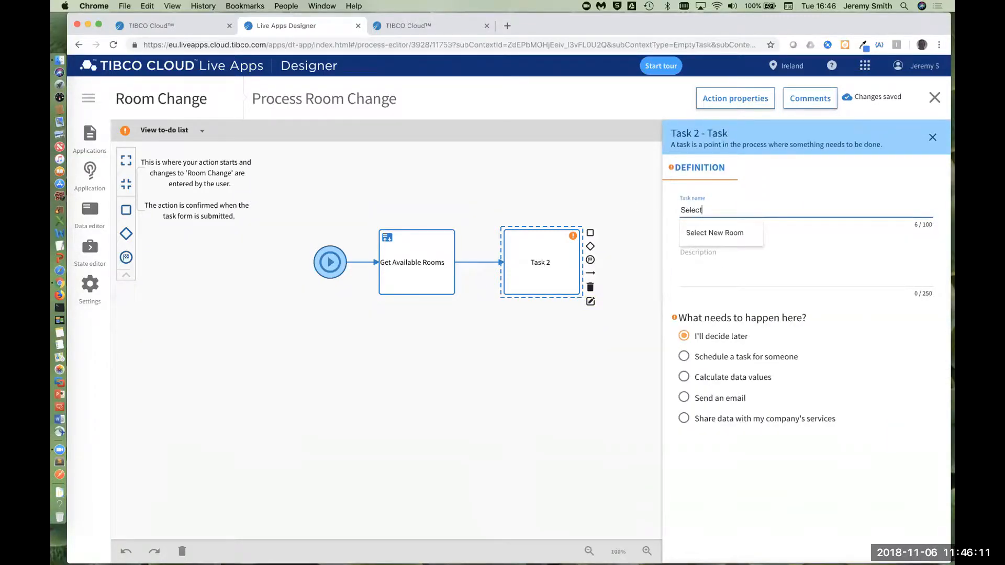
text(ct)
key(Down)
key(Tab)
click(744, 360)
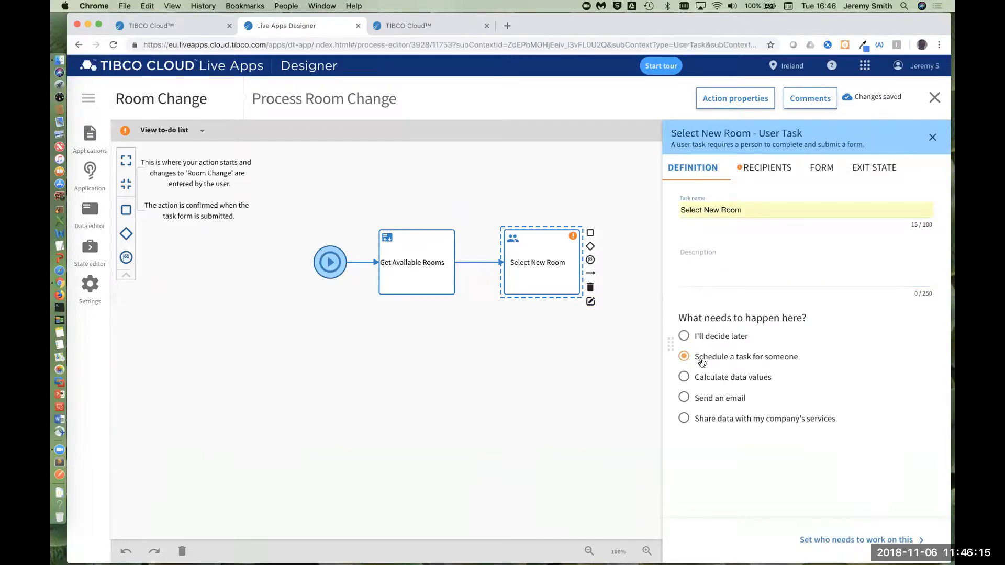
Step: Offer the Select New Room task to the Clerks group
click(774, 170)
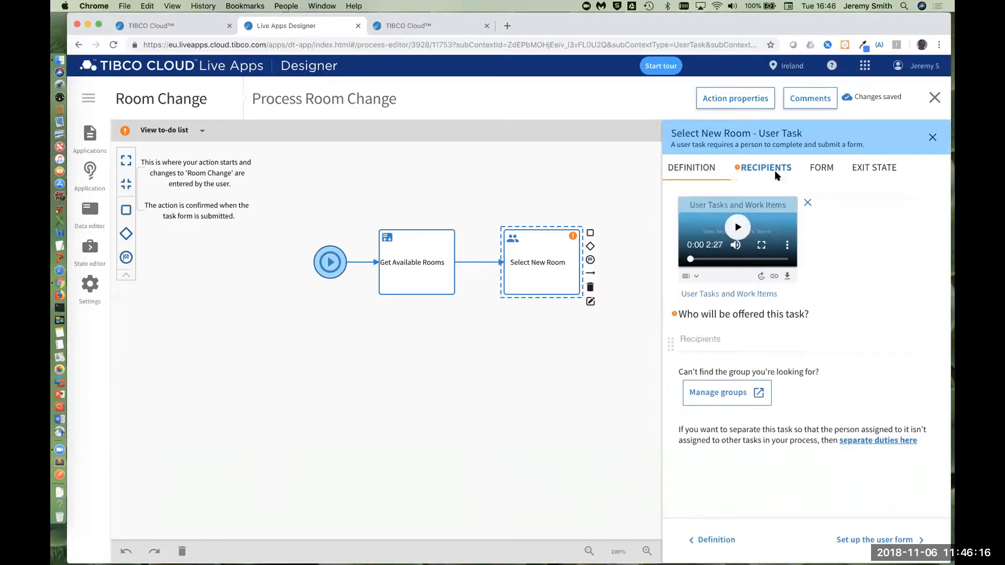
click(704, 345)
scroll(723, 419, down, 4)
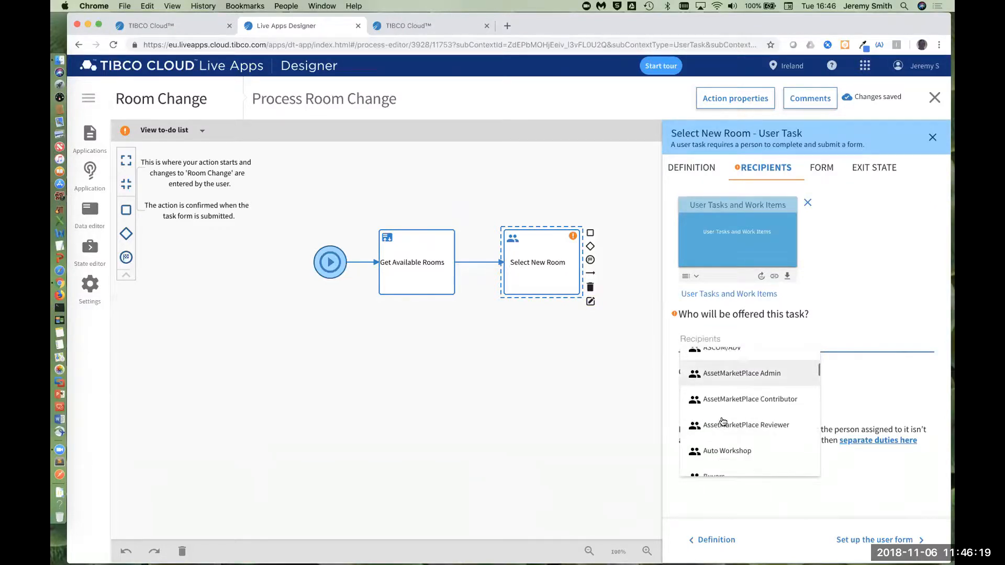
scroll(723, 422, down, 3)
click(721, 417)
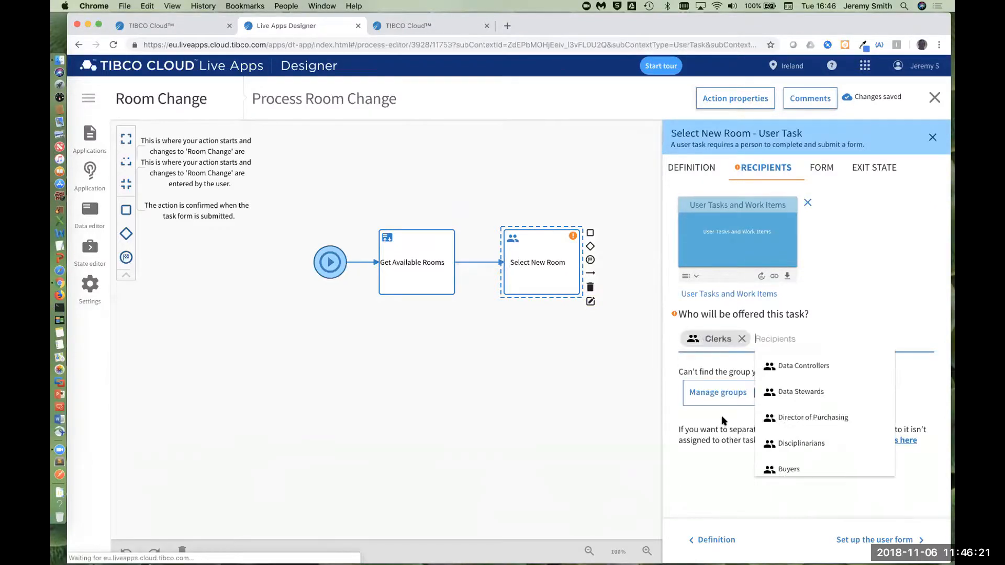
click(840, 261)
Step: Switch the Select New Room form to chosen fields and include only the Room field
click(814, 168)
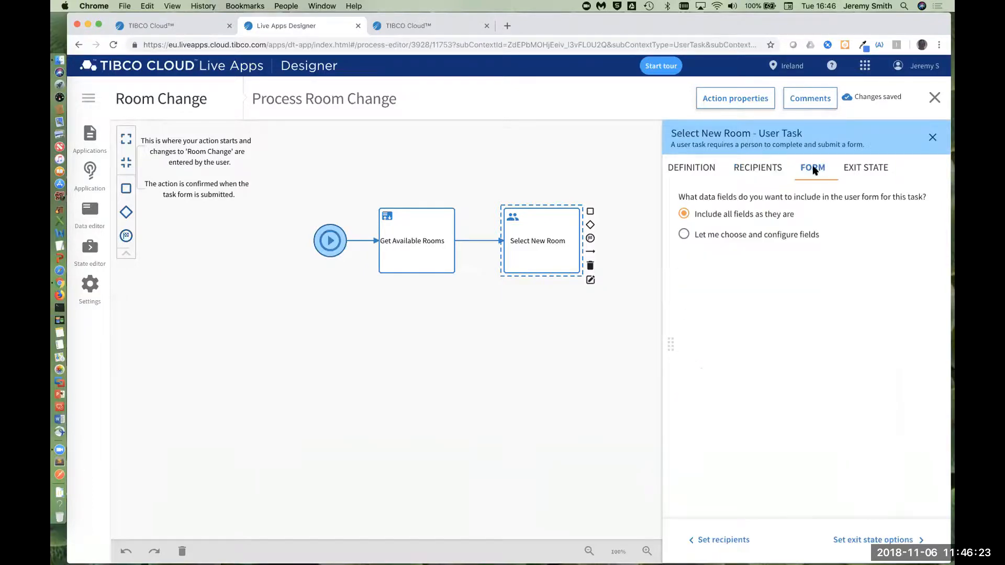
click(697, 236)
click(717, 275)
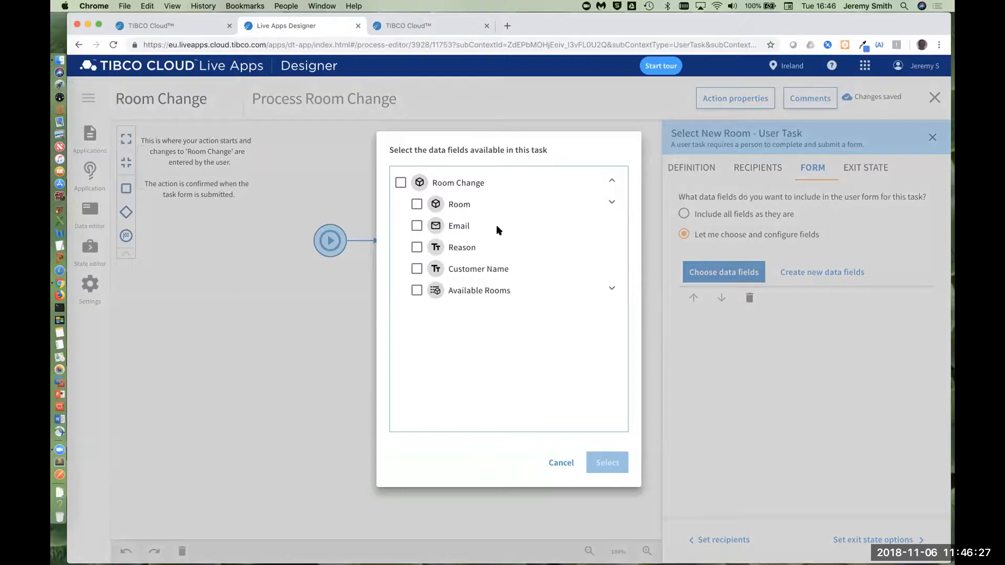
click(417, 205)
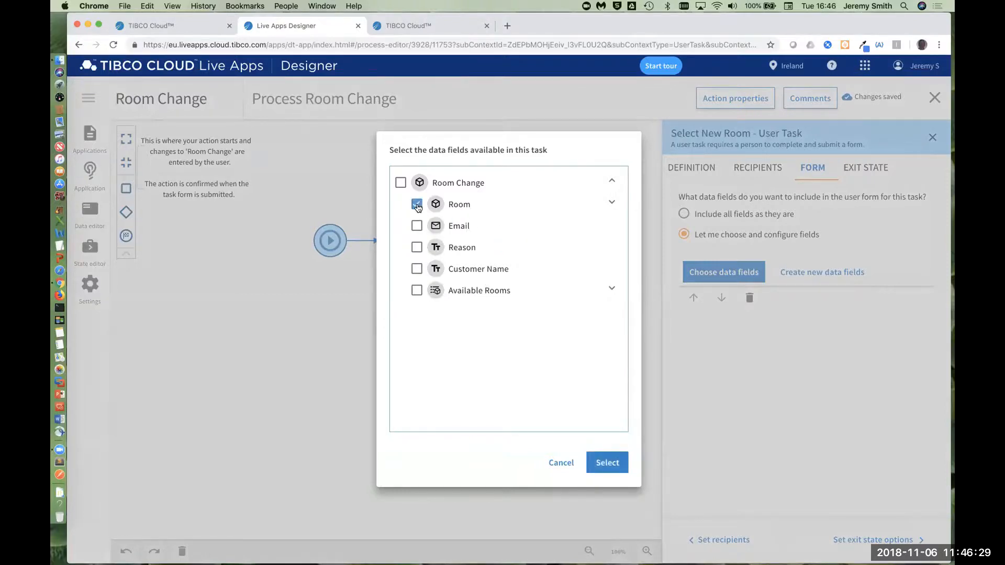
click(610, 460)
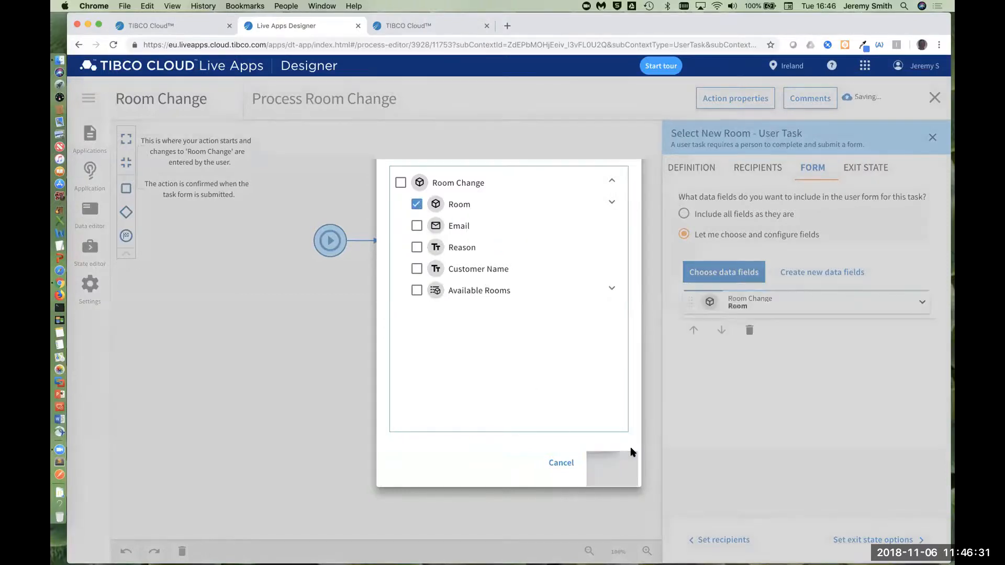
Step: Make the form's Room field a user picklist with Available Rooms as its source
click(906, 302)
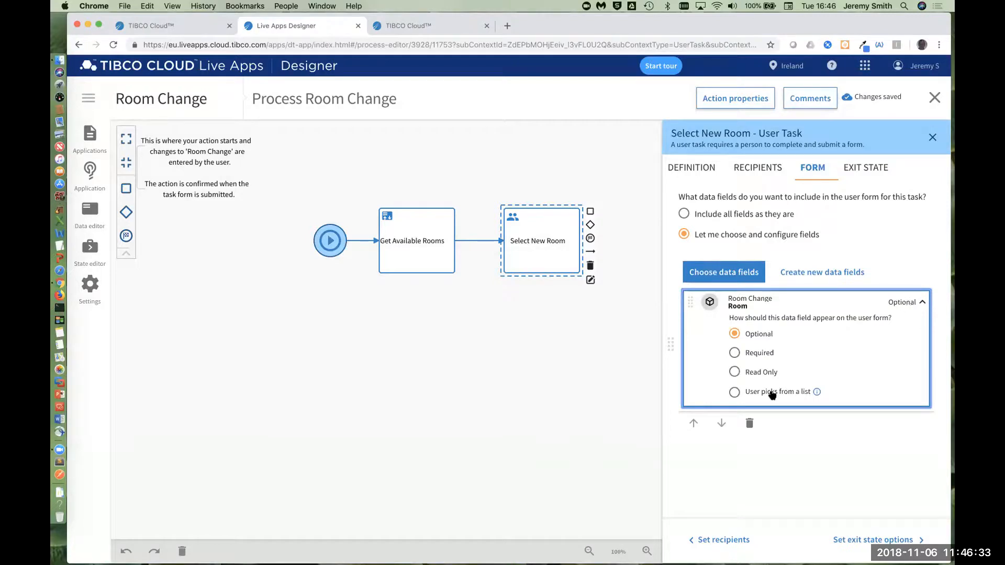
click(773, 393)
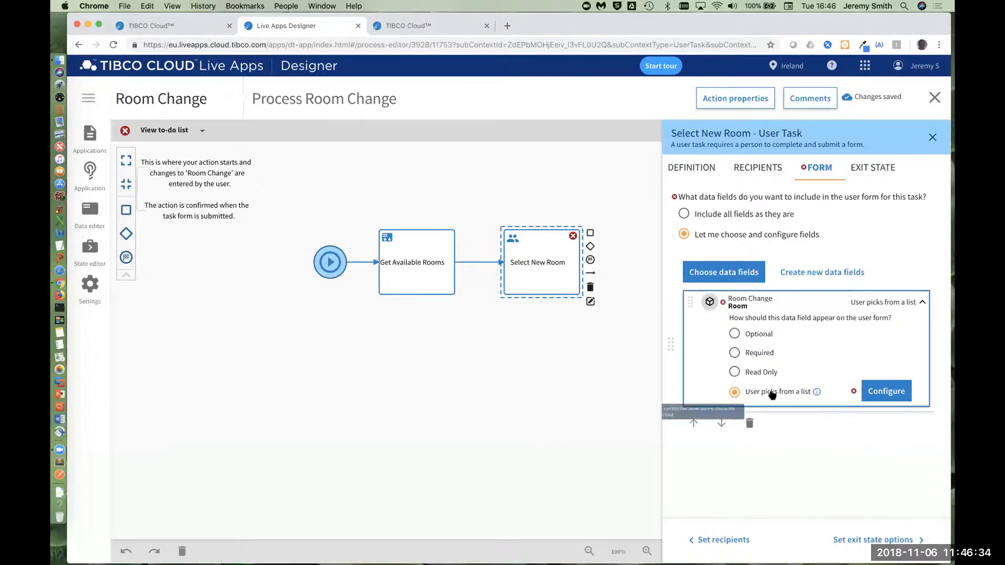
click(887, 393)
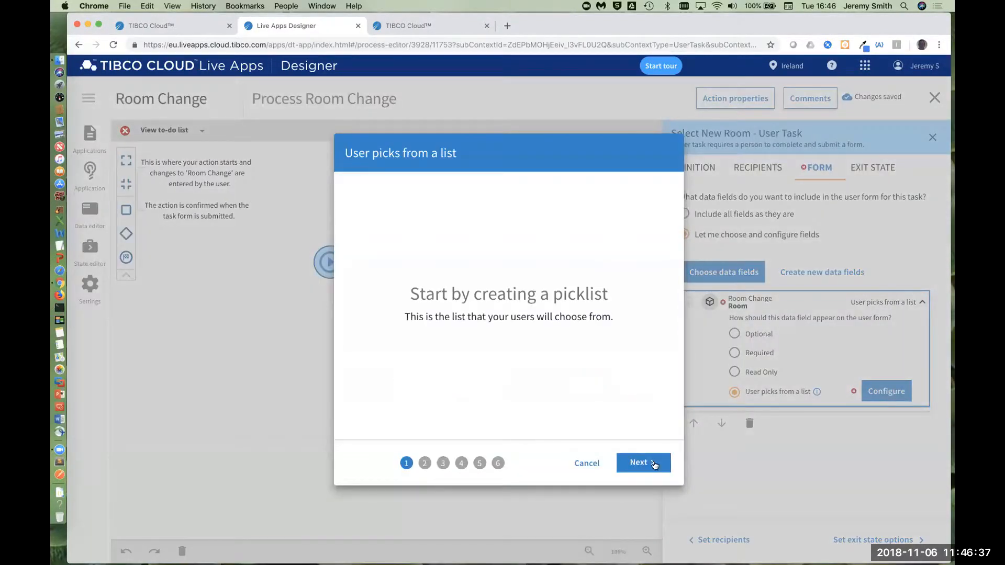
click(645, 463)
click(377, 276)
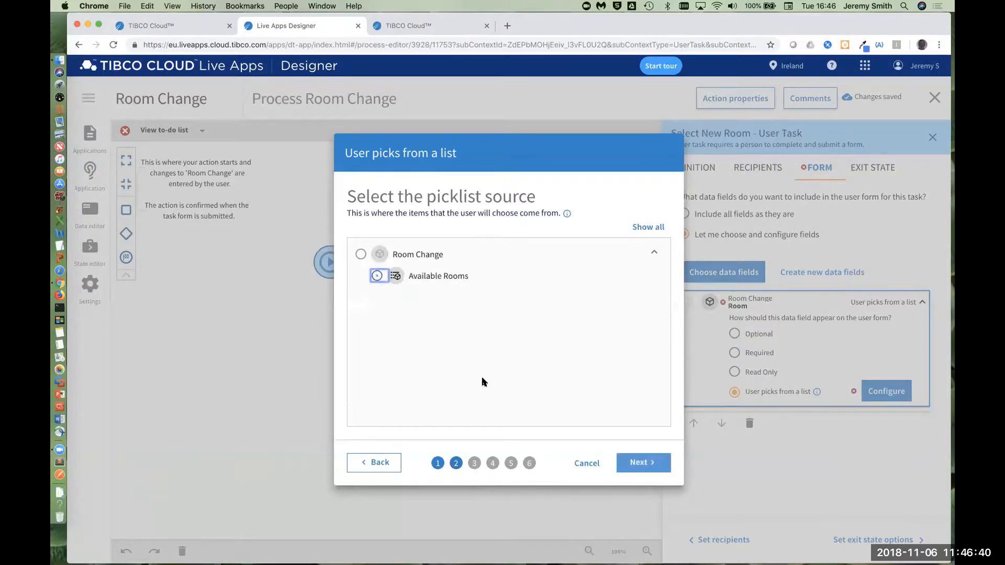
click(638, 463)
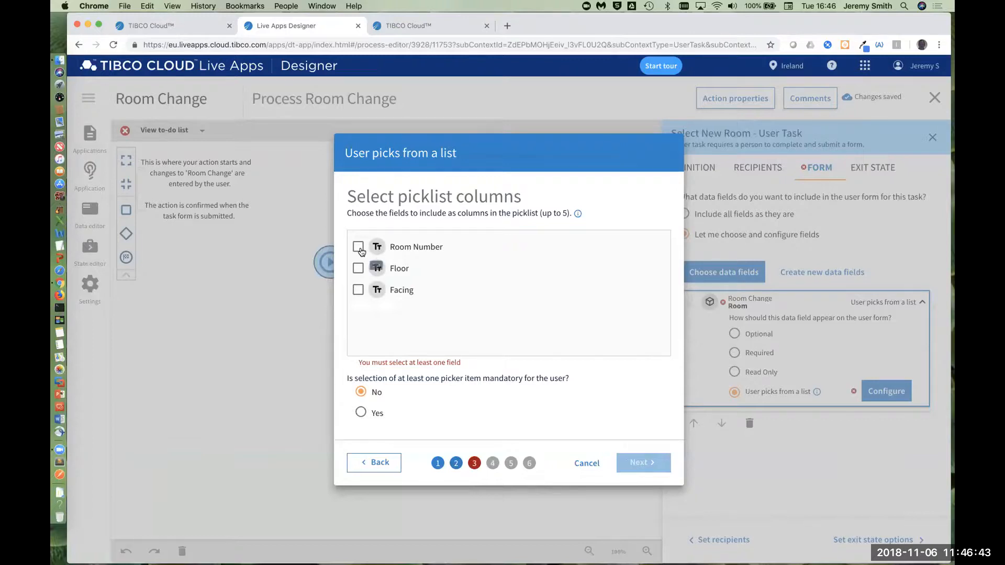
Step: Include Room Number, Floor and Facing as the picklist's columns
click(358, 246)
click(358, 268)
click(358, 290)
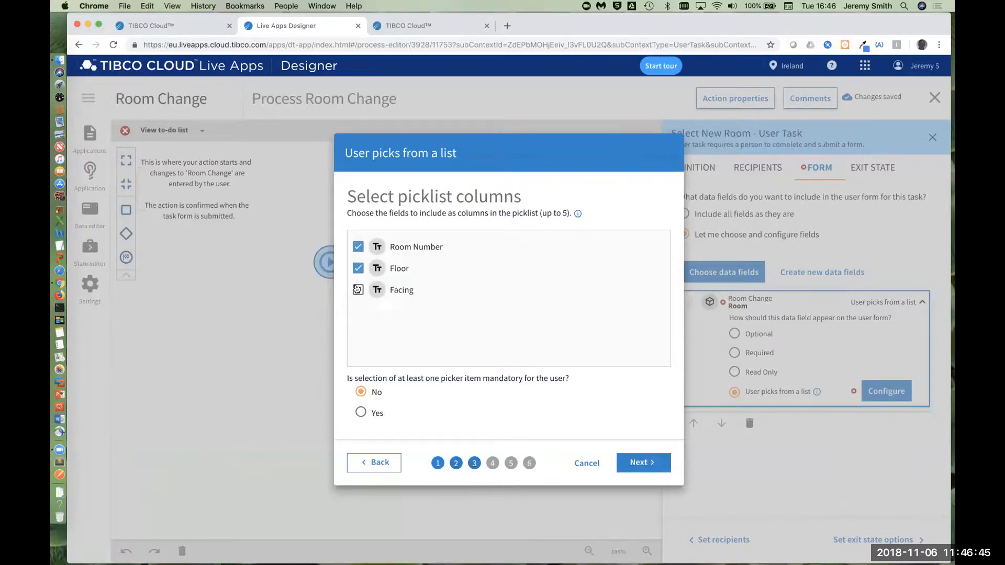
Step: Make selecting a picklist item mandatory and finish the picklist with Room Number, Floor and Facing shown read-only on the form
click(373, 413)
click(657, 468)
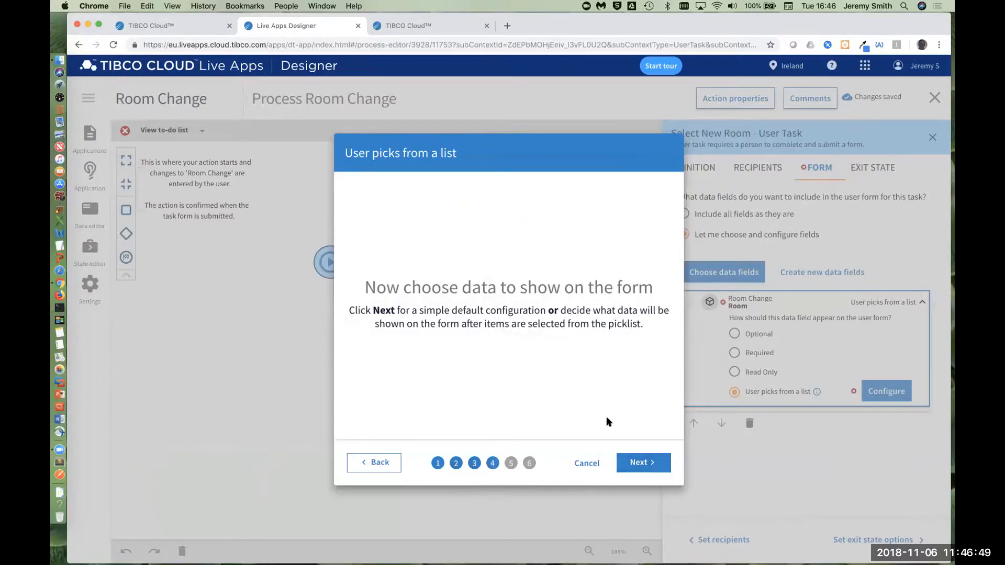
click(634, 462)
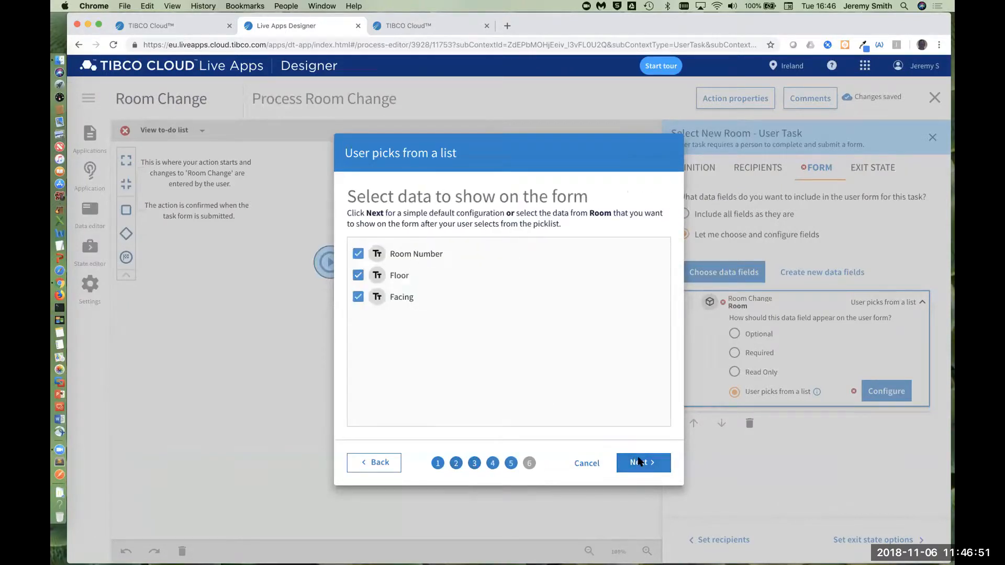
click(639, 462)
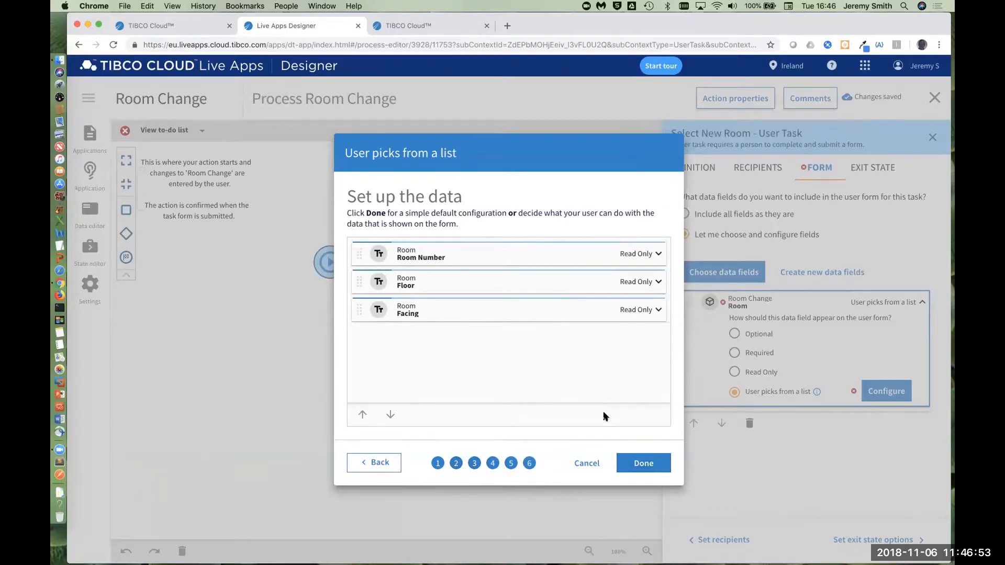
click(643, 466)
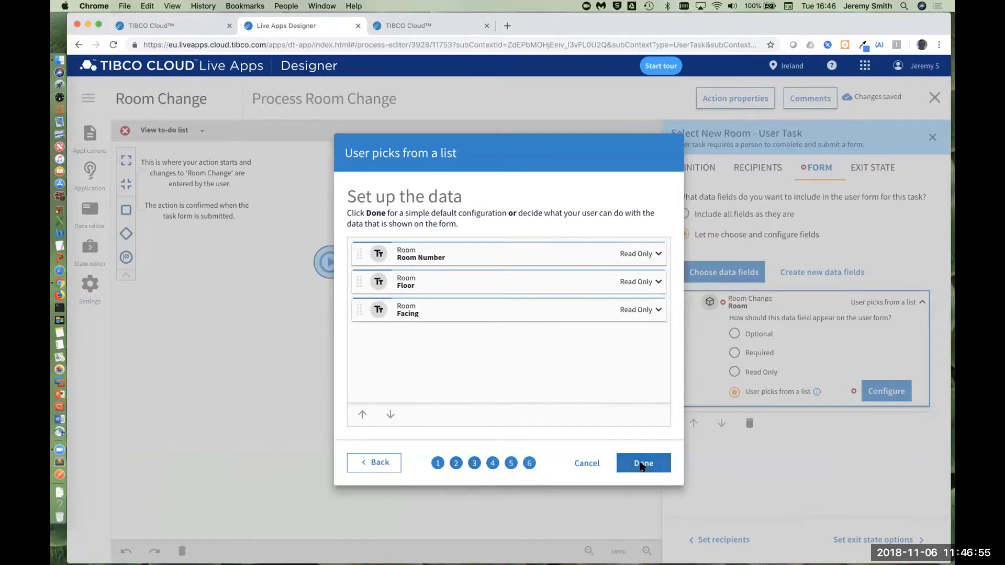
Step: Make the Select New Room task always change the Room Change state to Completed, and close the process editor
click(881, 172)
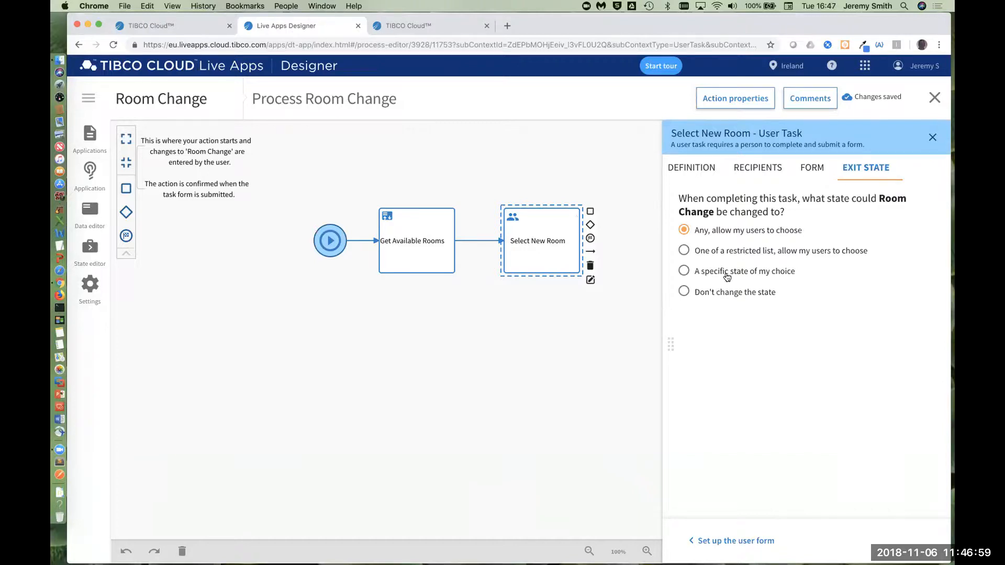
click(731, 273)
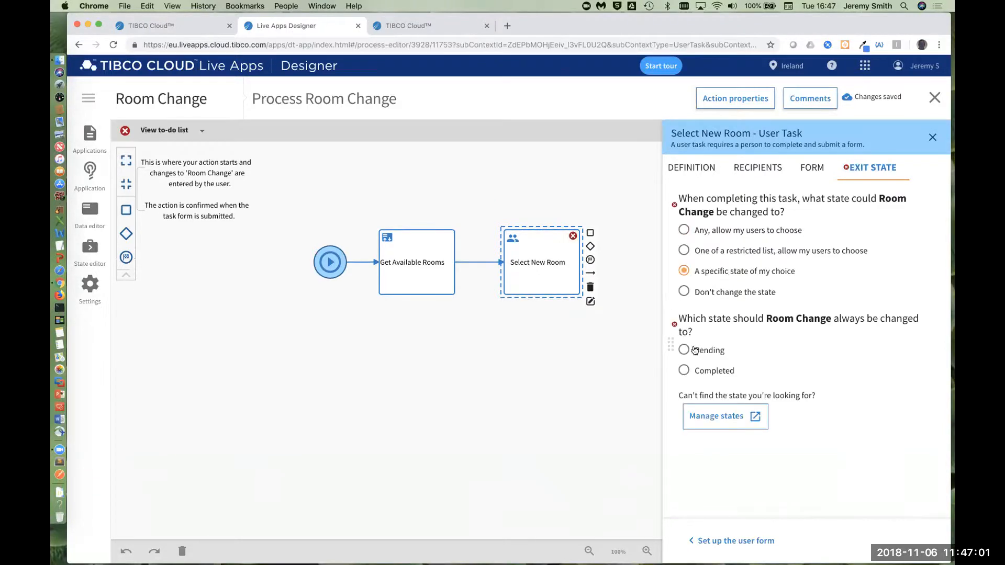
click(682, 371)
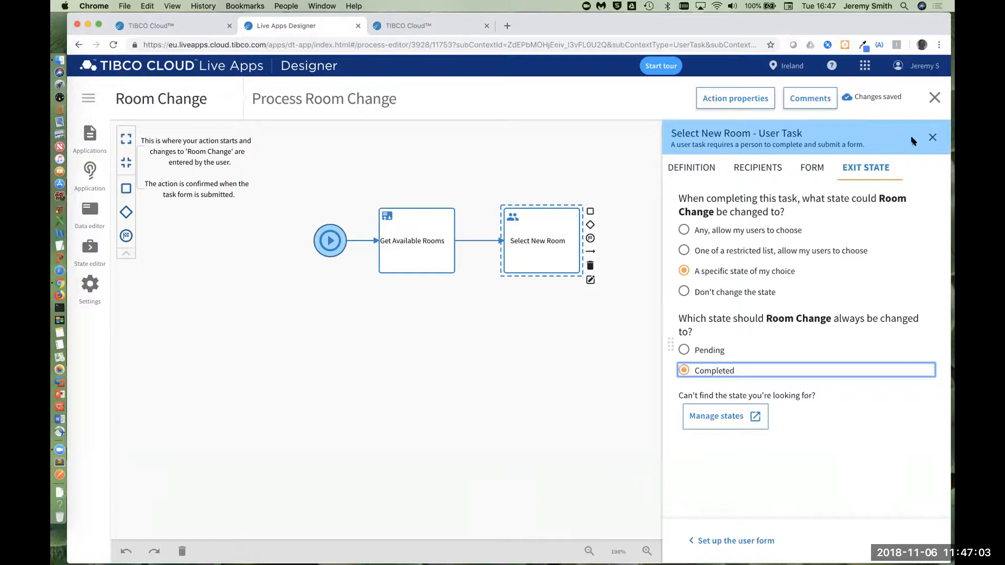
click(932, 137)
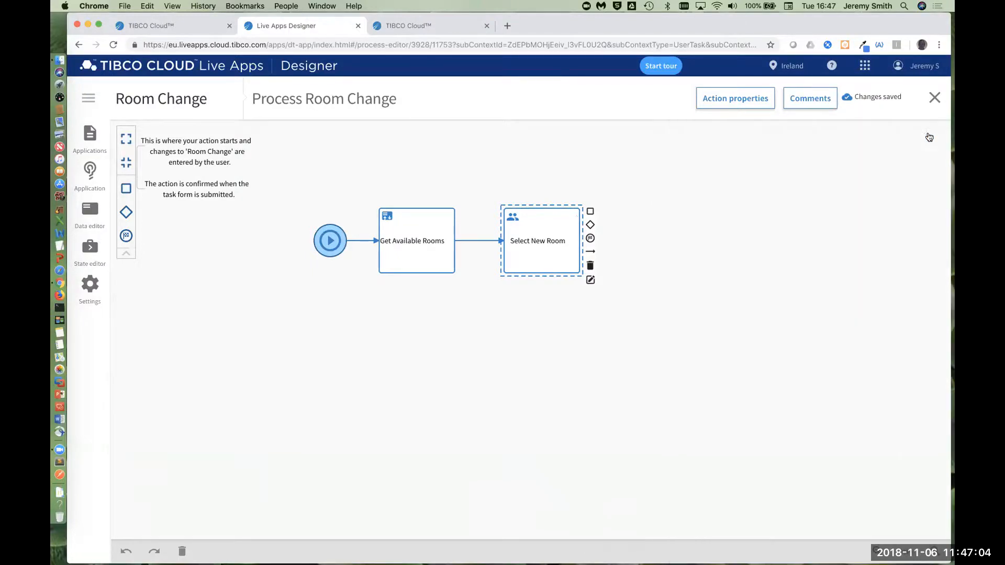
click(935, 99)
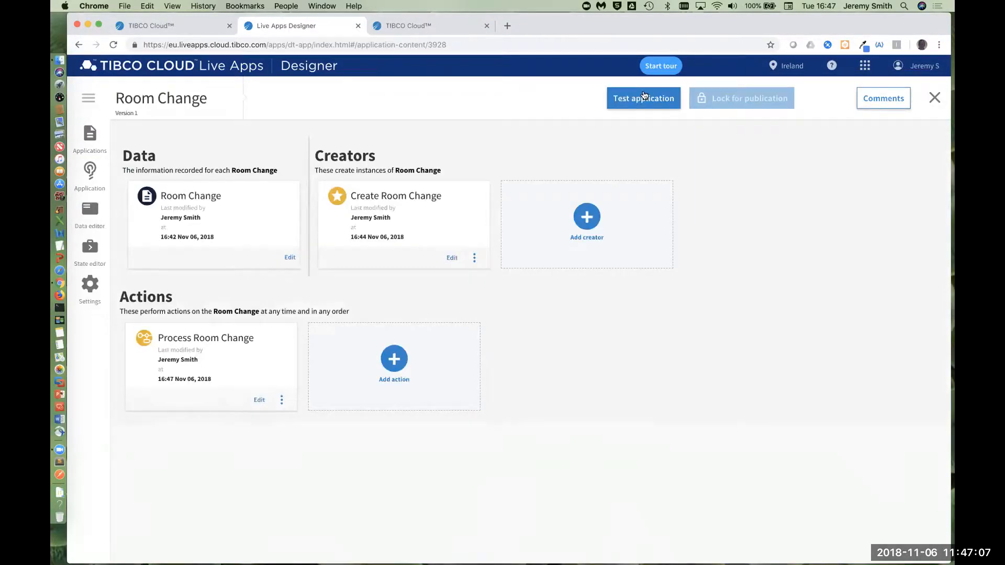
Step: Test the application and start a new Room Change with room number 555 and floor "5th floor"
click(642, 103)
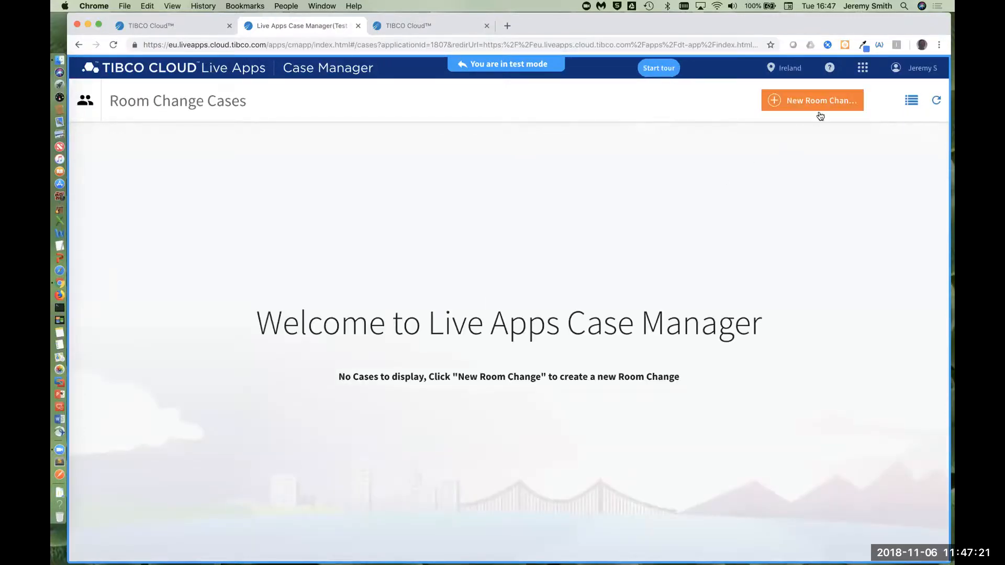
click(830, 101)
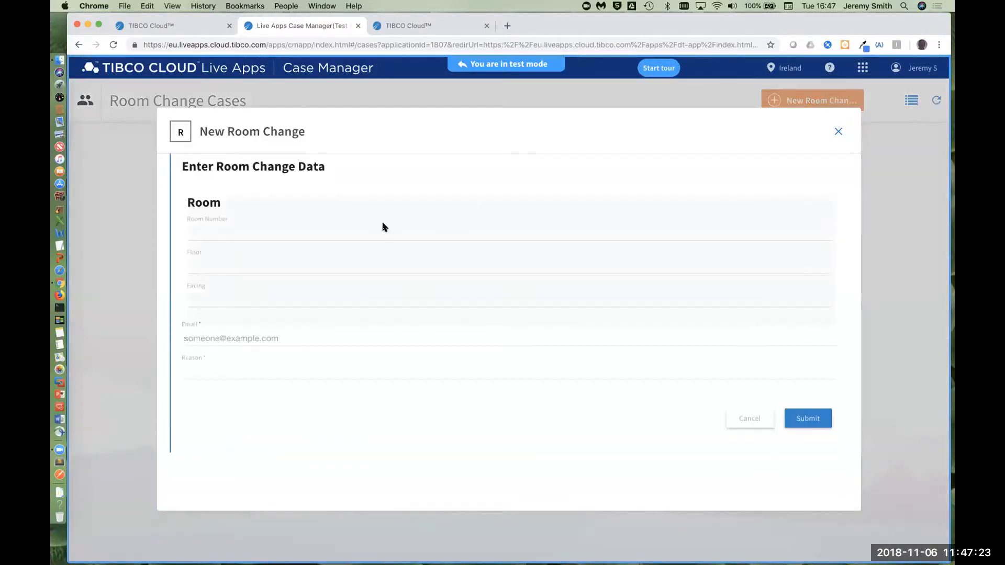
click(258, 231)
text(555)
click(294, 246)
text(5th floor)
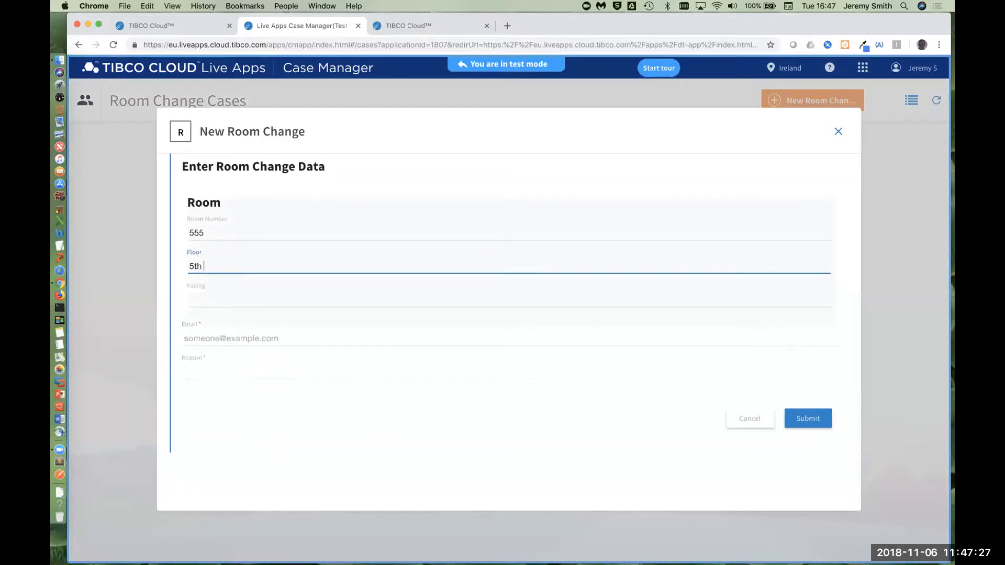
key(Tab)
Step: Fill in the customer's email and the reason "Room is noisy", and submit the new Room Change
click(292, 336)
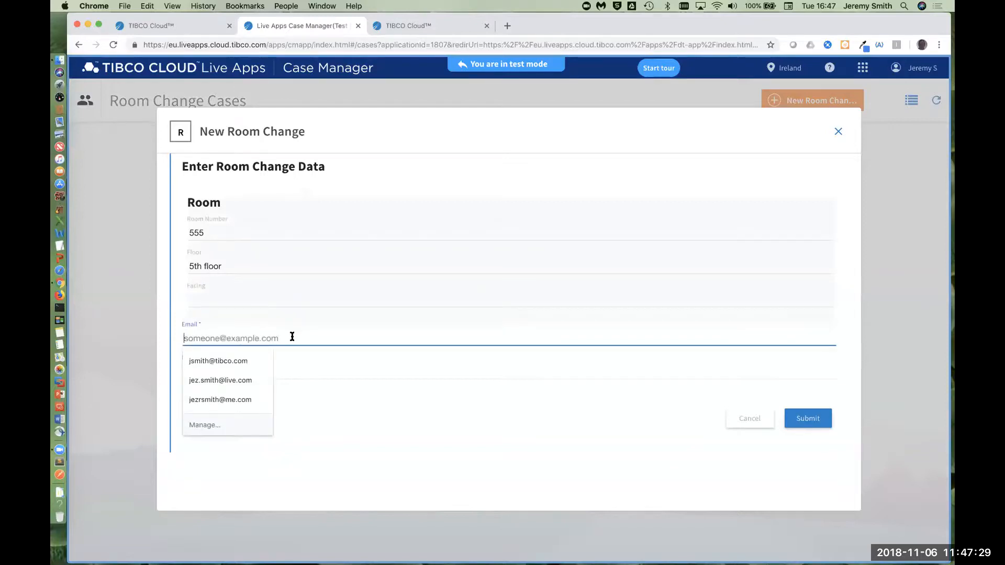
key(super+v)
click(232, 372)
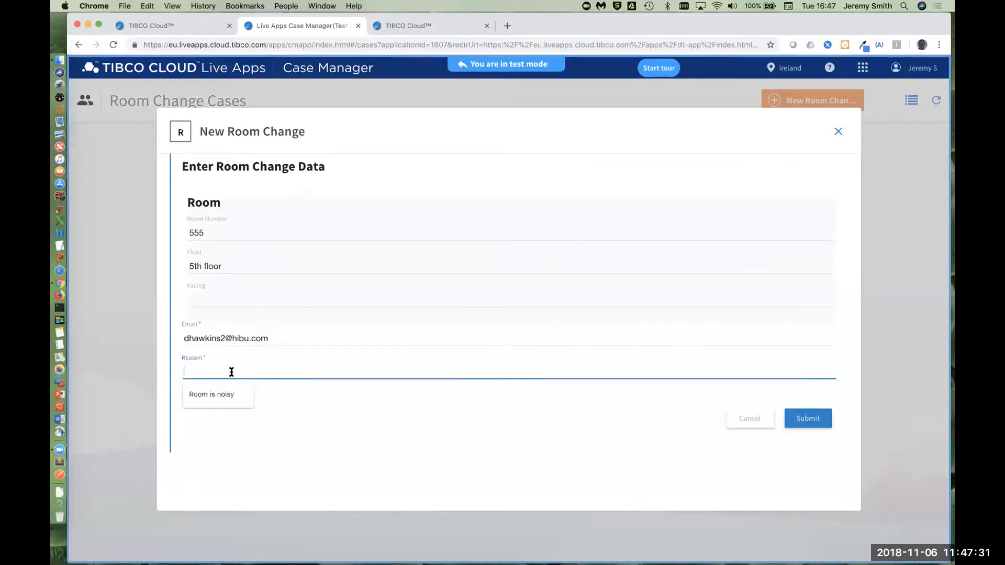
key(Down)
key(Tab)
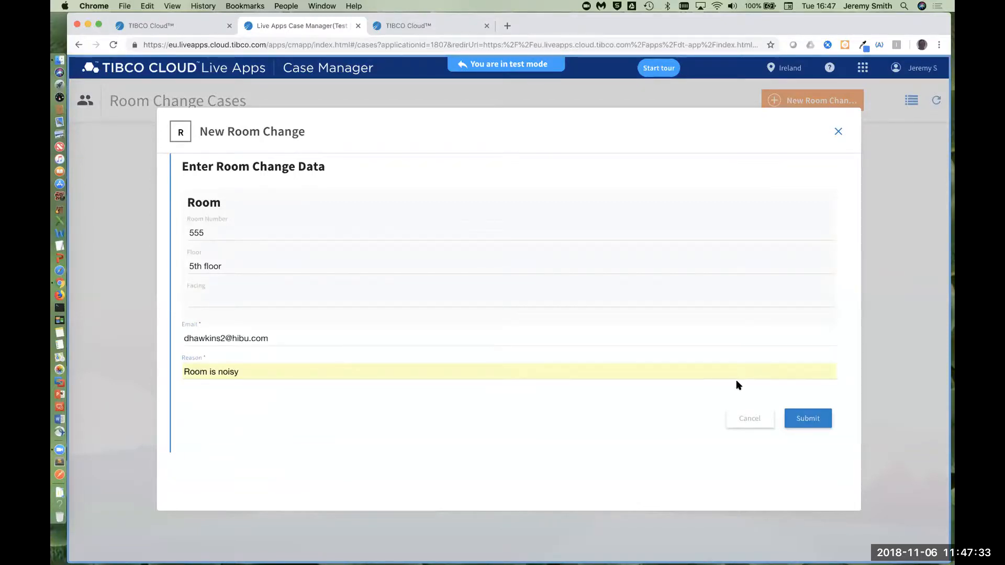
click(803, 415)
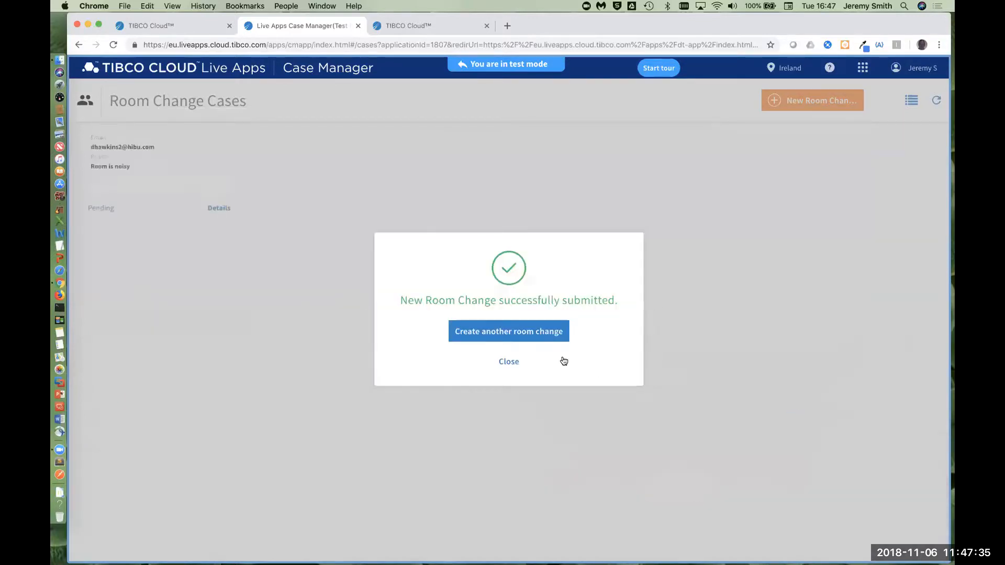
click(499, 361)
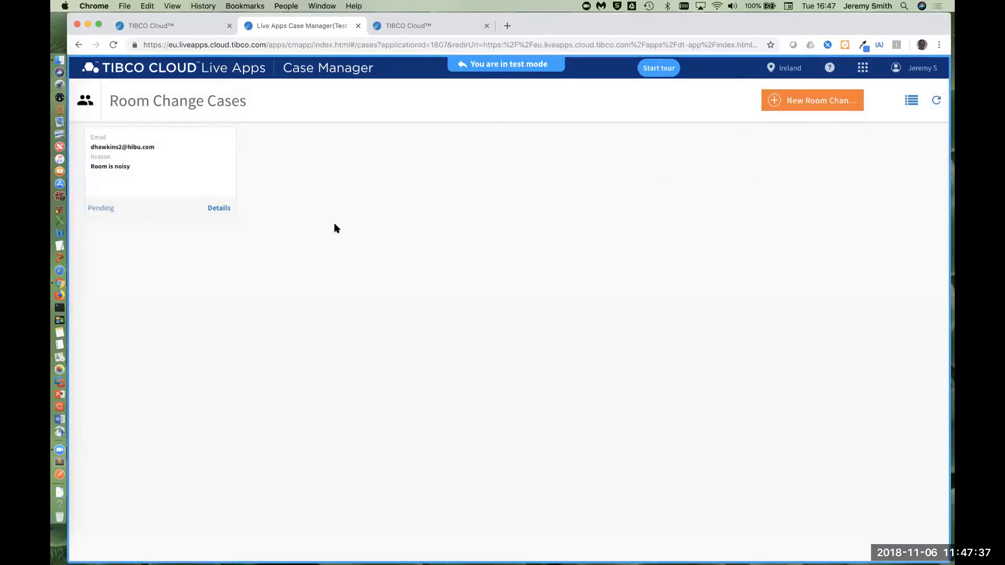
Step: Open the new case's Select New Room work item, pick room 21938 on the 21st floor, and submit it
click(217, 209)
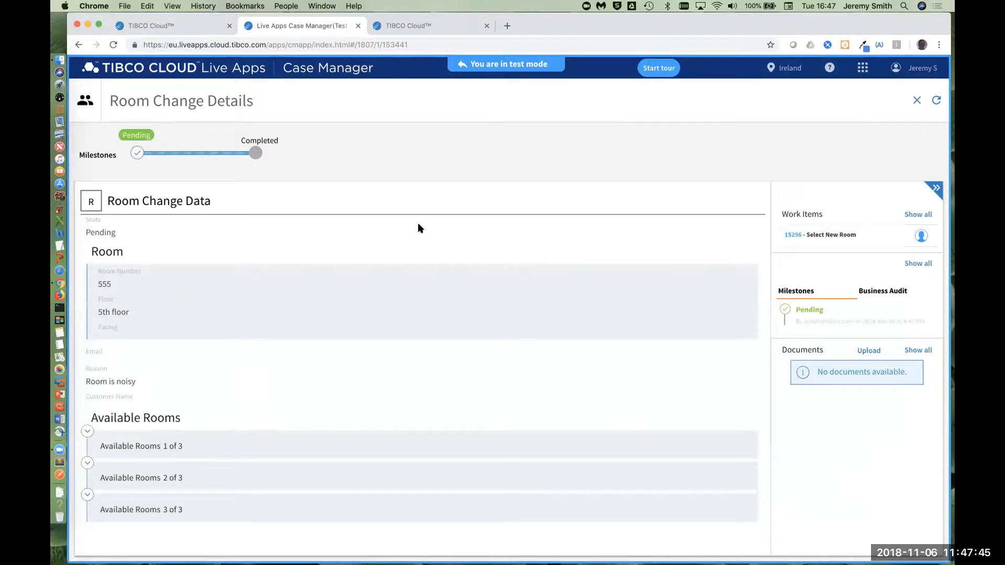
click(937, 101)
click(887, 236)
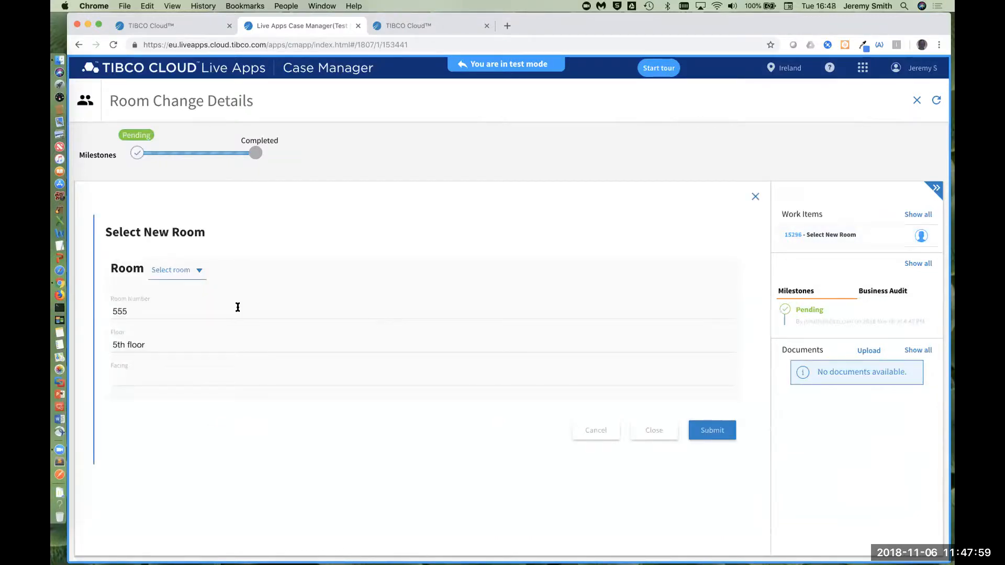
click(199, 270)
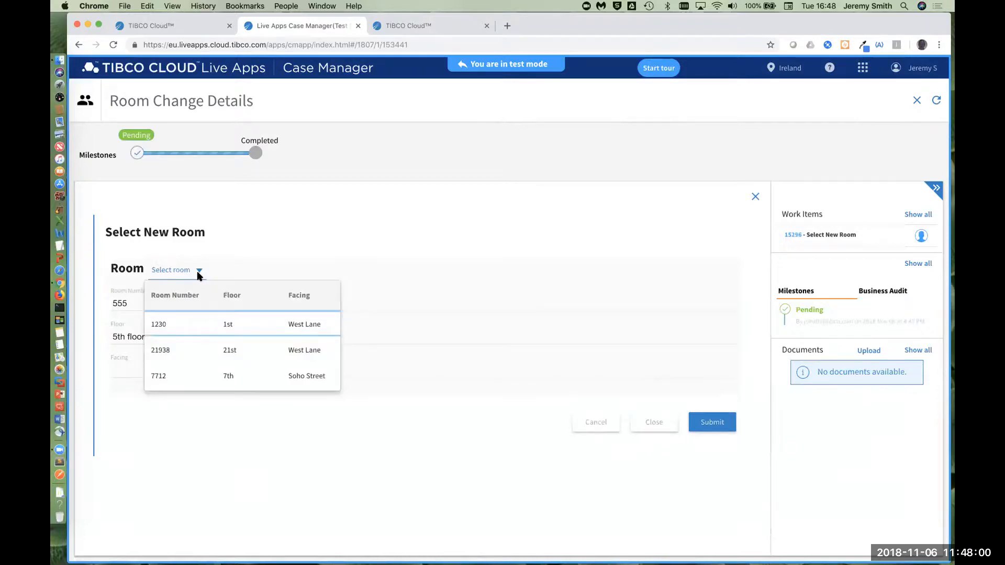
click(207, 350)
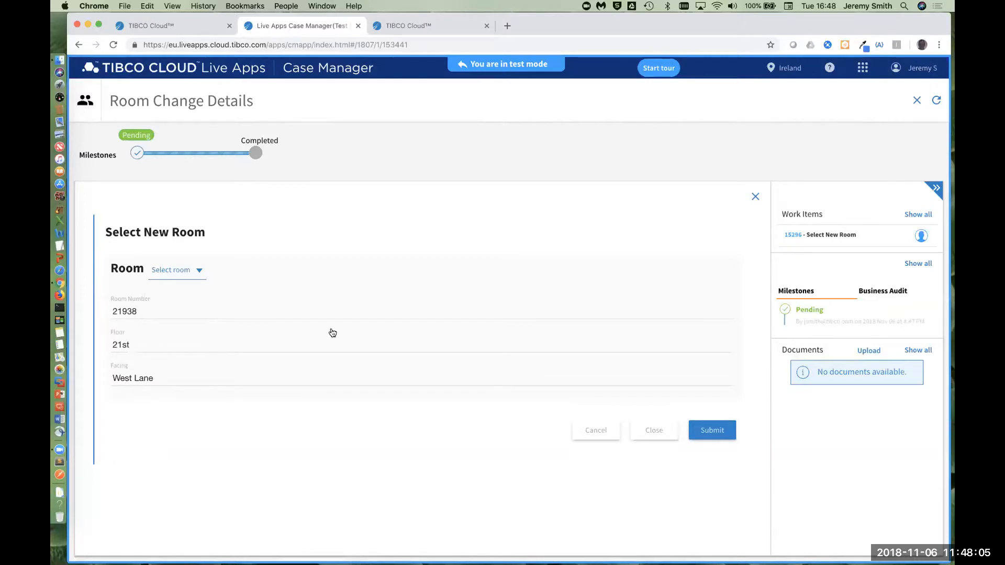
click(717, 433)
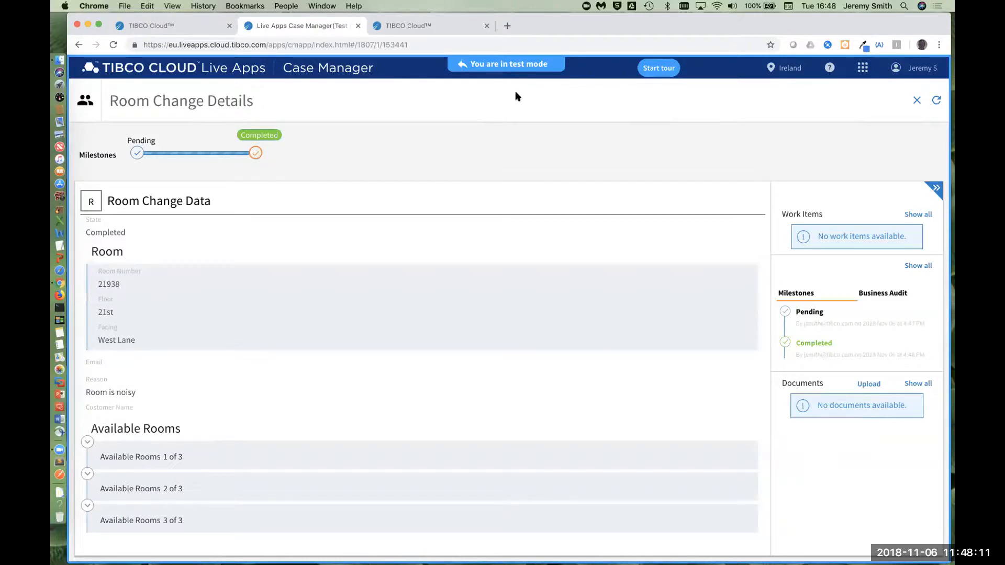
Step: Leave test mode and lock the Room Change application for publication
click(469, 71)
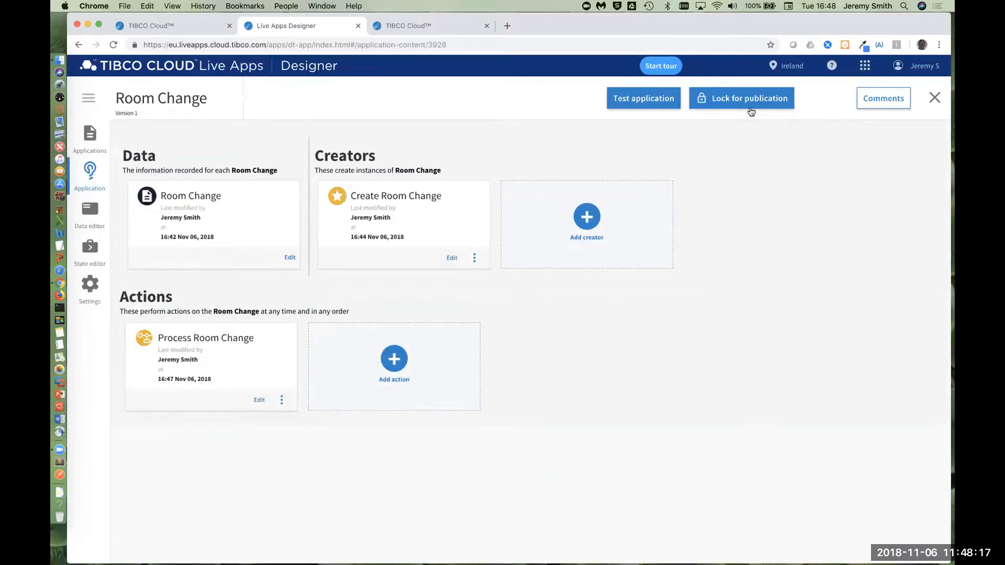
click(757, 98)
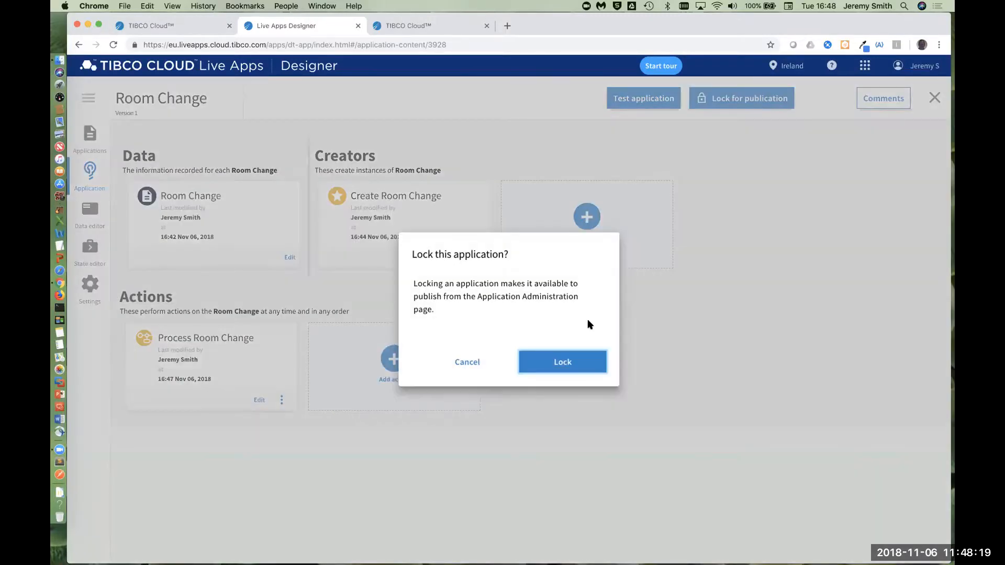
click(564, 363)
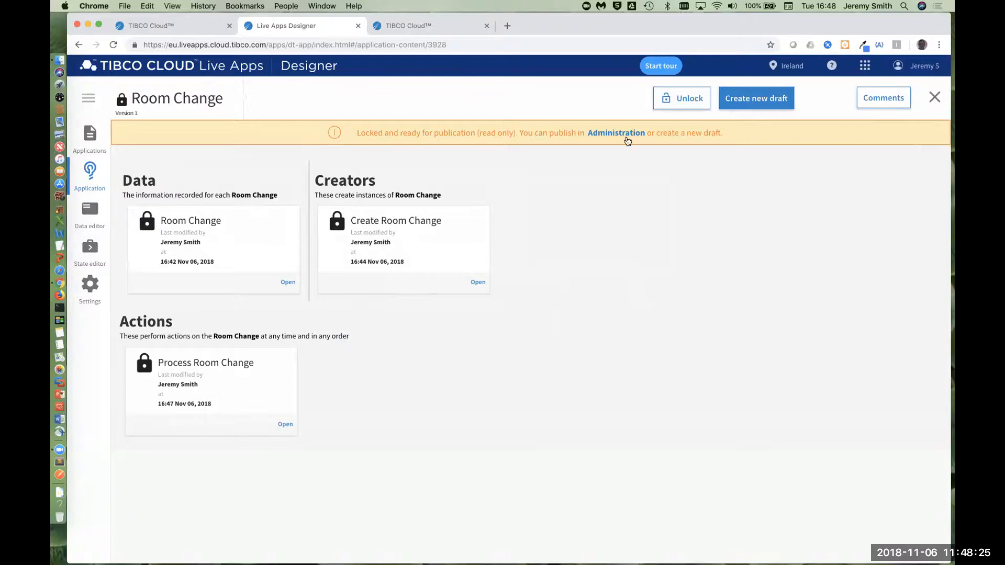
Step: Open Application Administration and look through the published applications
click(631, 134)
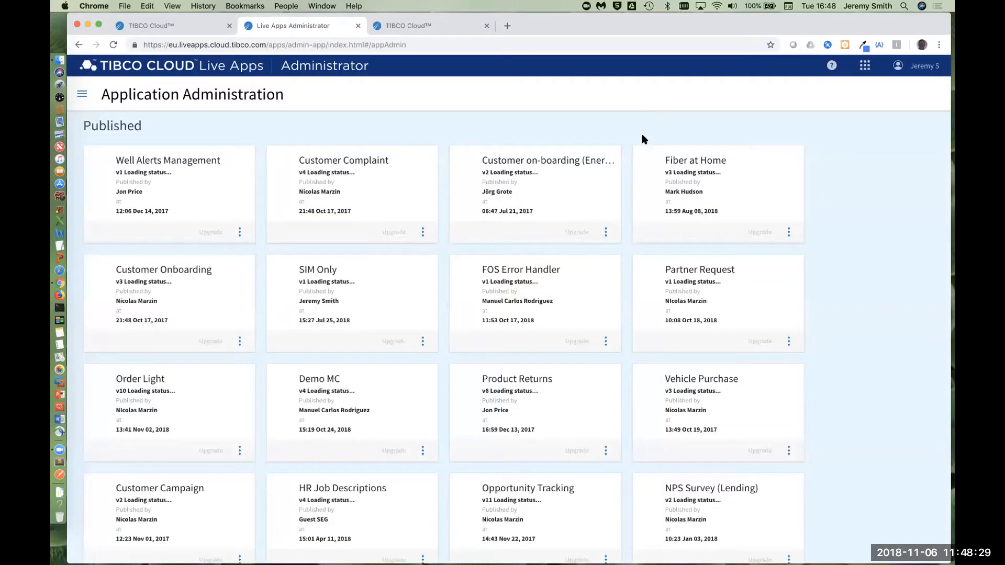
scroll(518, 337, down, 15)
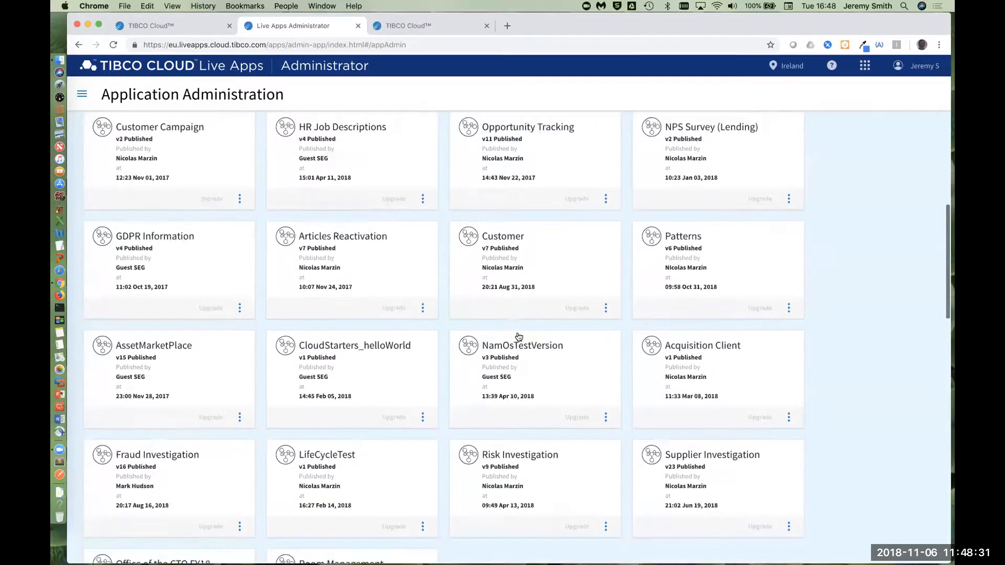
scroll(518, 336, up, 15)
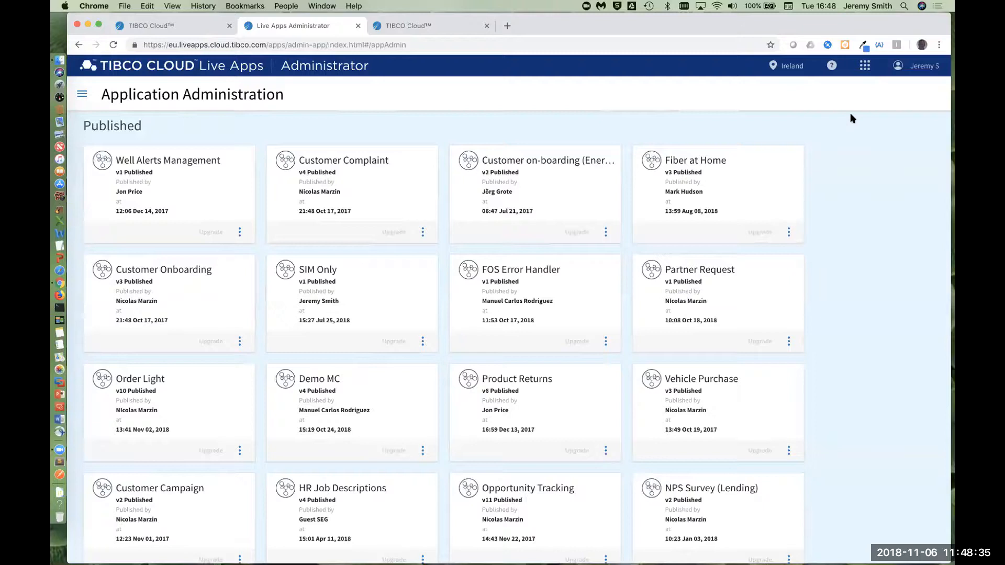
Step: Switch to the TIBCO Cloud home page and open Scribe from the Integration capabilities
click(177, 26)
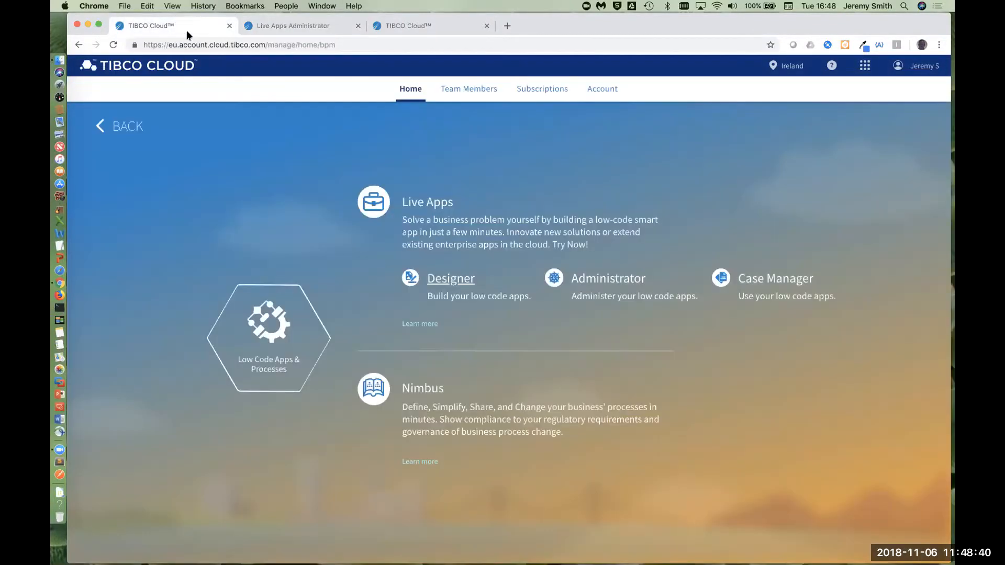
click(112, 131)
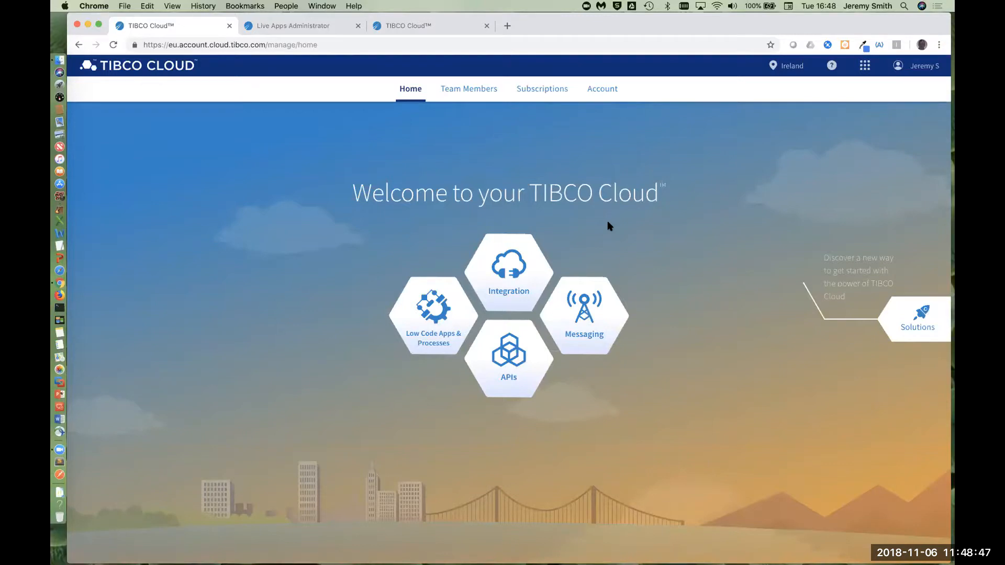
click(500, 269)
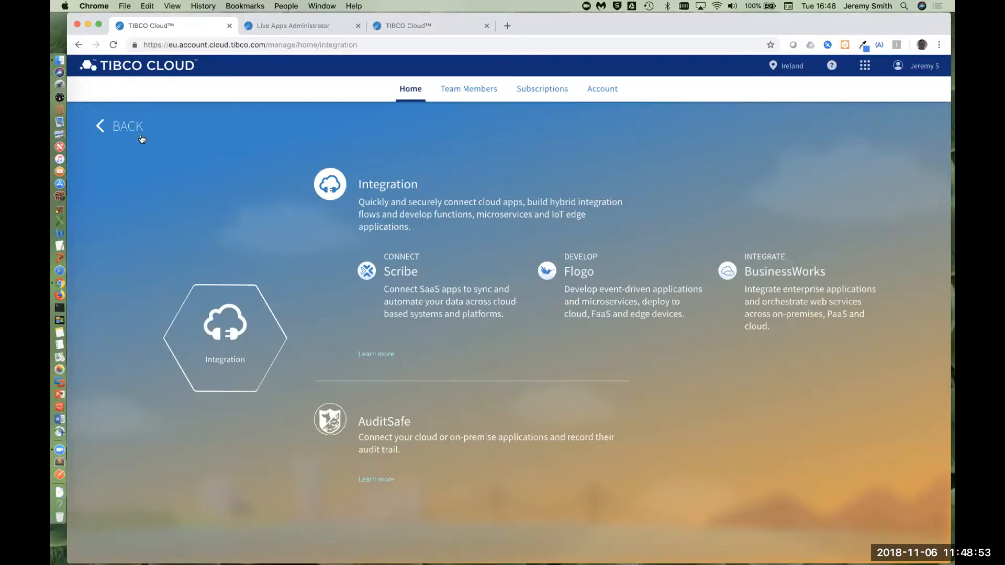
click(412, 274)
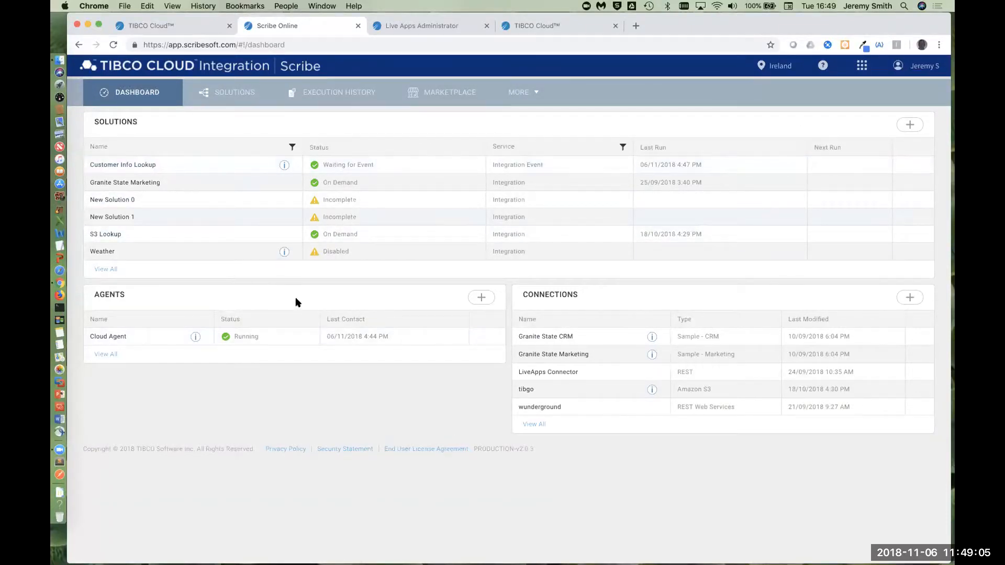
Step: Open the Customer Info Lookup solution's locked map "Imported - Get Customer from CRM" for review
click(149, 165)
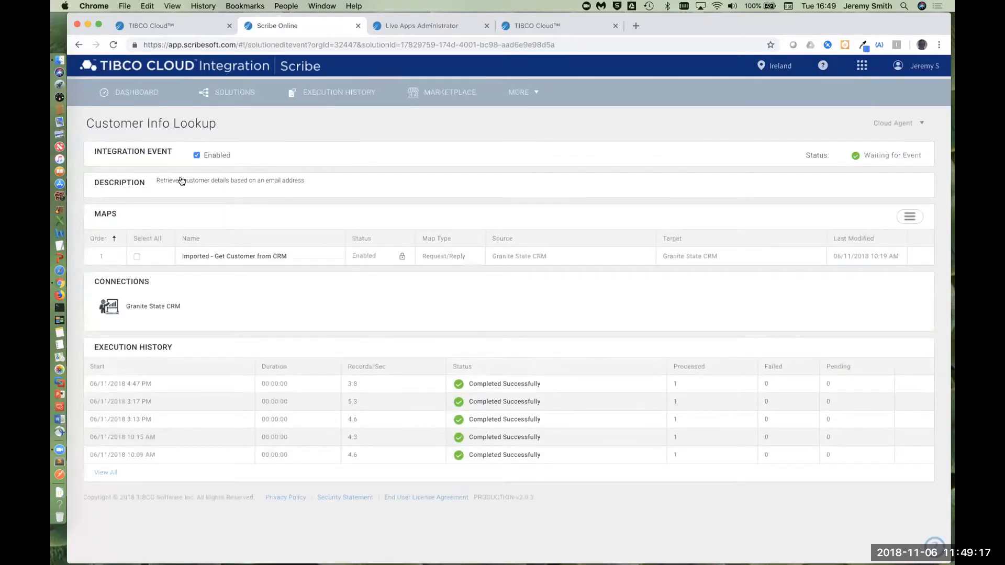
click(238, 258)
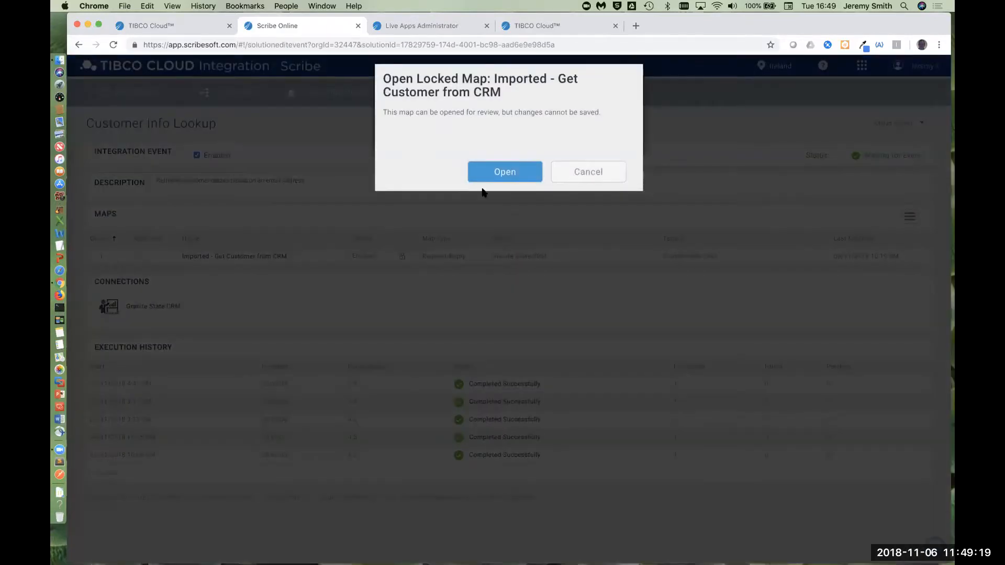
click(506, 171)
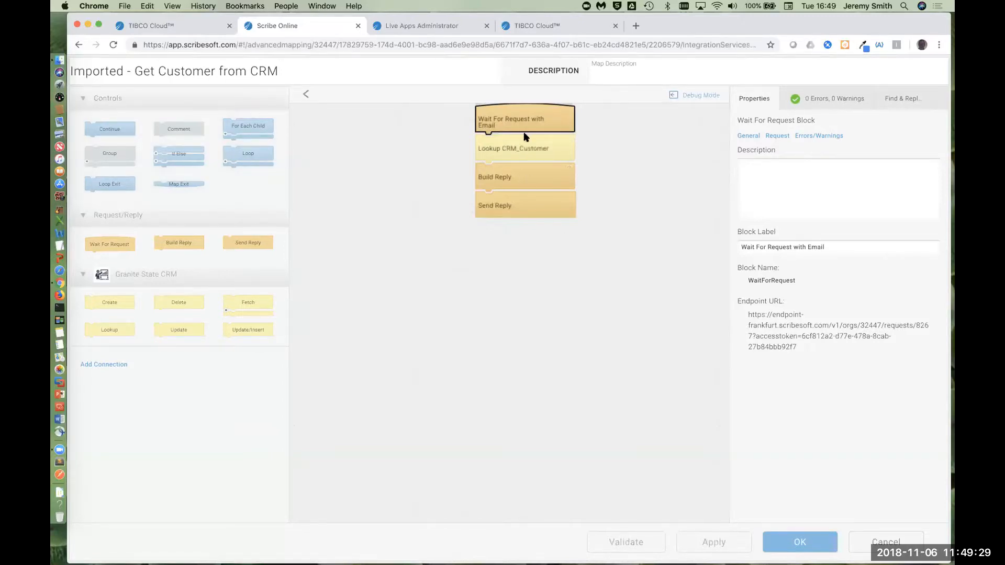
Step: Close the customer lookup map without saving and browse the connectors available in the Marketplace
mouse_move(567, 144)
click(886, 542)
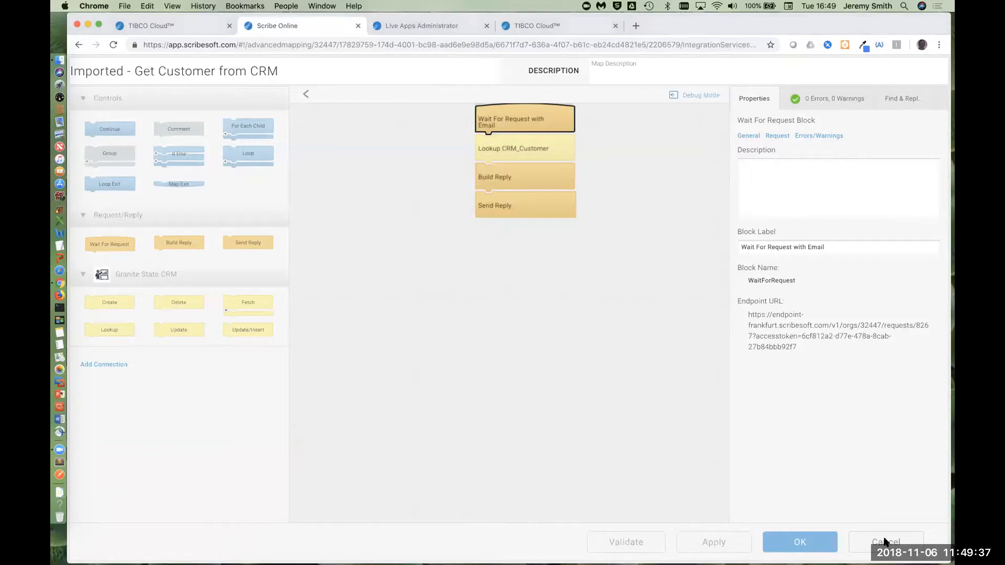
click(433, 95)
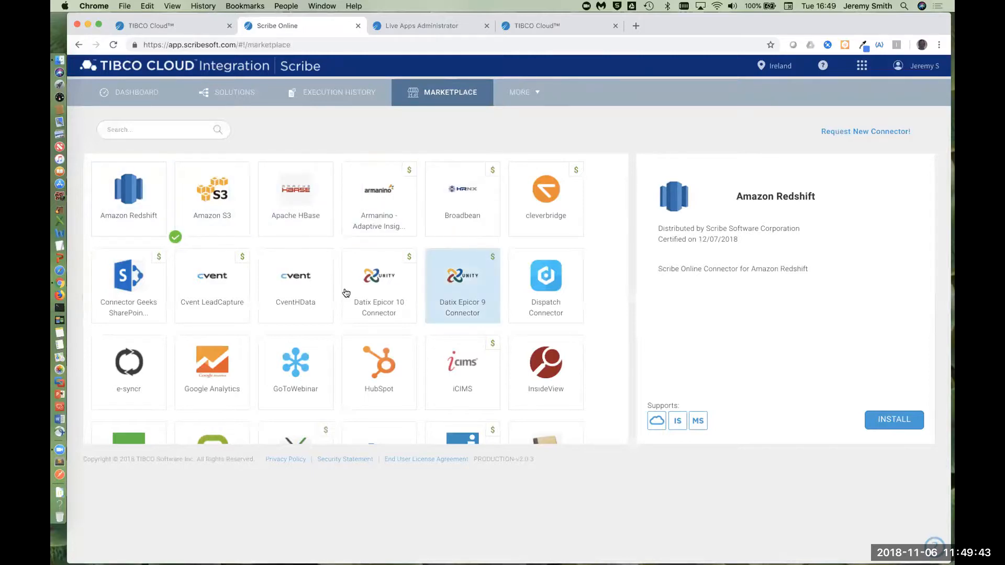
scroll(360, 414, down, 10)
scroll(361, 417, down, 12)
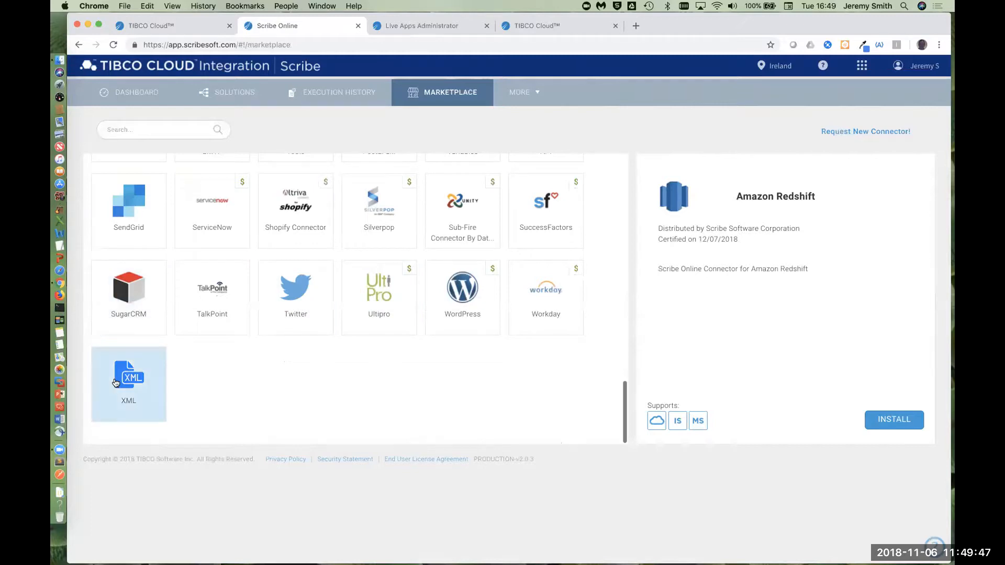
scroll(302, 212, up, 1)
scroll(302, 211, up, 20)
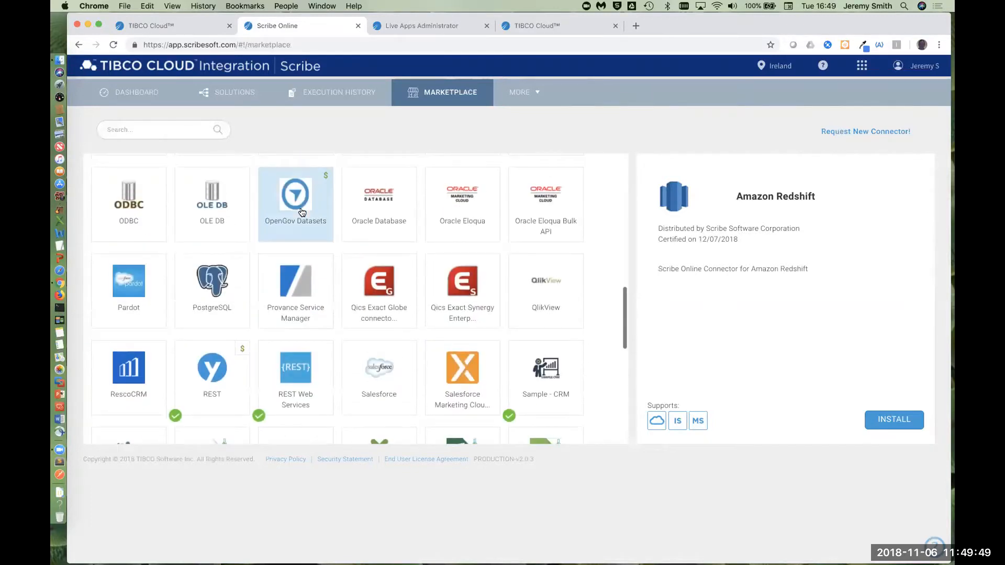
Step: Reopen the Customer Info Lookup solution and view its request/reply map "Imported - Get Customer from CRM"
click(219, 99)
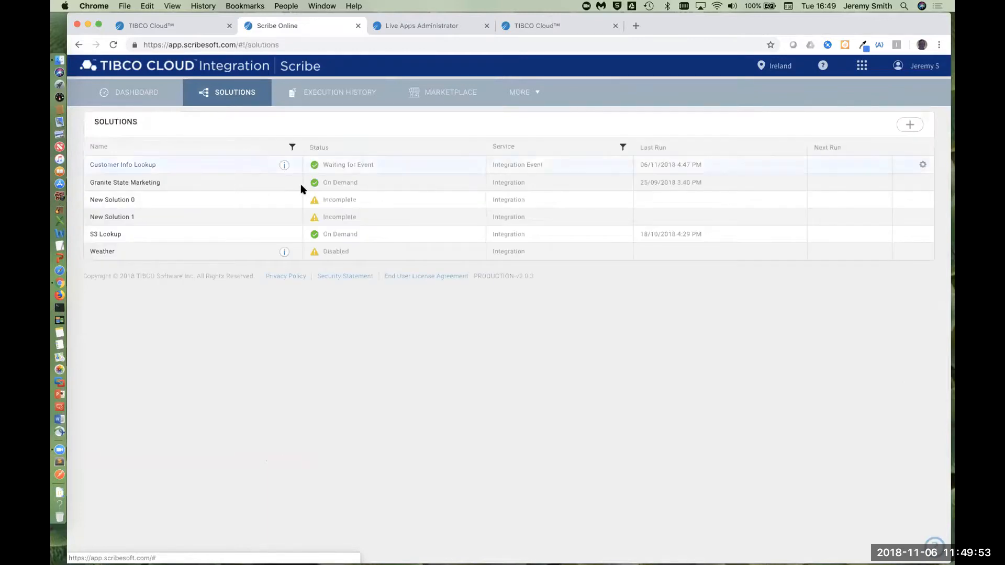
click(143, 164)
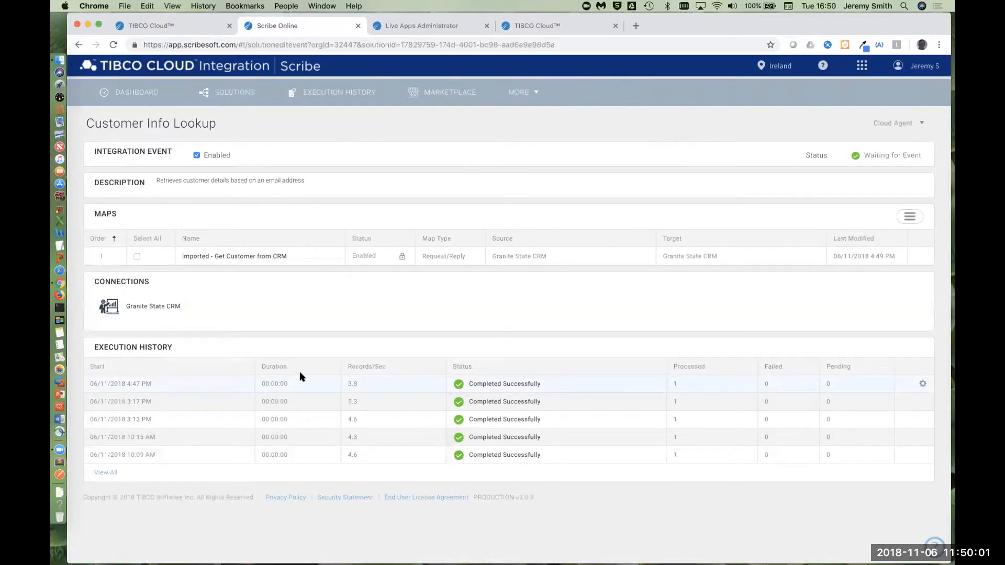
click(282, 256)
click(518, 172)
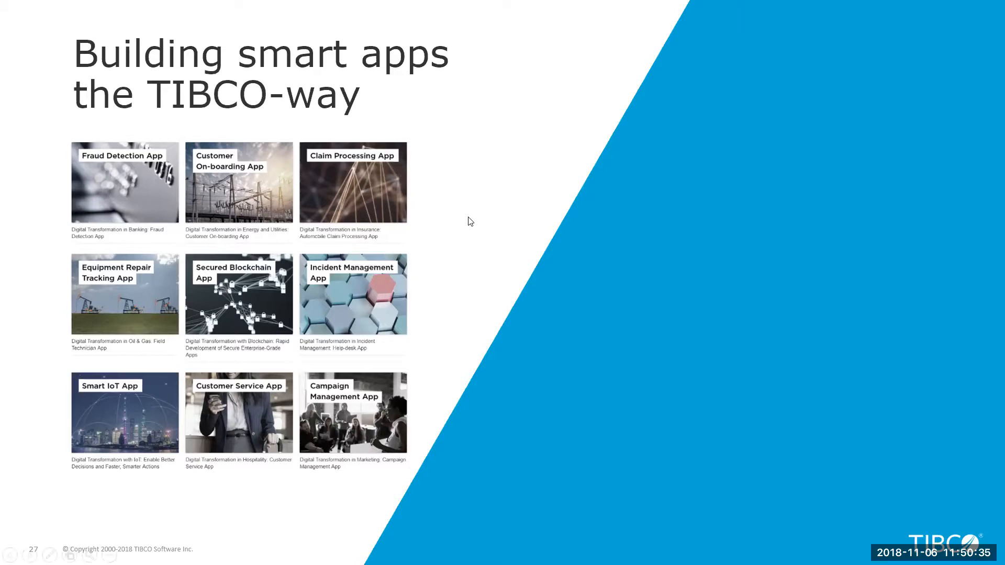
key(Page_Down)
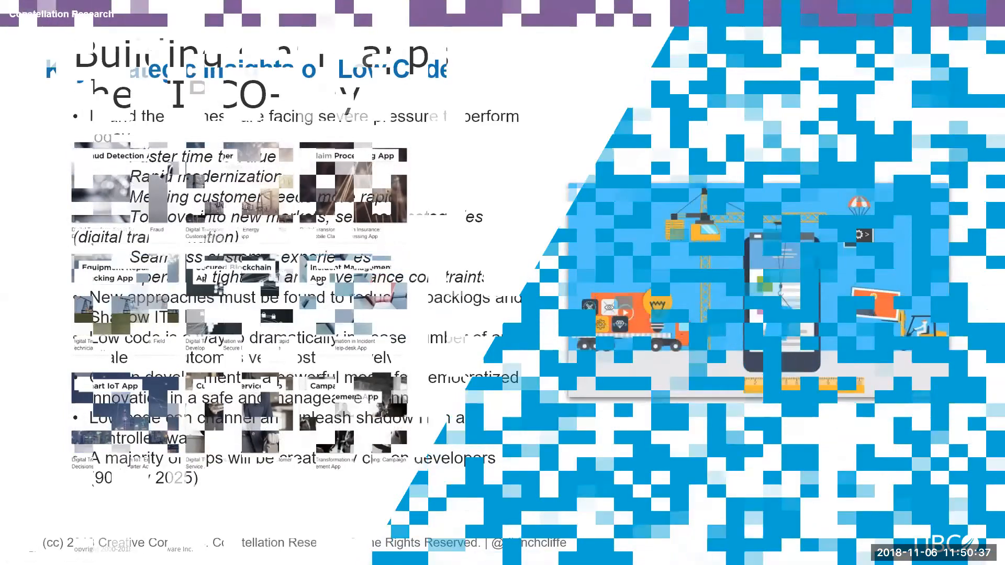